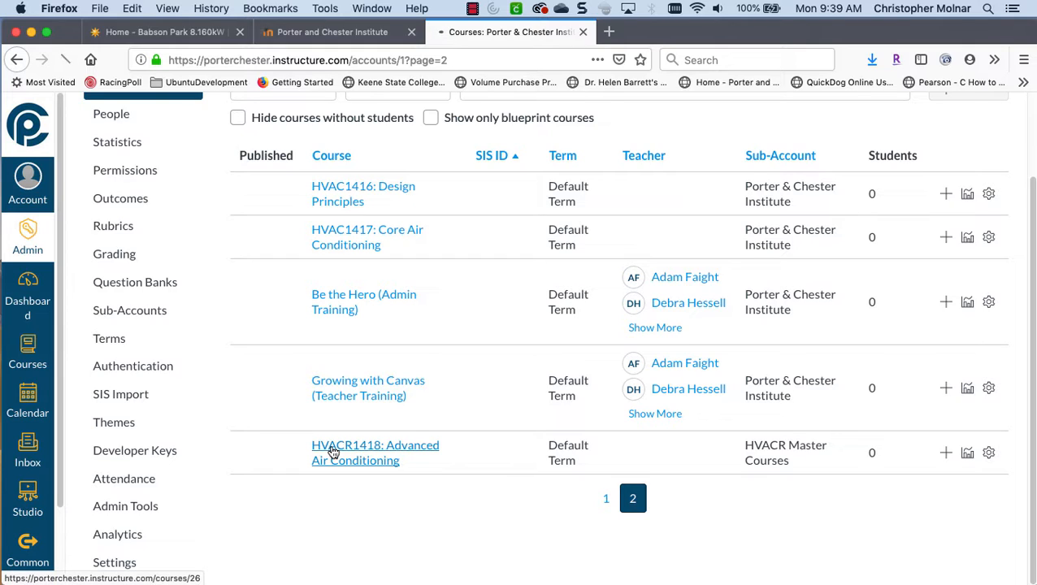
# - Open the HVACR1418: Advanced Air Conditioning course and look over its home page modules
pyautogui.click(332, 452)
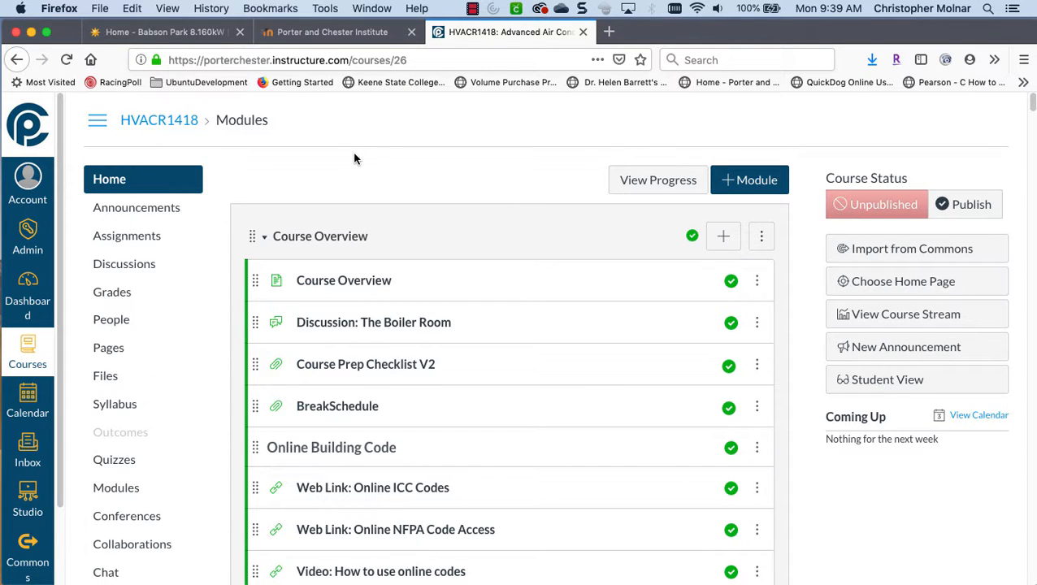
pyautogui.scroll(-2, 285, 169)
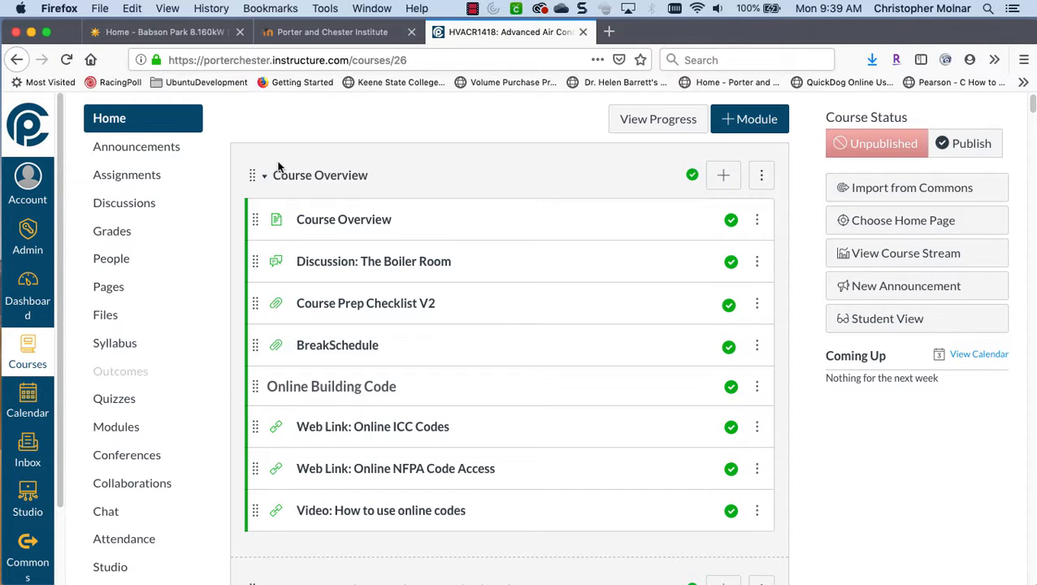
# - Check the Porter and Chester Institute Moodle front page for comparison and return to the HVACR1418 course
pyautogui.click(298, 36)
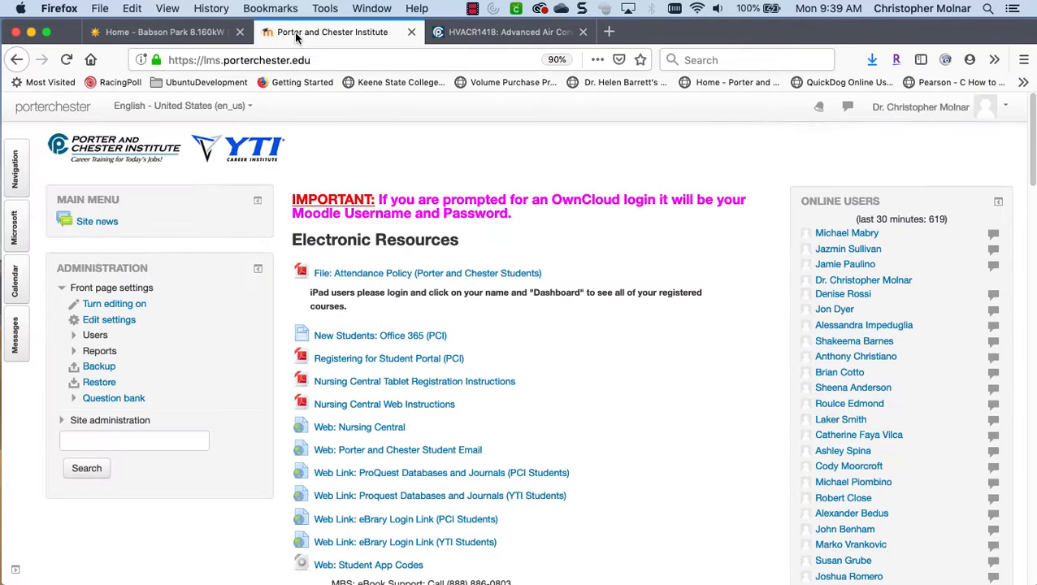
pyautogui.click(529, 31)
pyautogui.scroll(-2, 179, 505)
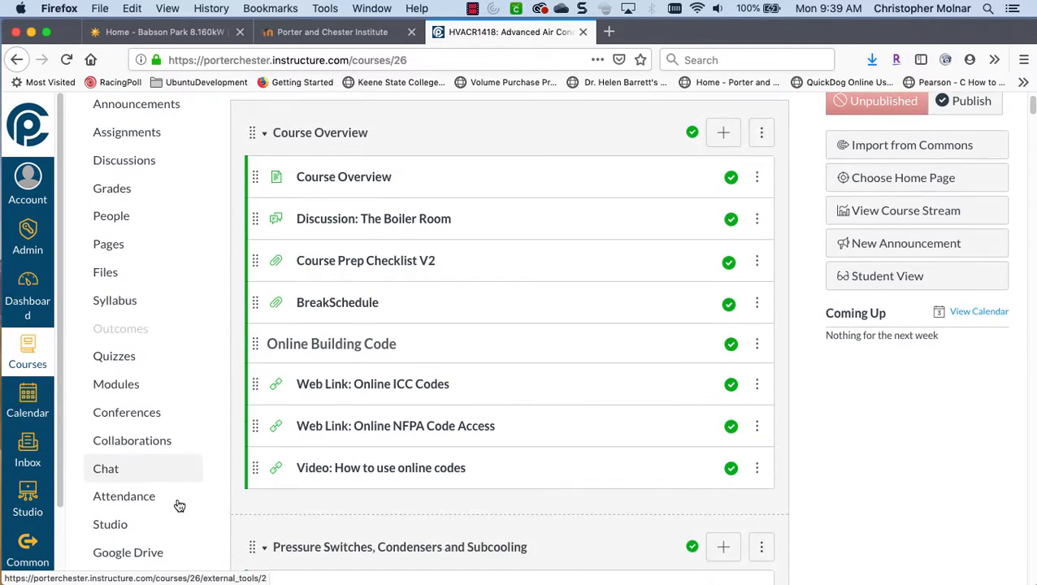
# - Hide the course navigation menu and show it again
pyautogui.scroll(3, 179, 506)
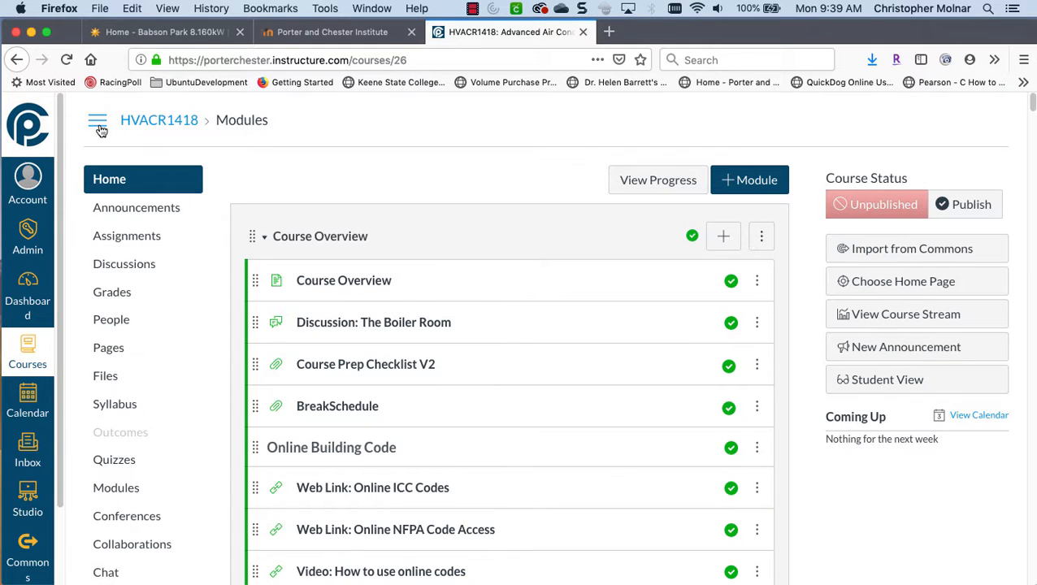
pyautogui.click(98, 126)
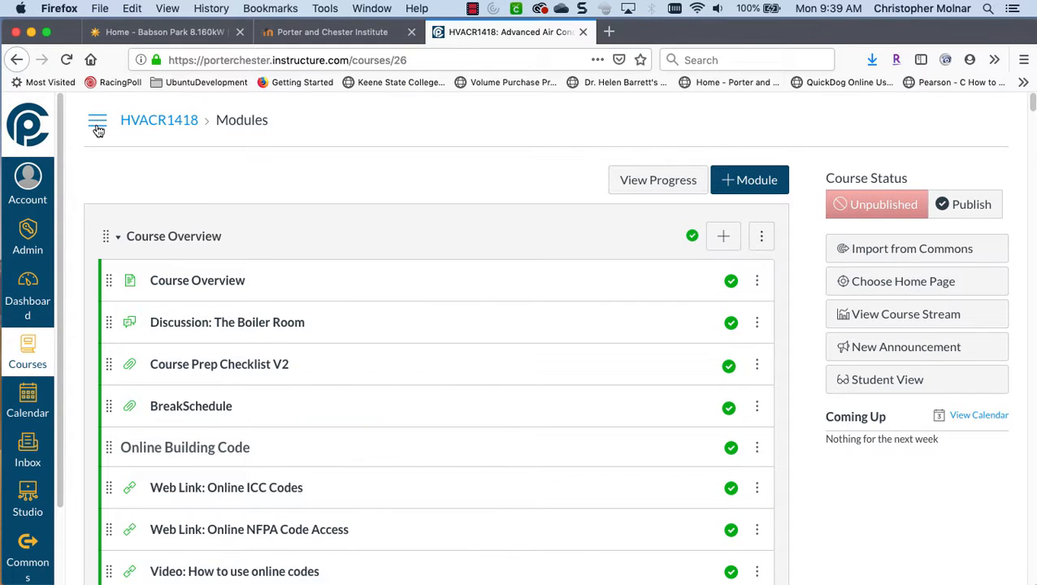
pyautogui.click(98, 129)
pyautogui.click(98, 128)
pyautogui.click(97, 128)
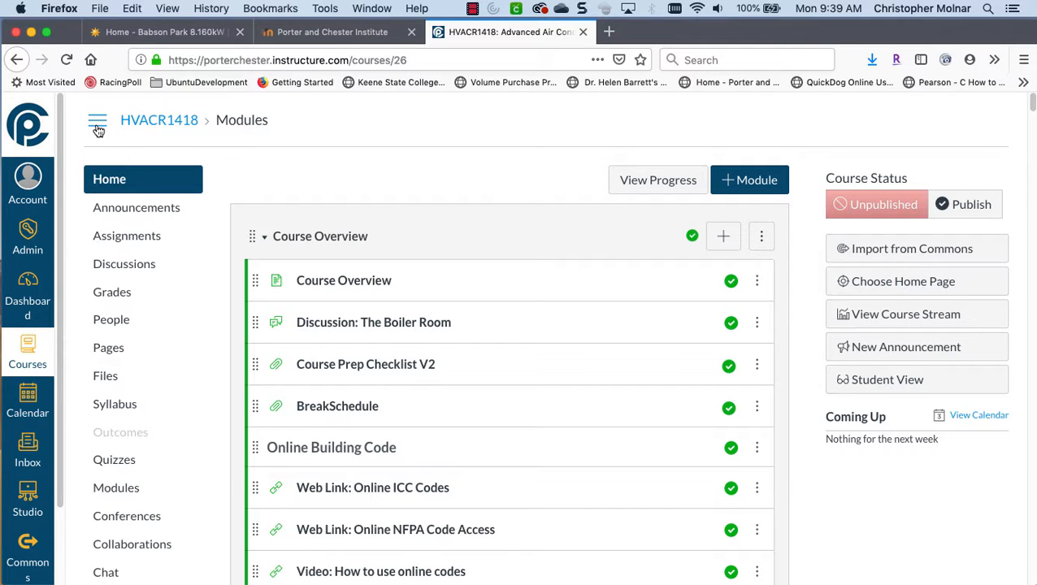
# - Open the settings of the HVACR1418 course
pyautogui.scroll(-3, 146, 270)
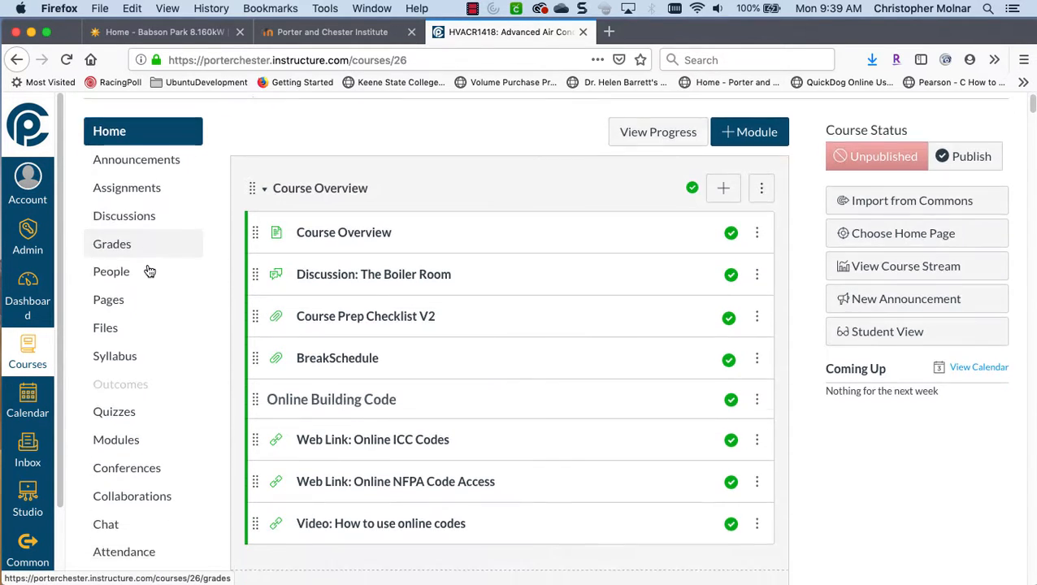
pyautogui.scroll(-3, 148, 270)
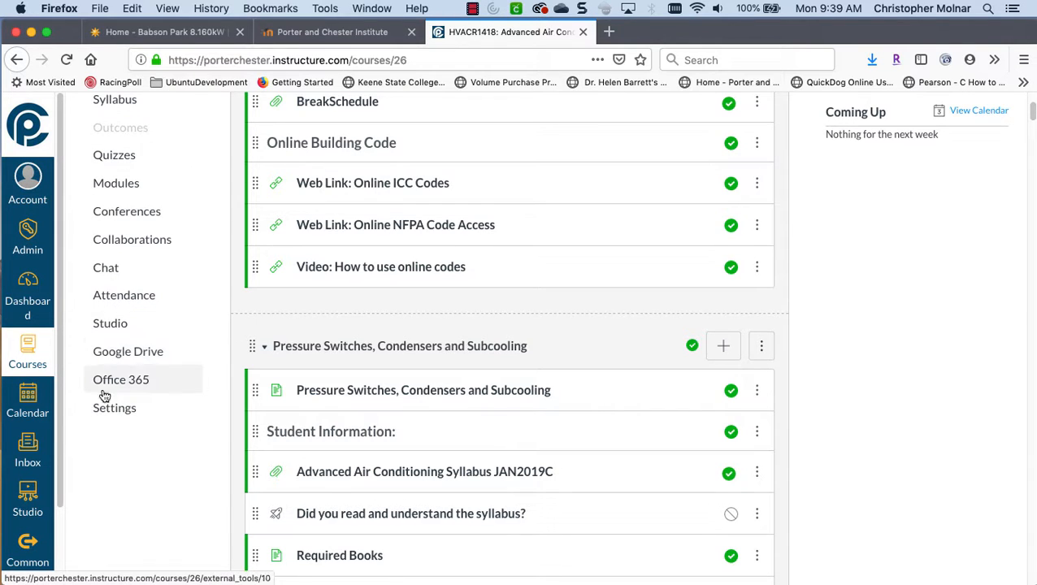
pyautogui.click(106, 422)
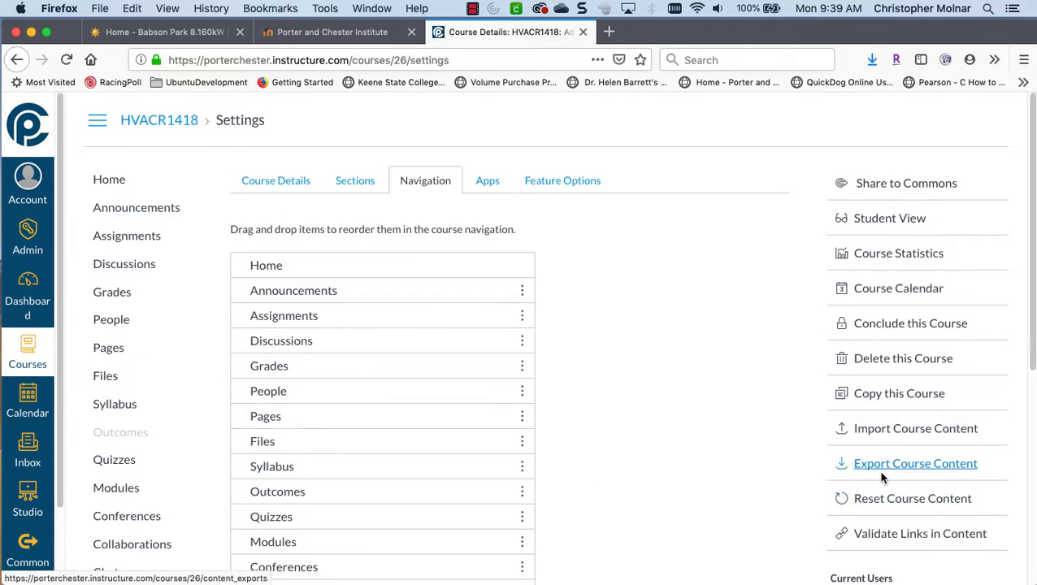
# - Look through the course settings sections: Navigation, Course Details, Sections, Apps and Feature Options
pyautogui.scroll(-3, 681, 404)
pyautogui.scroll(-2, 681, 404)
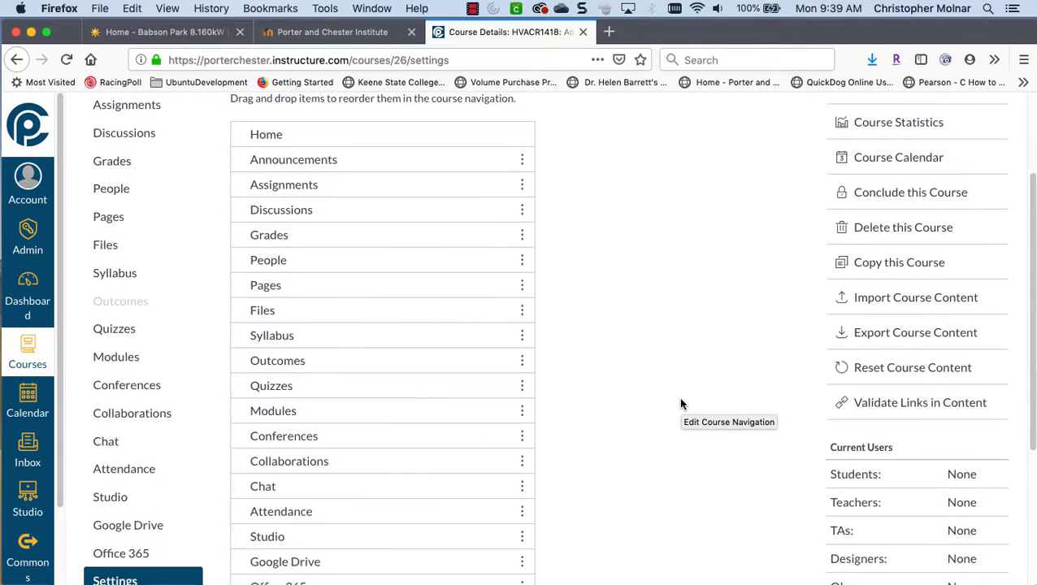
pyautogui.scroll(2, 681, 404)
pyautogui.scroll(-1, 681, 404)
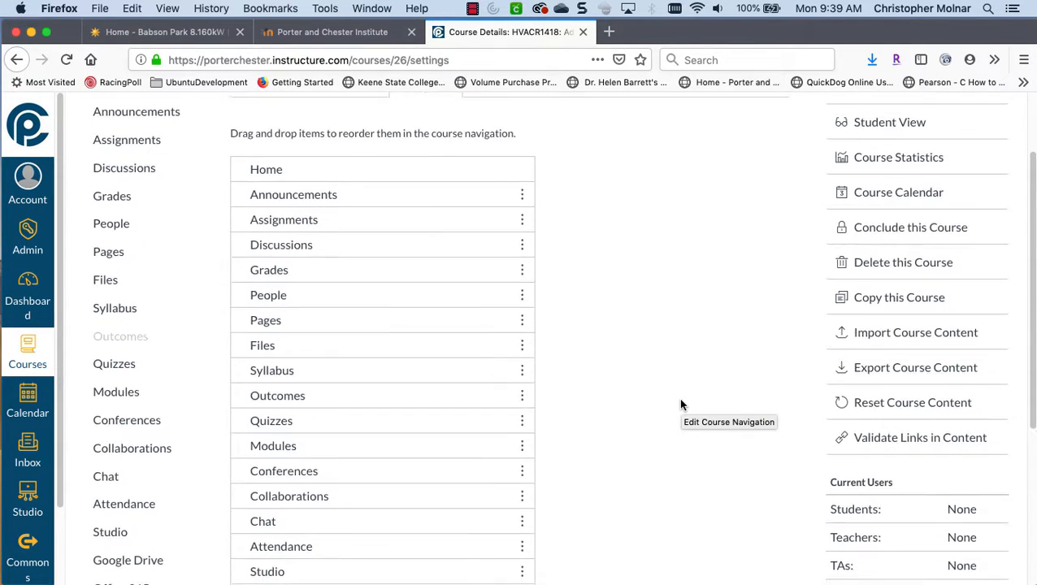
pyautogui.scroll(3, 681, 404)
pyautogui.click(305, 174)
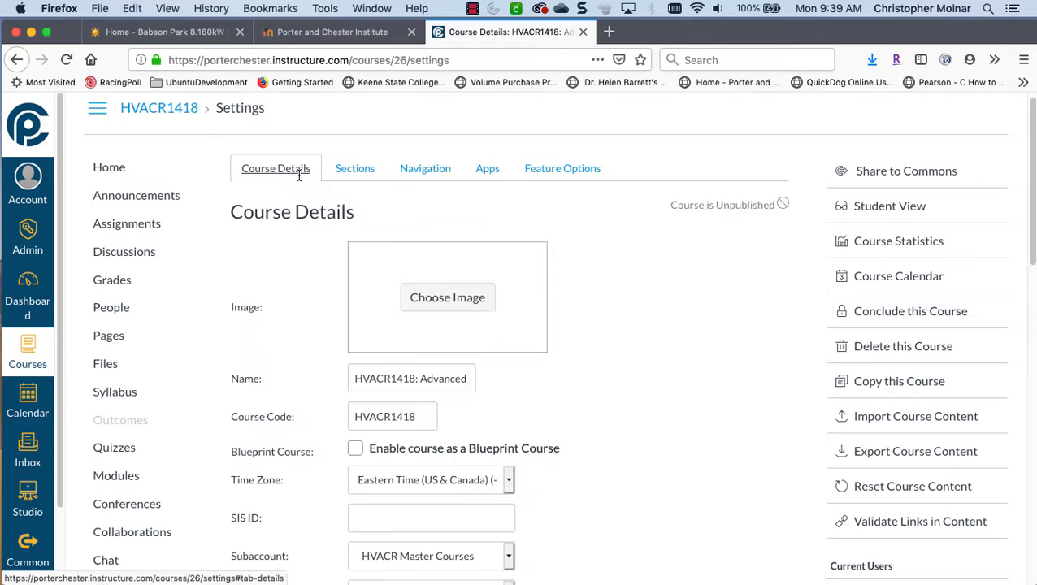
pyautogui.click(343, 176)
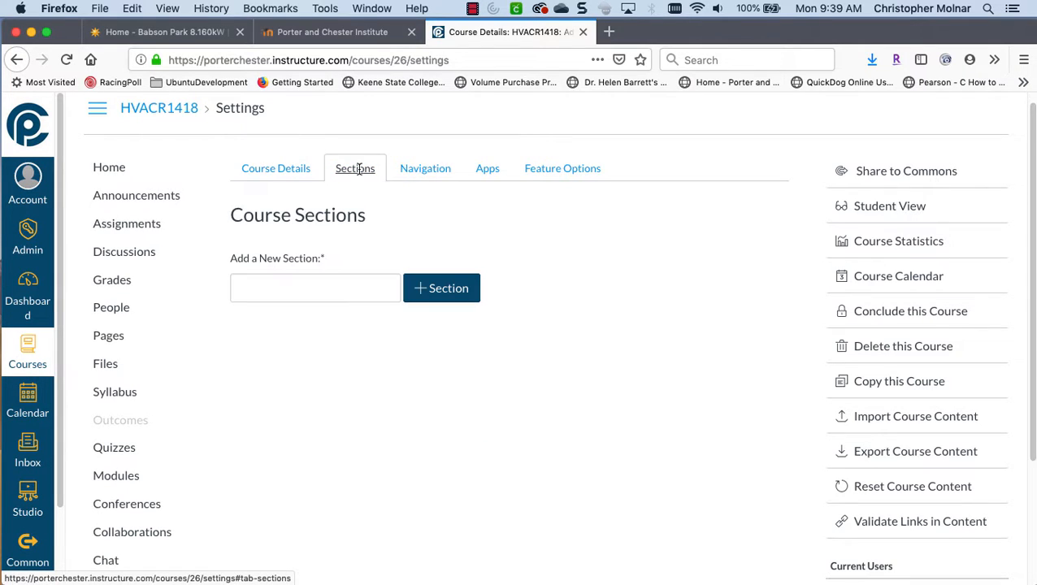
pyautogui.click(402, 176)
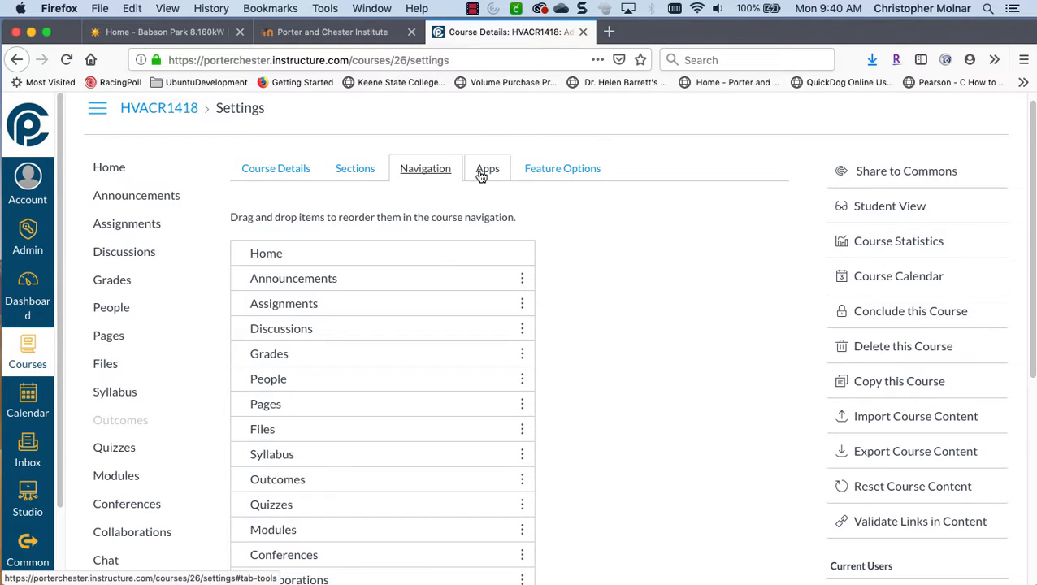
pyautogui.click(482, 176)
pyautogui.click(538, 177)
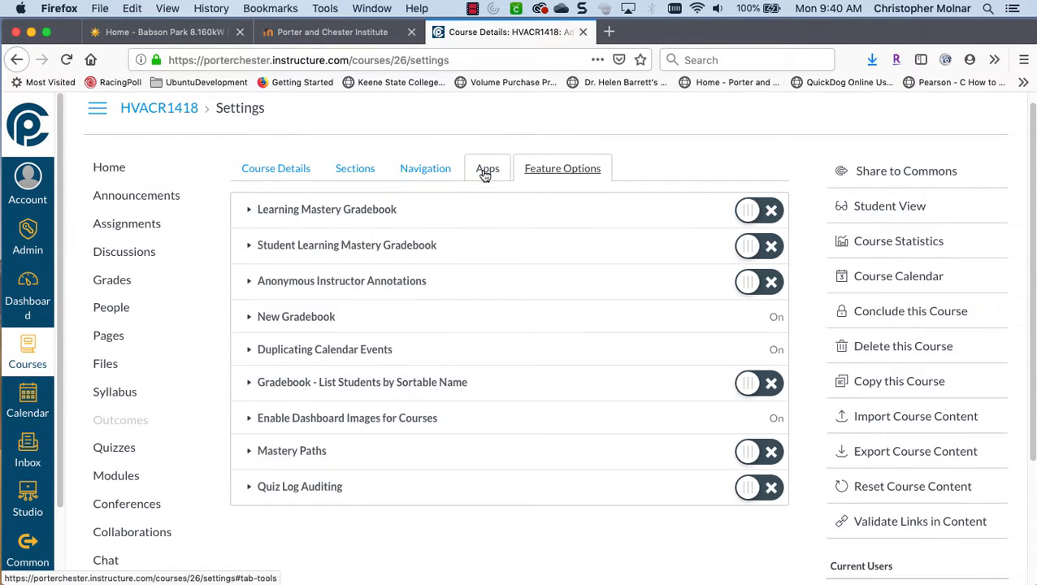
# - In the course's Navigation settings, move Discussions into the list of items hidden from students
pyautogui.click(429, 170)
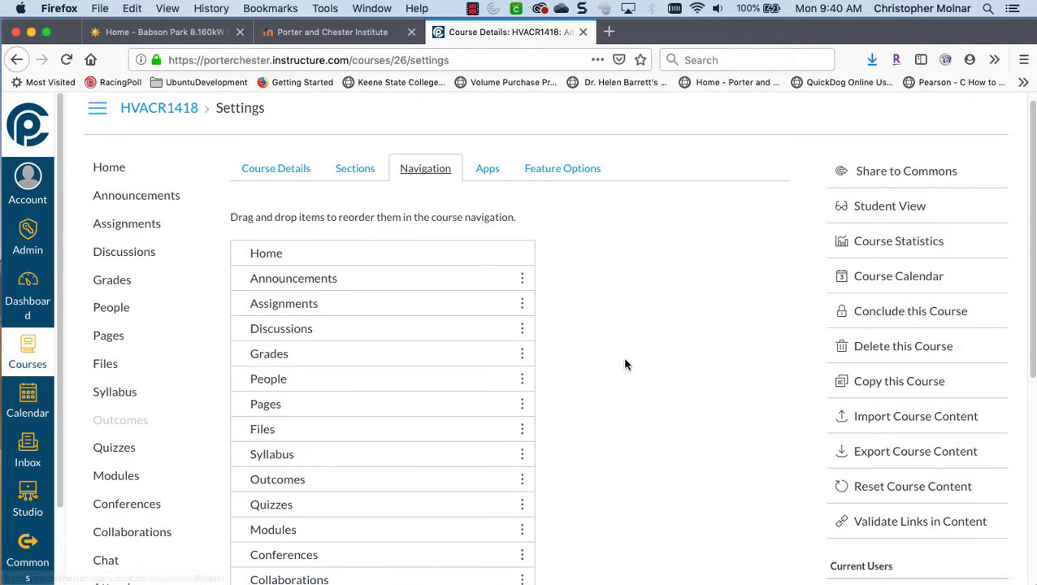
pyautogui.scroll(-2, 625, 363)
pyautogui.scroll(-2, 627, 365)
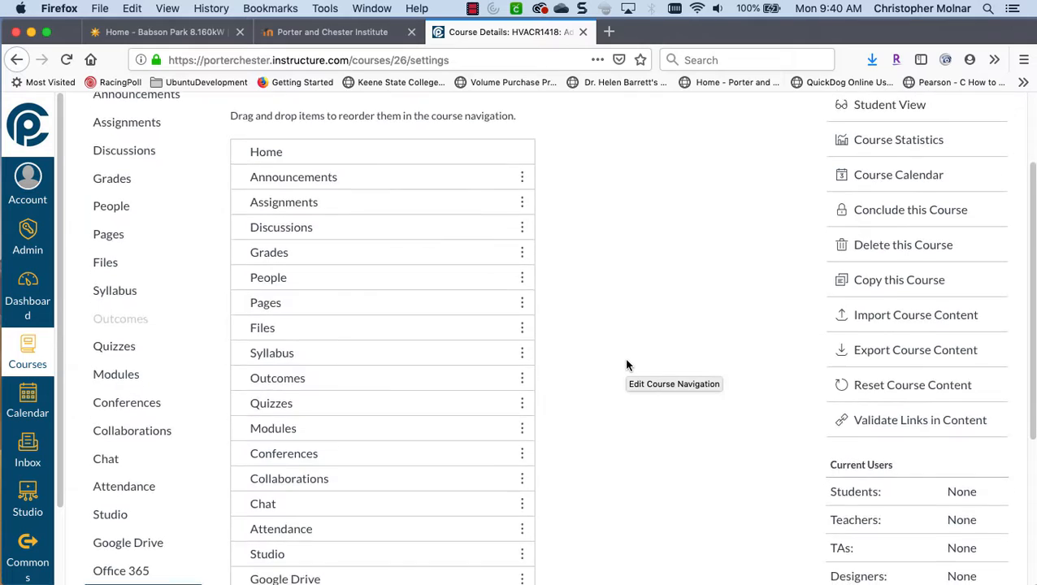
pyautogui.scroll(-1, 627, 364)
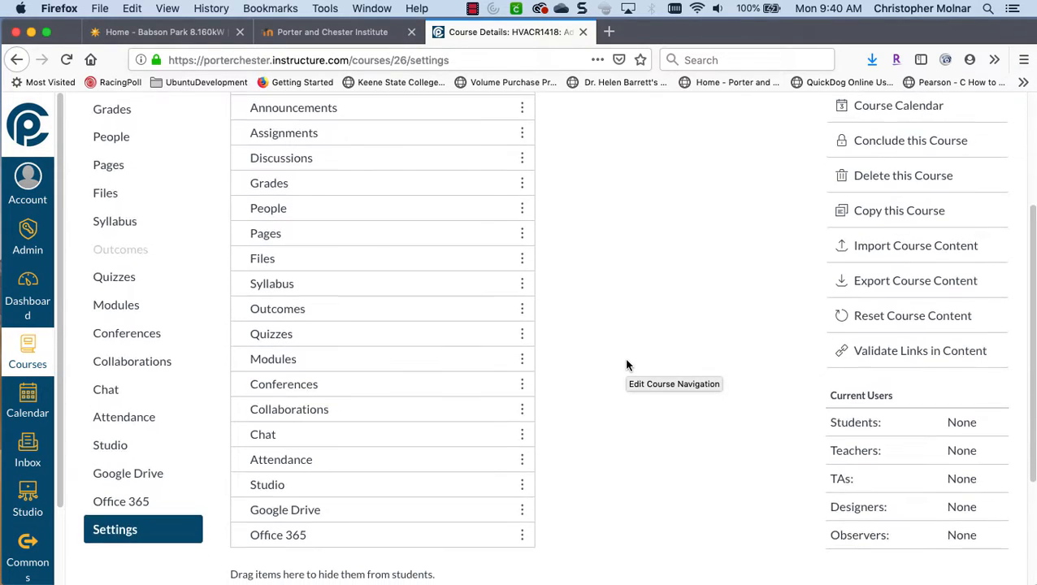
pyautogui.scroll(2, 627, 364)
pyautogui.scroll(-2, 627, 365)
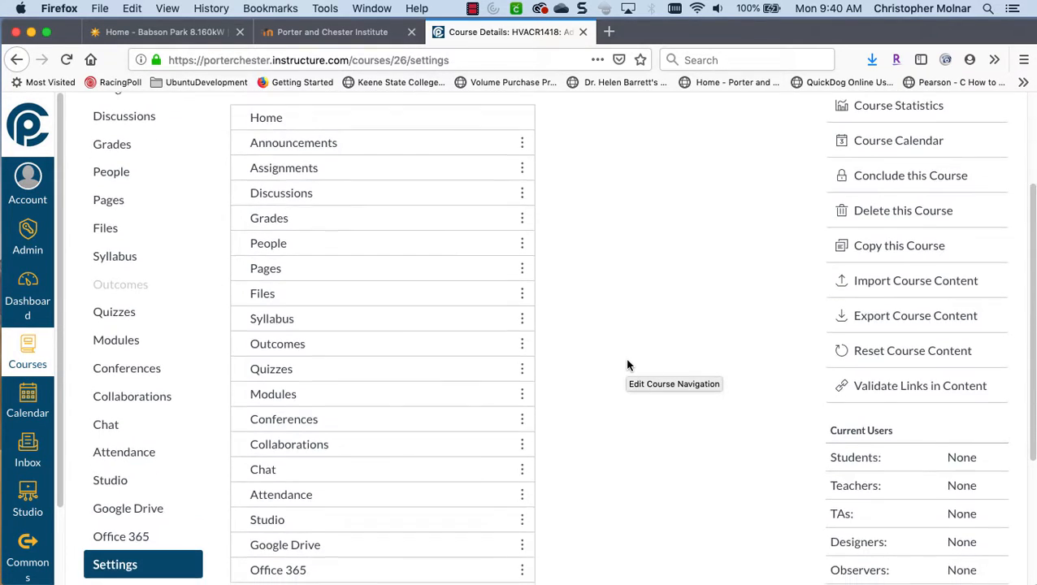
pyautogui.scroll(1, 627, 365)
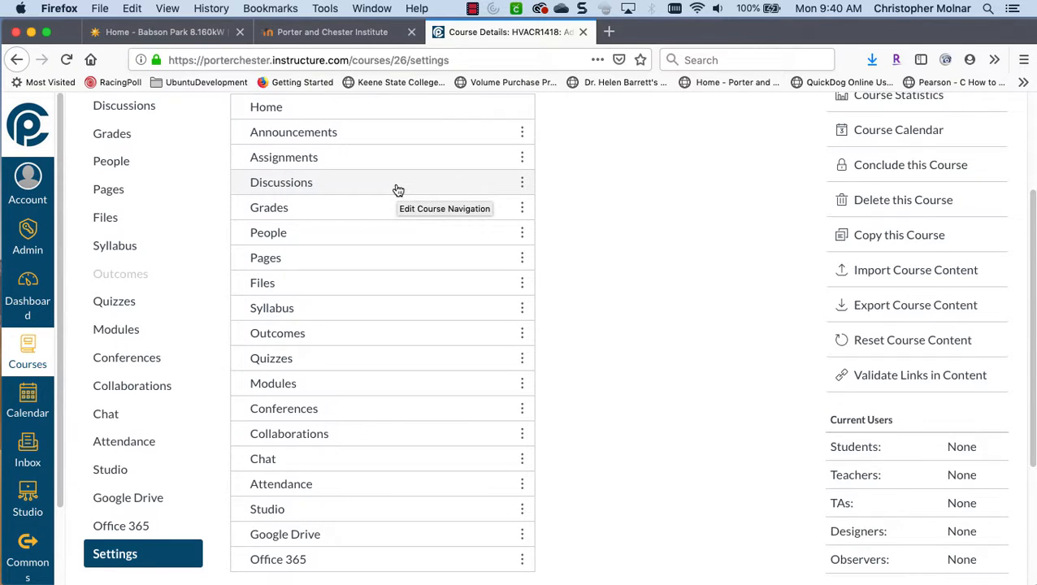
pyautogui.scroll(-2, 397, 189)
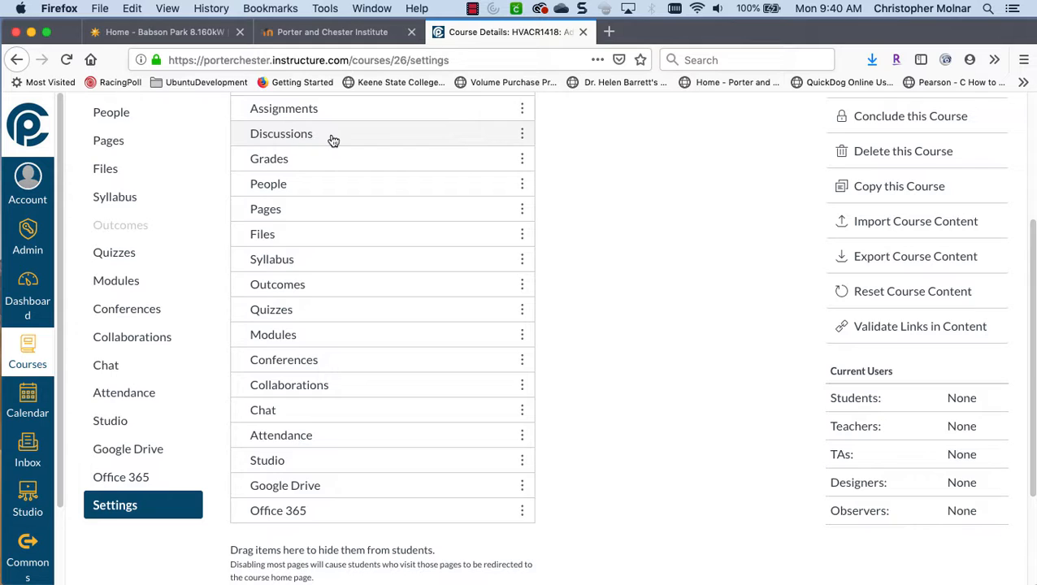
pyautogui.moveTo(333, 141); pyautogui.dragTo(361, 558)
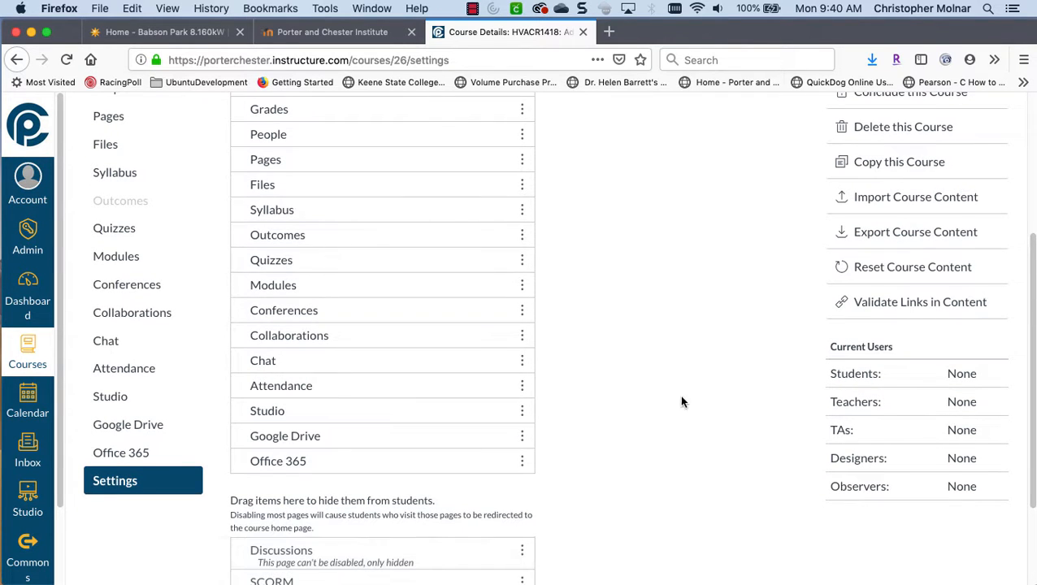
# - Move People directly below Announcements in the course navigation order
pyautogui.scroll(3, 682, 366)
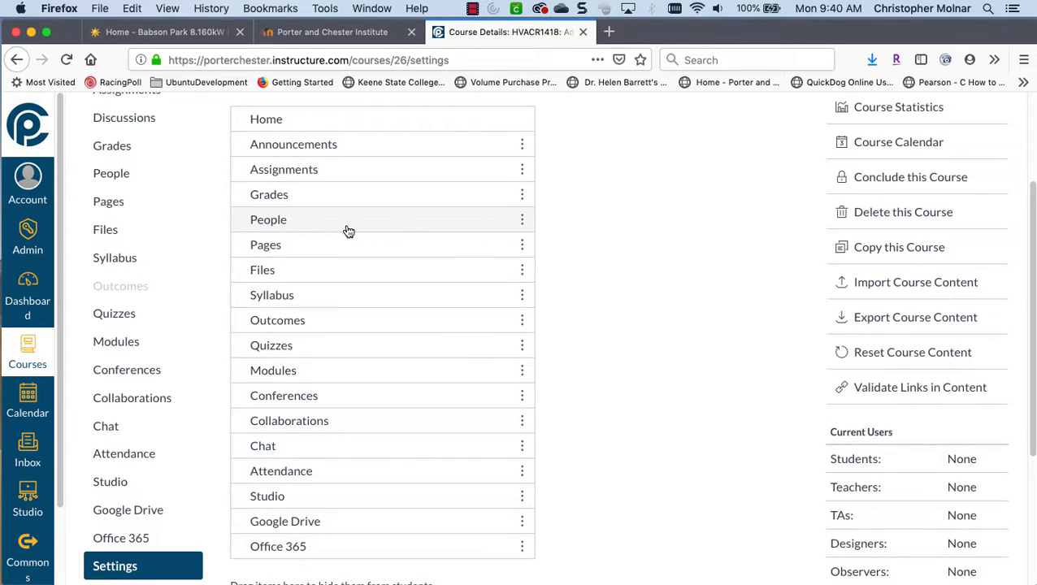
pyautogui.moveTo(348, 232); pyautogui.dragTo(359, 182)
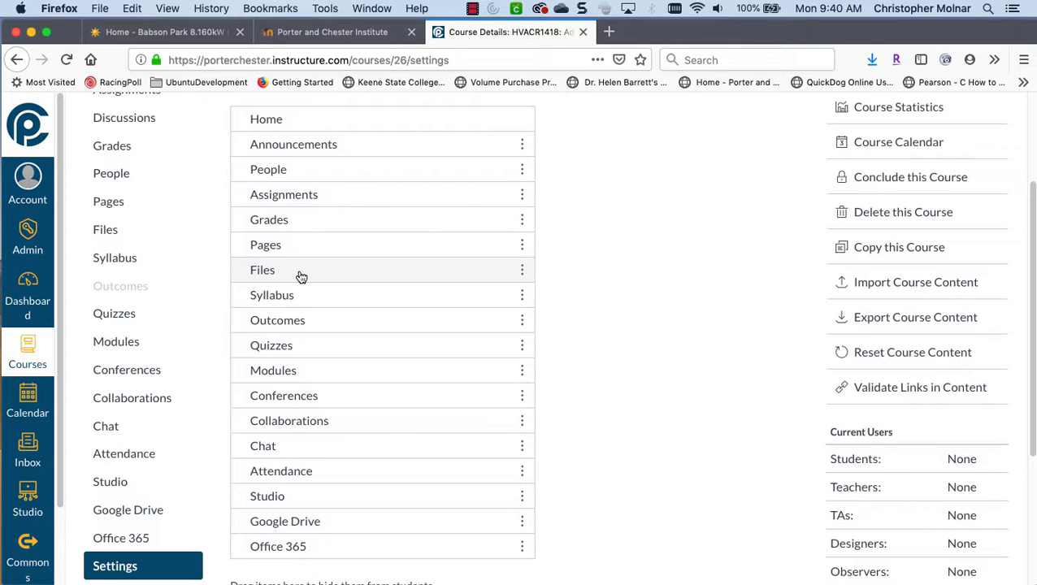
# - Hide Files, Outcomes, Conferences and Collaborations from students in the course navigation
pyautogui.moveTo(301, 278); pyautogui.dragTo(275, 506)
pyautogui.scroll(-3, 303, 366)
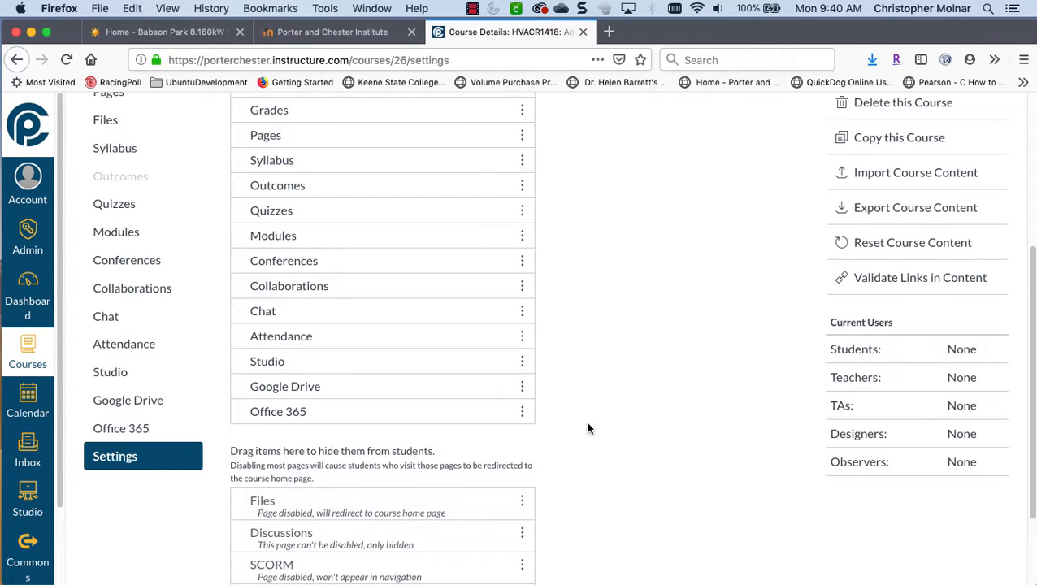
pyautogui.scroll(3, 590, 407)
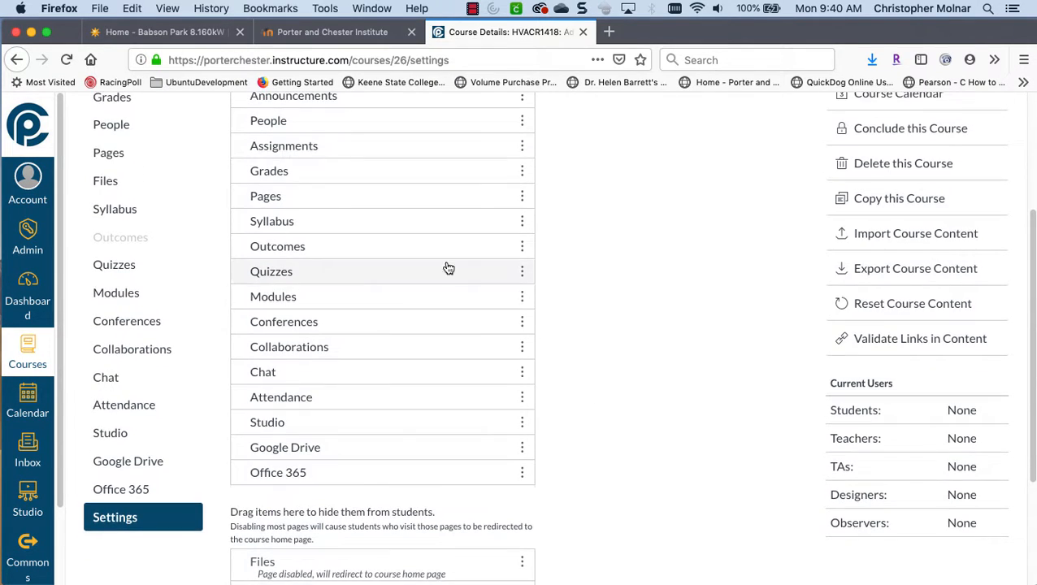
pyautogui.moveTo(320, 254); pyautogui.dragTo(315, 538)
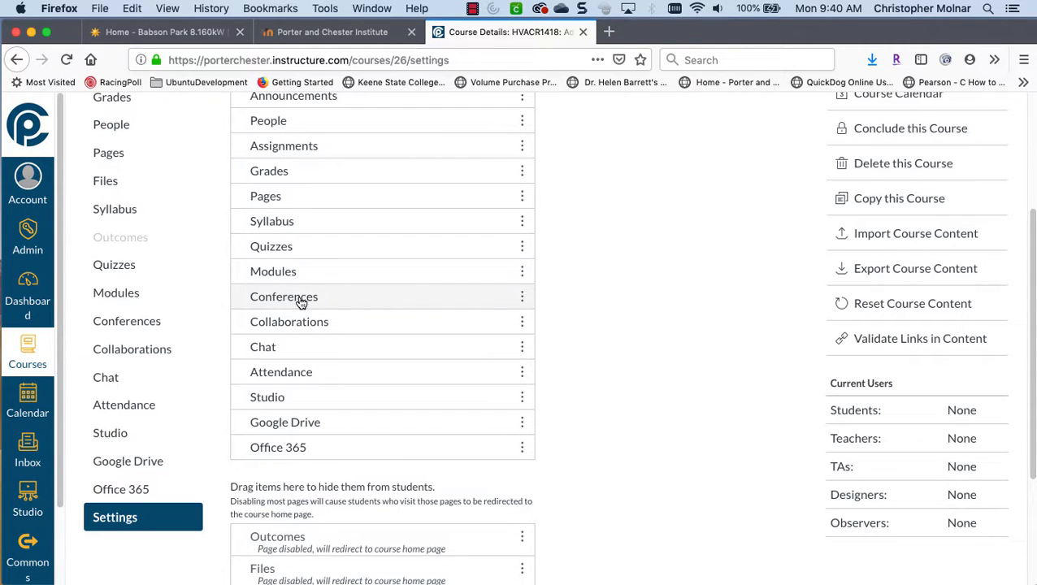
pyautogui.moveTo(298, 297); pyautogui.dragTo(277, 487)
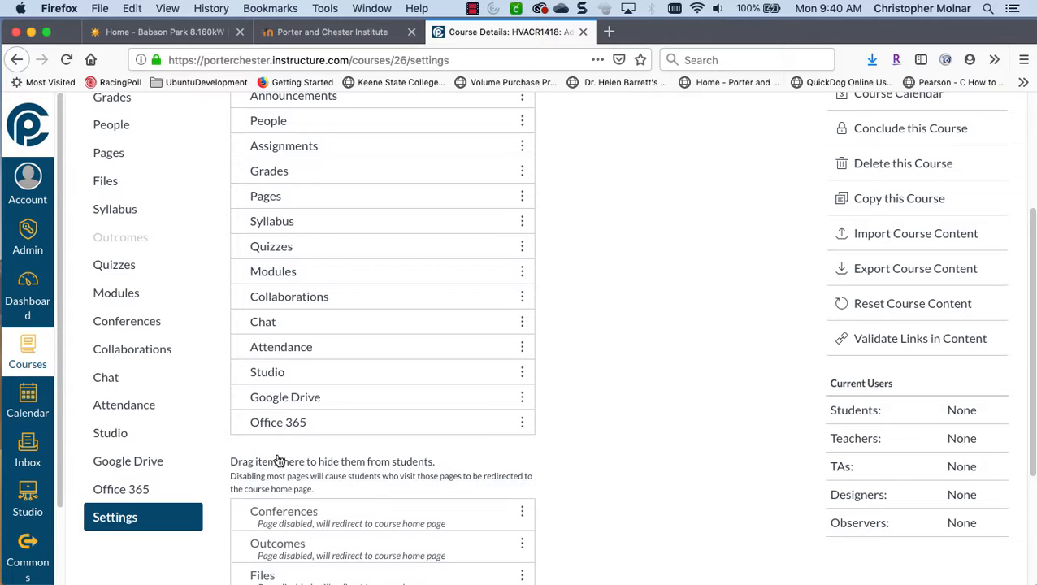
pyautogui.moveTo(287, 300); pyautogui.dragTo(309, 481)
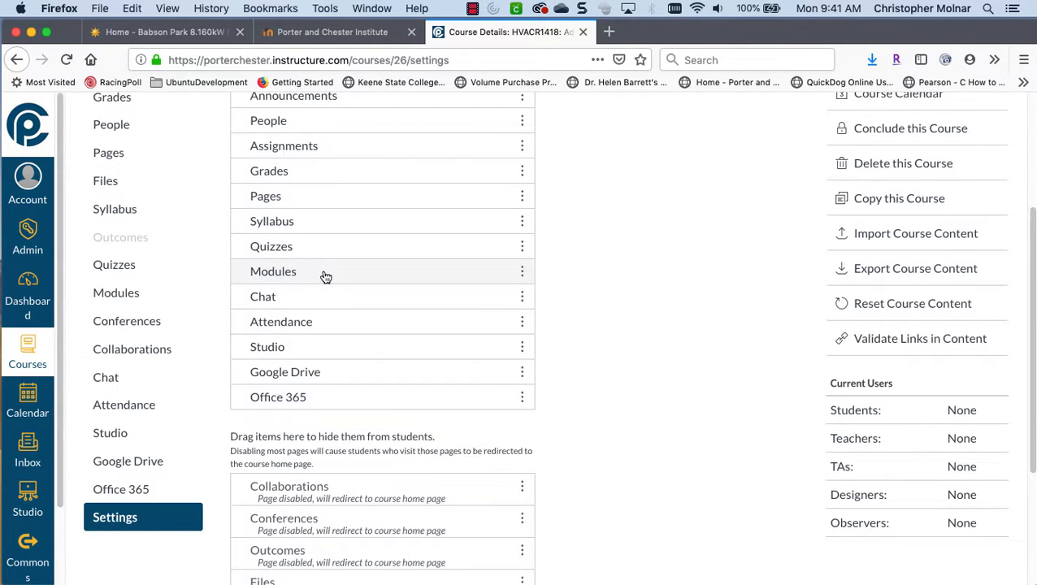
# - Move Modules directly below Announcements in the course navigation order
pyautogui.moveTo(324, 274); pyautogui.dragTo(342, 291)
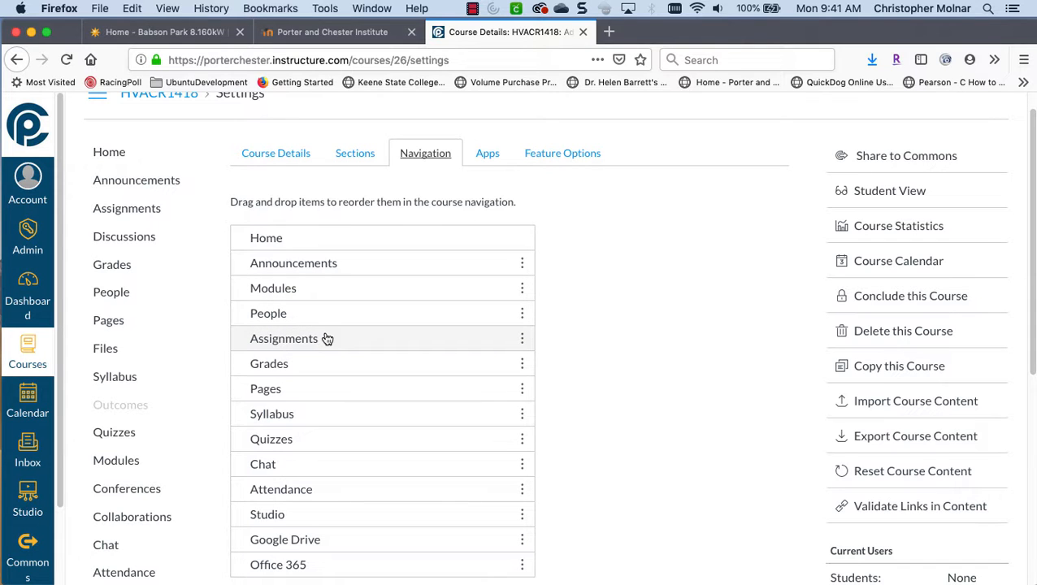
# - Hide Office 365, Attendance and Chat from students in the course navigation
pyautogui.scroll(-3, 565, 396)
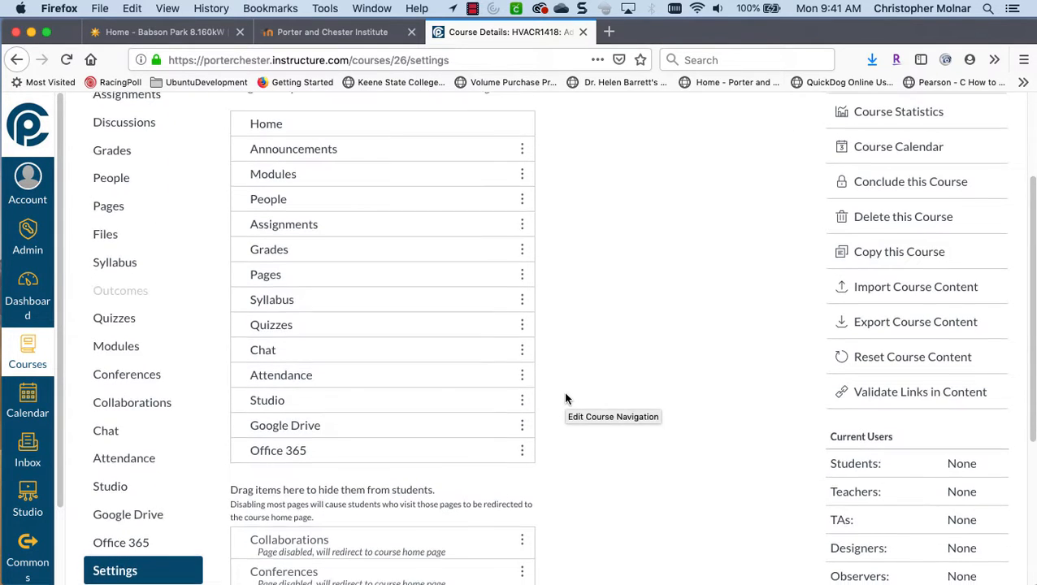
pyautogui.scroll(-2, 360, 451)
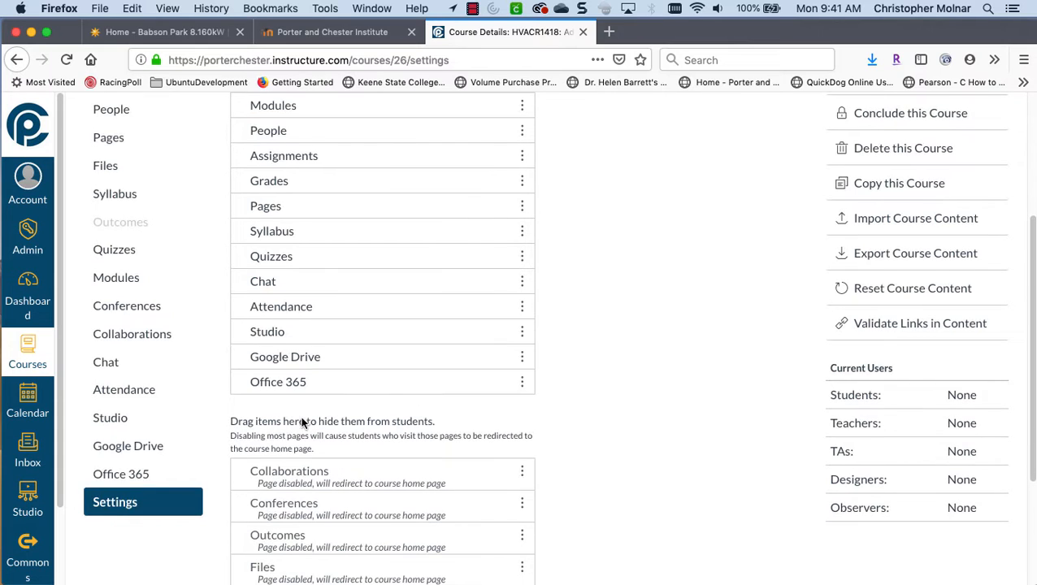
pyautogui.moveTo(286, 388); pyautogui.dragTo(289, 449)
pyautogui.moveTo(326, 308); pyautogui.dragTo(323, 428)
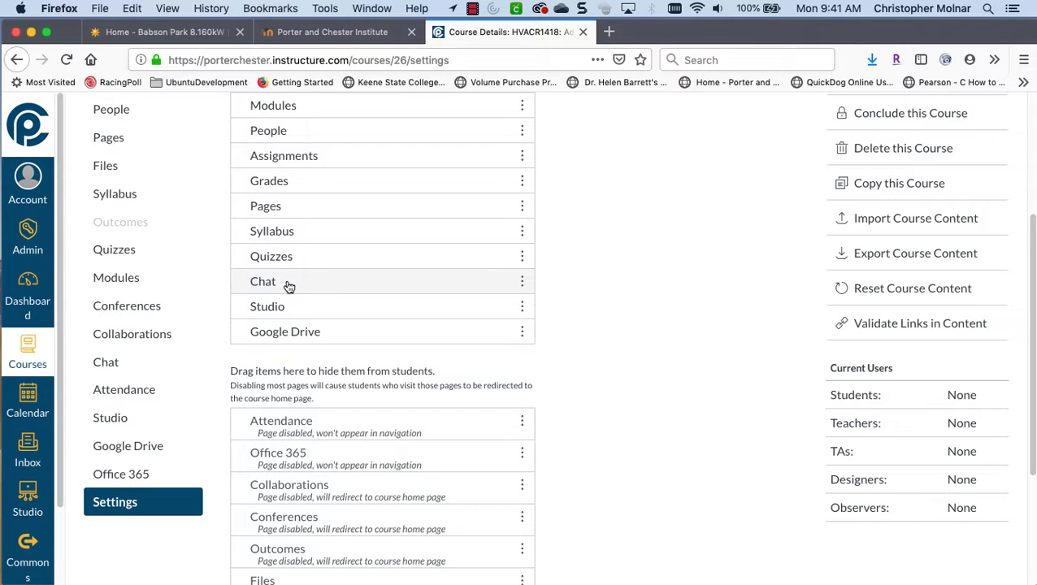
pyautogui.moveTo(288, 286); pyautogui.dragTo(306, 391)
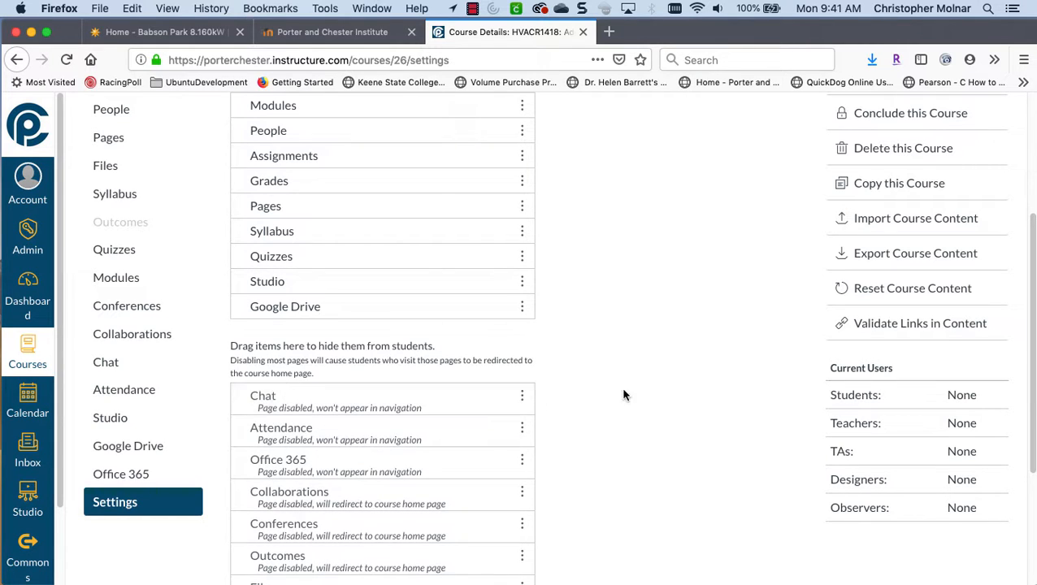
# - Hide Studio from students and move Syllabus directly below Home in the course navigation order
pyautogui.moveTo(404, 287); pyautogui.dragTo(402, 416)
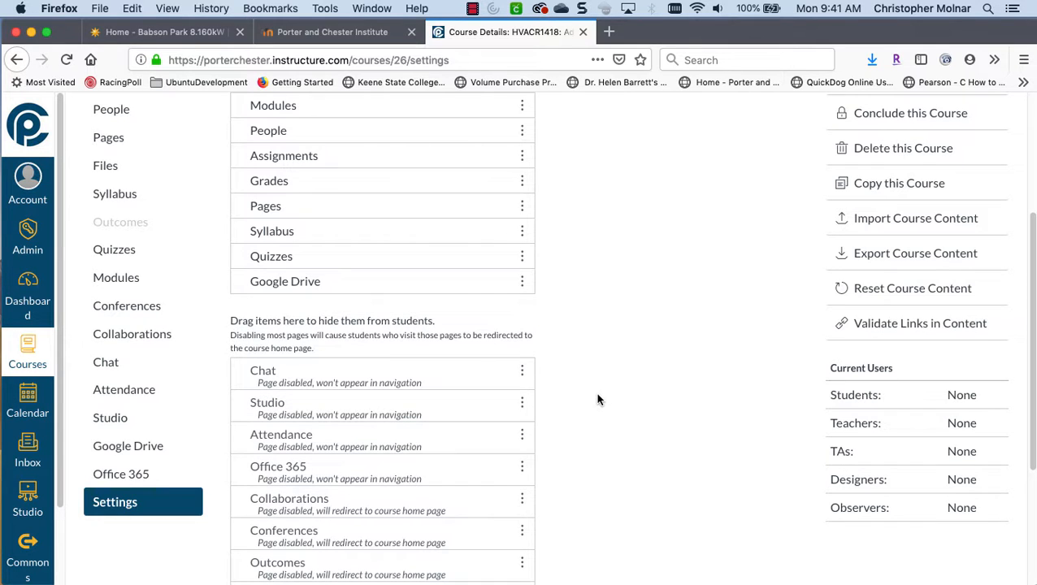
pyautogui.scroll(3, 598, 398)
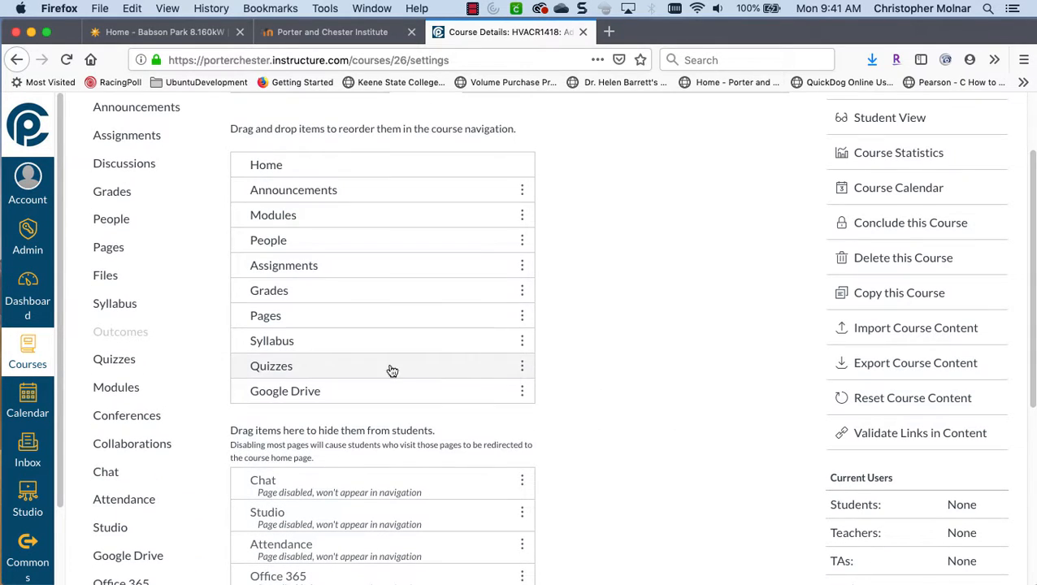
pyautogui.moveTo(317, 349); pyautogui.dragTo(333, 203)
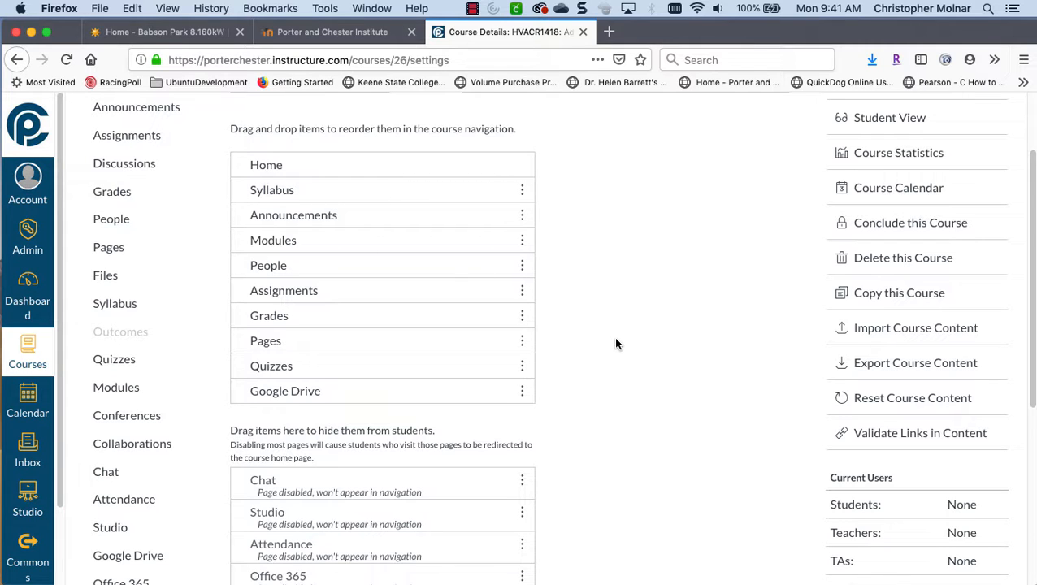
# - Move People directly below Quizzes in the course navigation order and save the navigation changes
pyautogui.moveTo(284, 269); pyautogui.dragTo(281, 393)
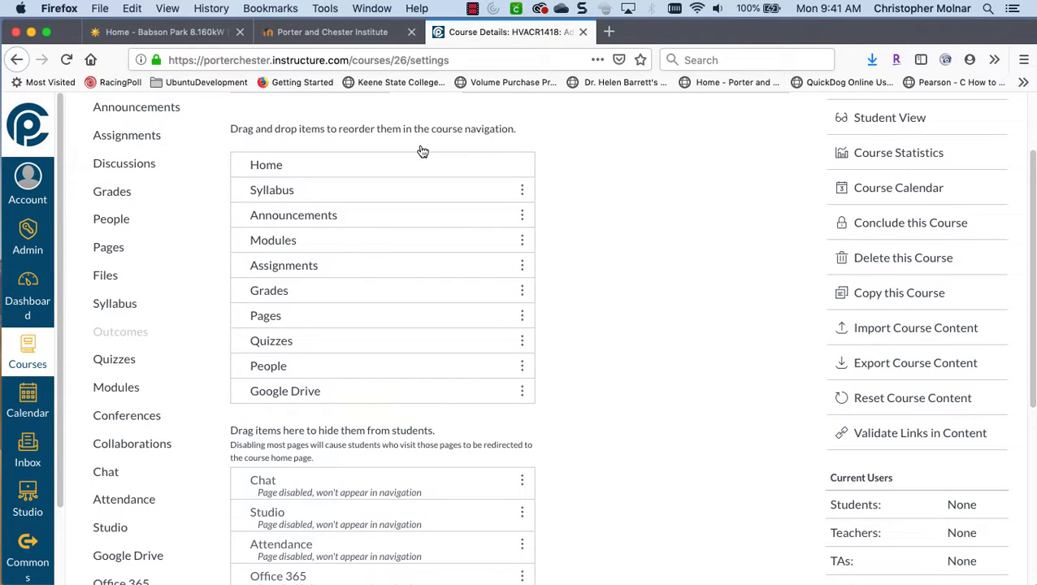
pyautogui.scroll(-6, 570, 435)
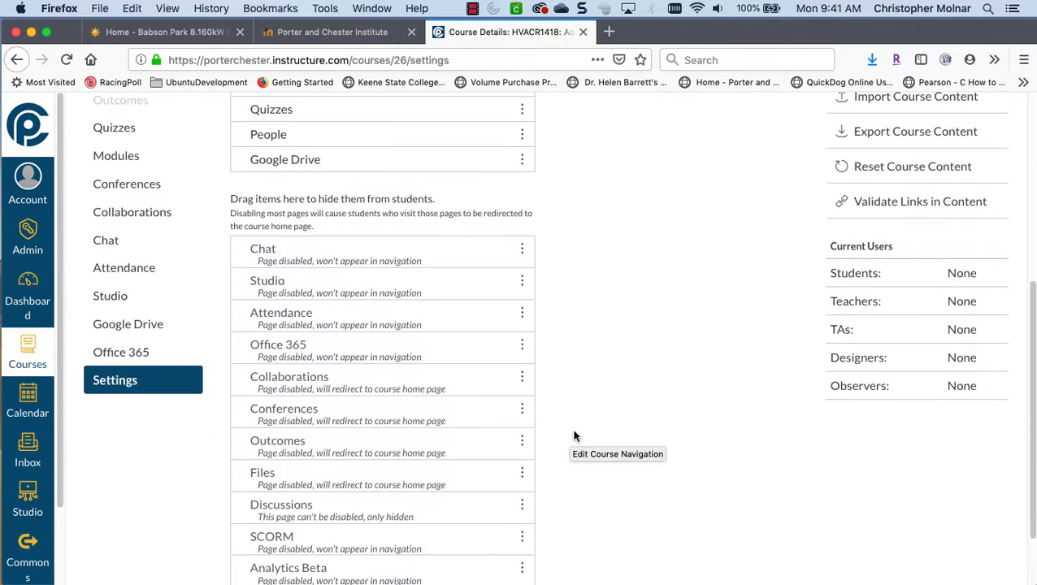
pyautogui.scroll(3, 575, 437)
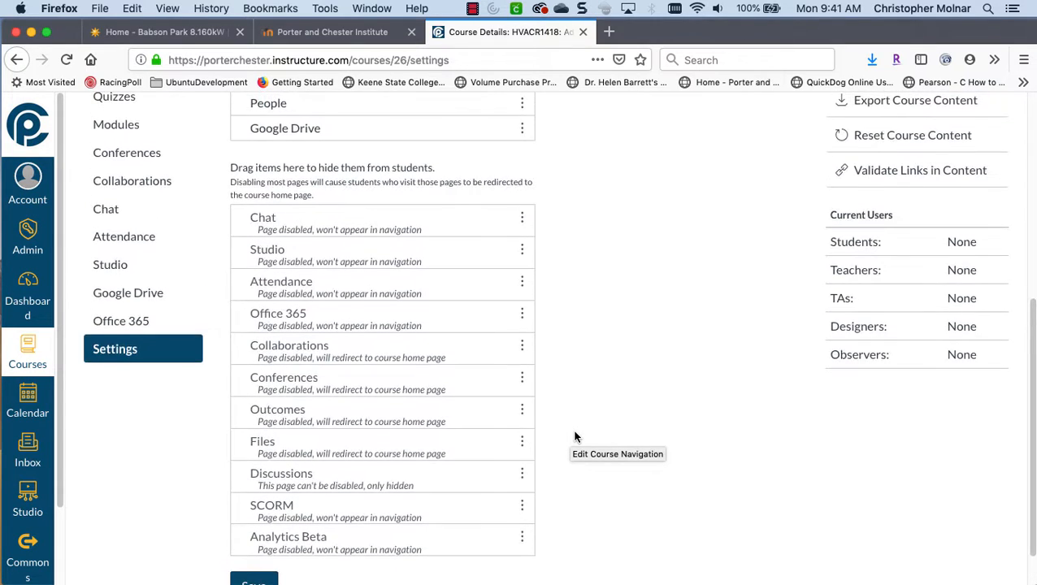
pyautogui.scroll(3, 576, 437)
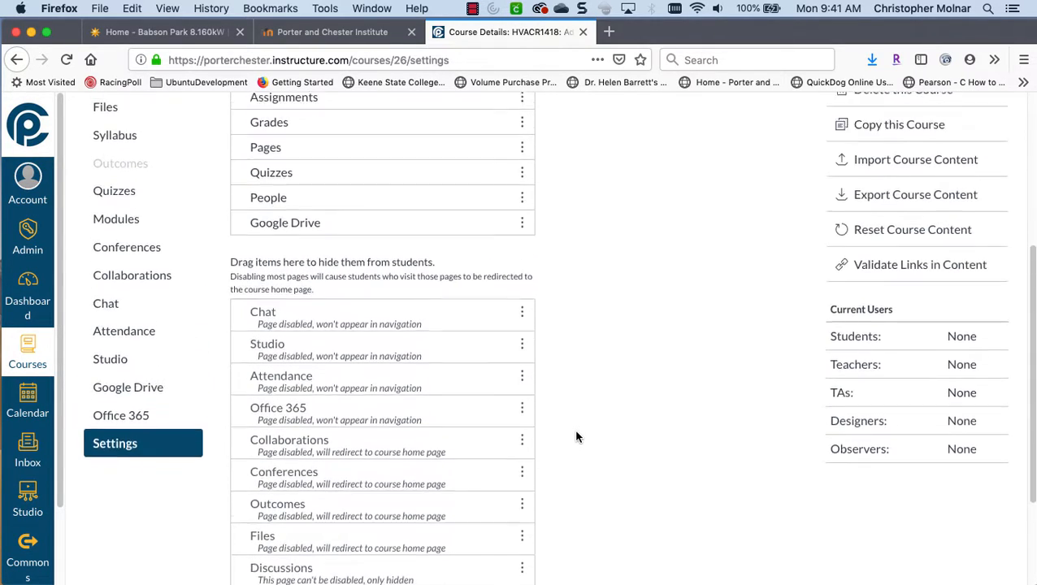
pyautogui.scroll(3, 576, 436)
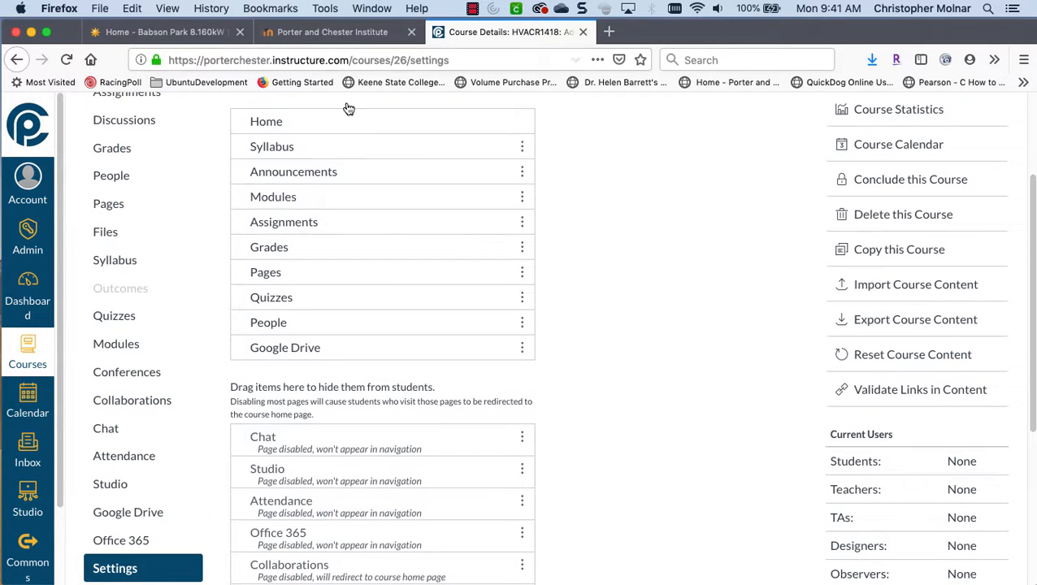
pyautogui.scroll(-1, 592, 351)
pyautogui.scroll(-8, 592, 350)
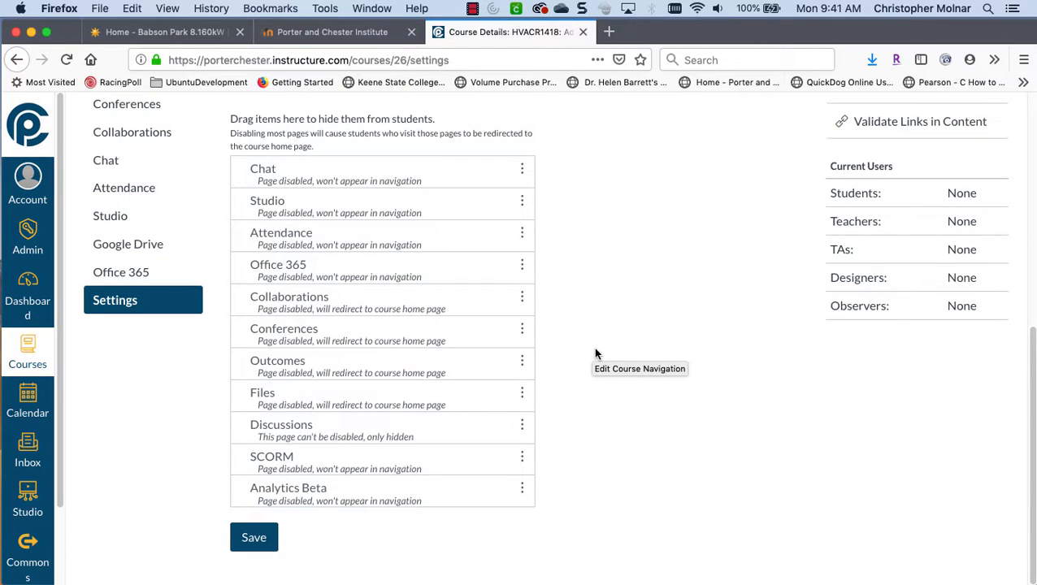
pyautogui.click(253, 546)
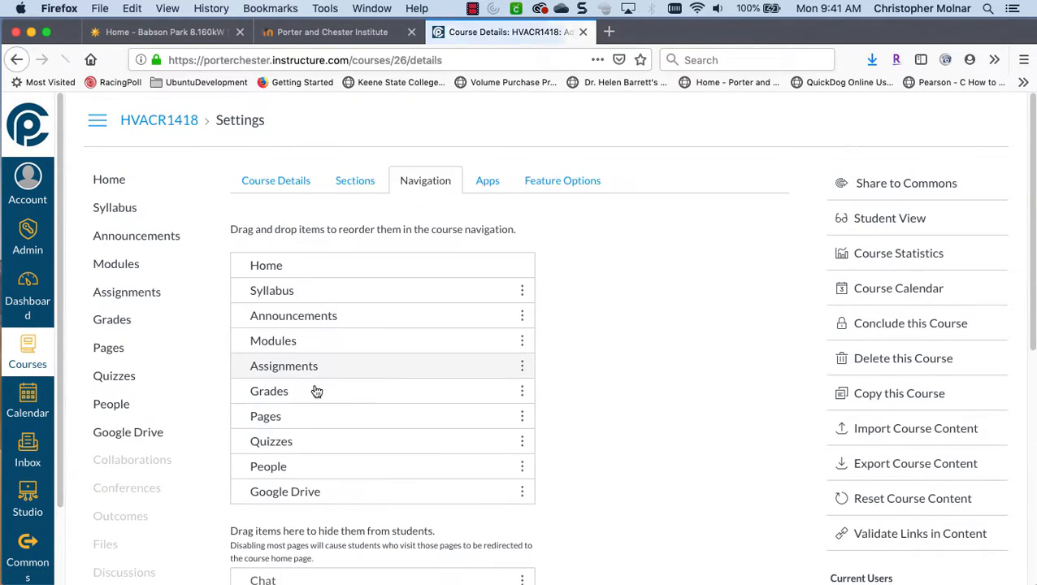
# - Enable the course as a Blueprint Course in the course details
pyautogui.scroll(-1, 203, 429)
pyautogui.scroll(-3, 145, 378)
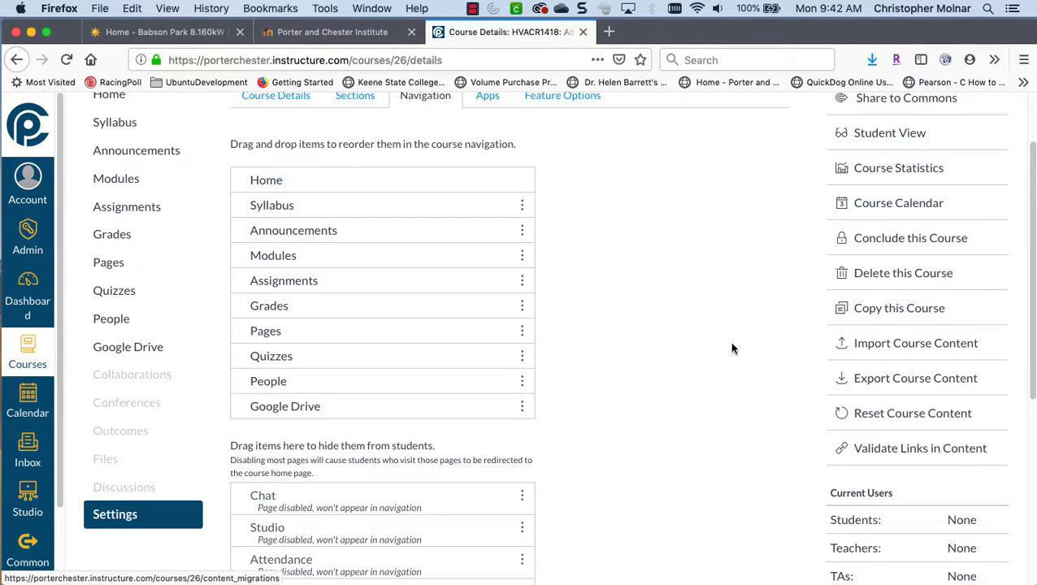
pyautogui.scroll(1, 692, 364)
pyautogui.scroll(3, 692, 365)
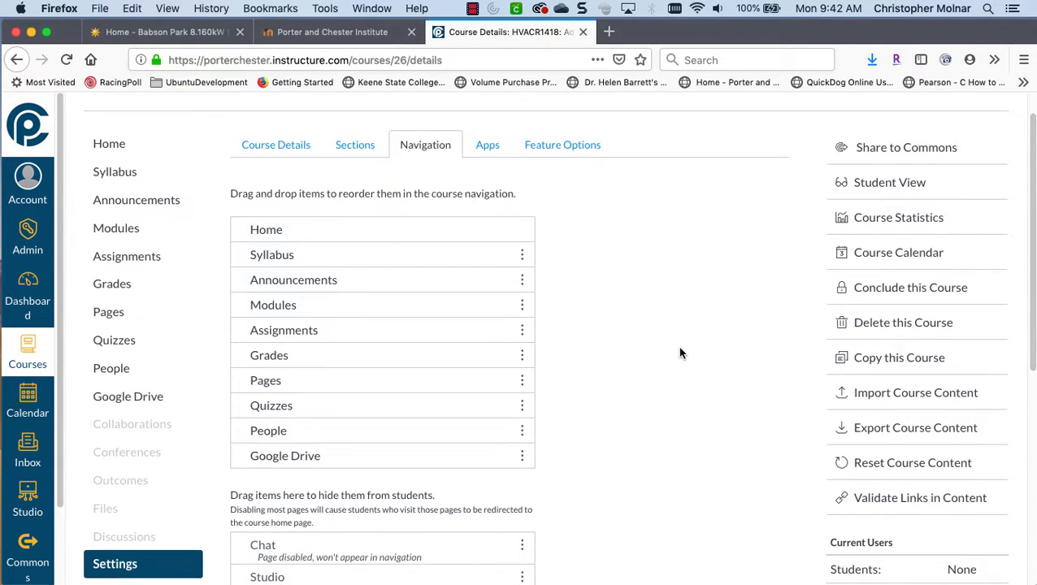
pyautogui.scroll(2, 681, 353)
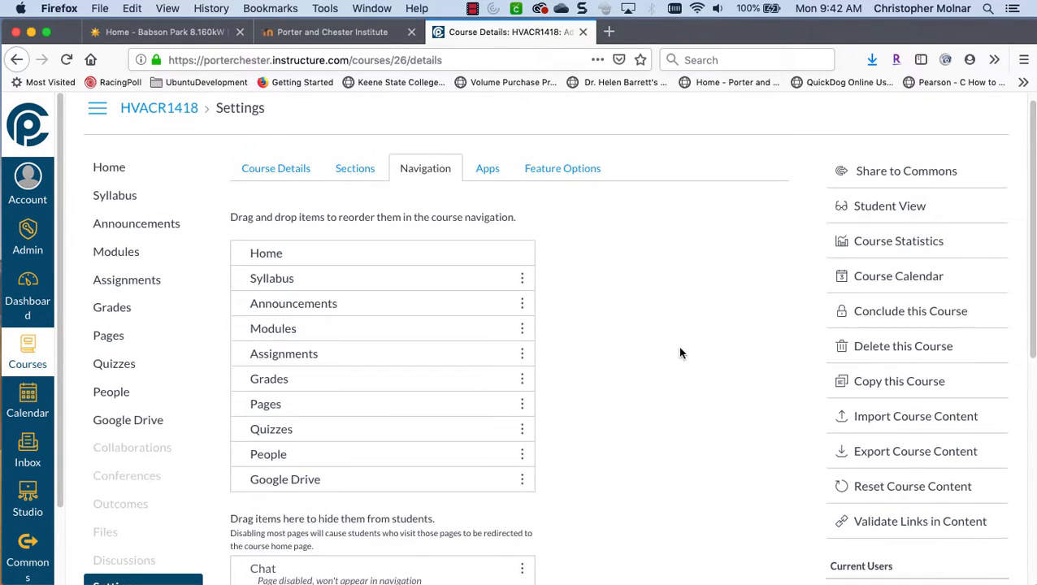
pyautogui.click(288, 175)
pyautogui.scroll(-1, 606, 317)
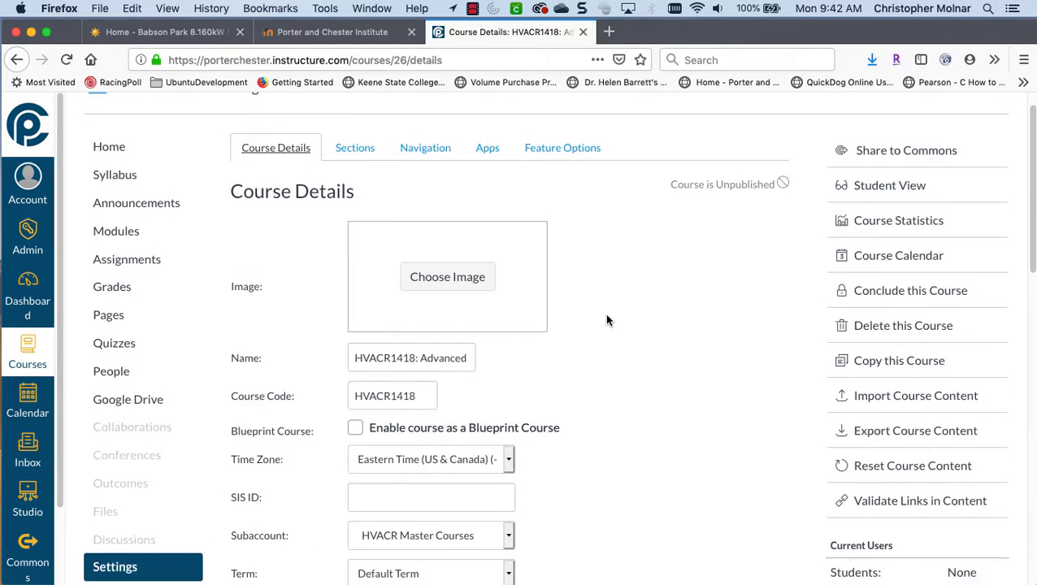
pyautogui.click(355, 415)
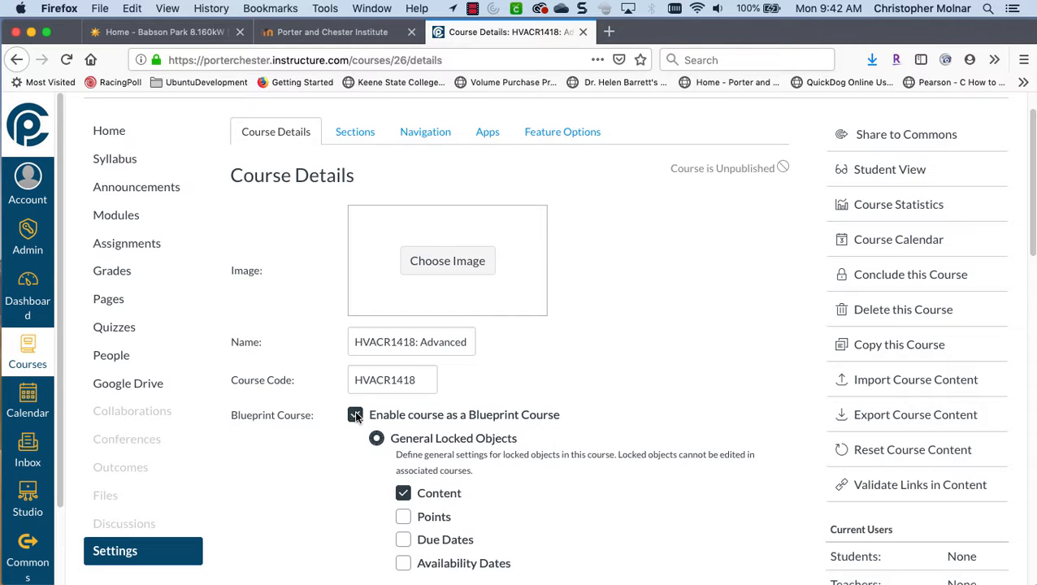
# - Show the additional course detail options beneath the course description
pyautogui.scroll(-3, 647, 382)
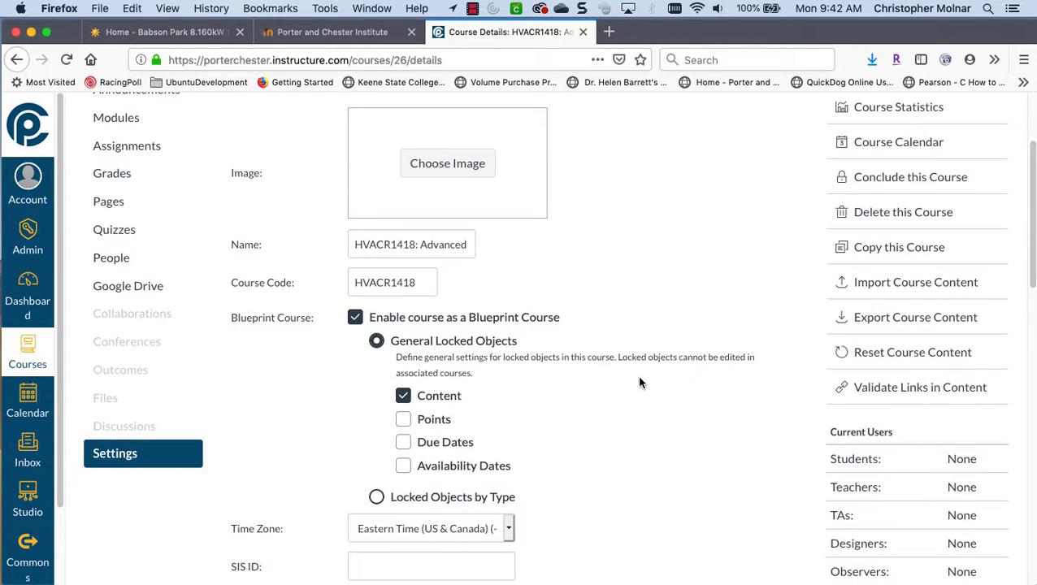
pyautogui.scroll(-1, 639, 382)
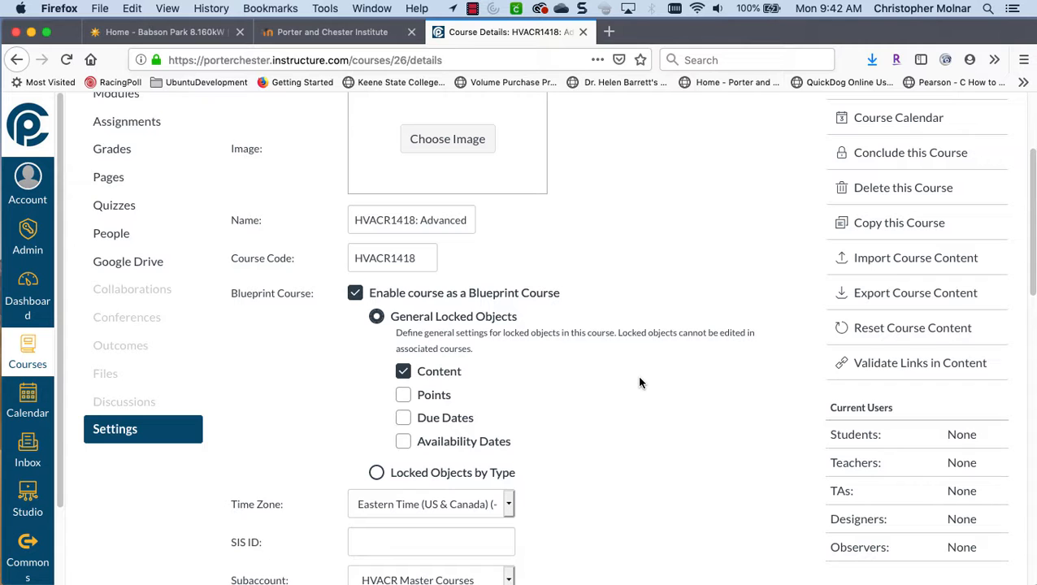
pyautogui.scroll(-2, 639, 382)
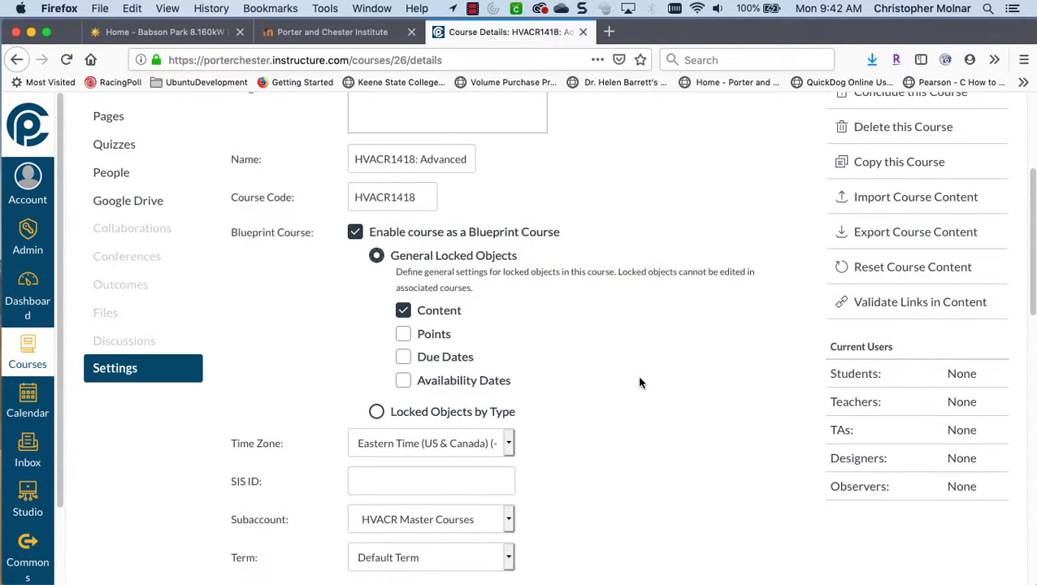
pyautogui.scroll(-1, 539, 374)
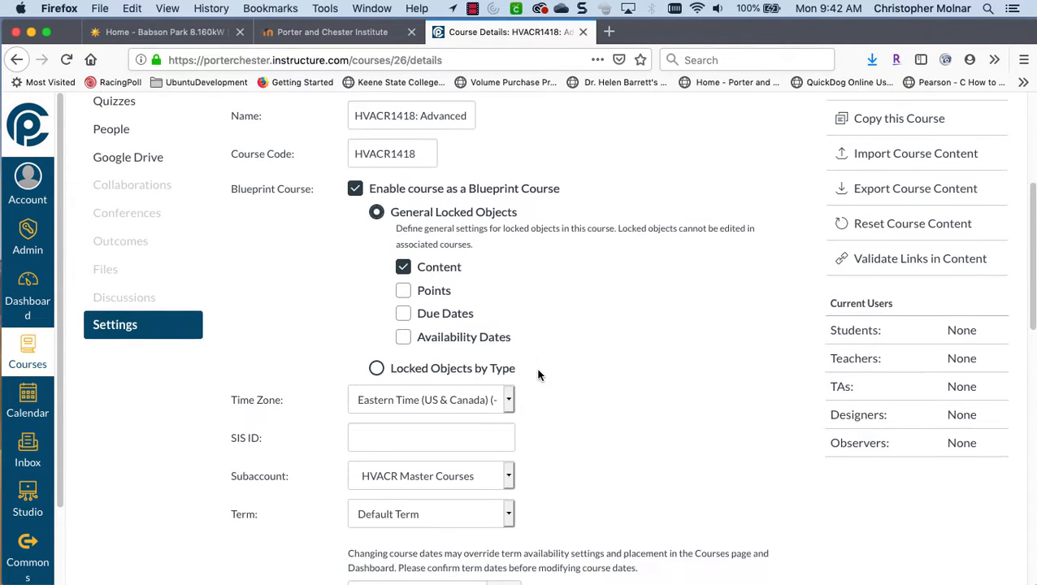
pyautogui.scroll(-6, 540, 375)
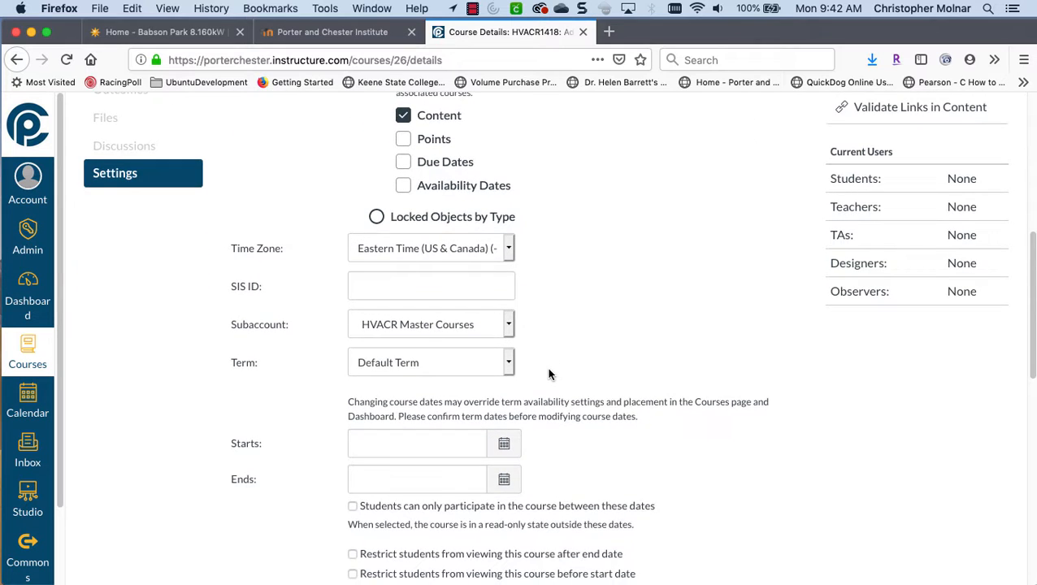
pyautogui.scroll(-4, 550, 376)
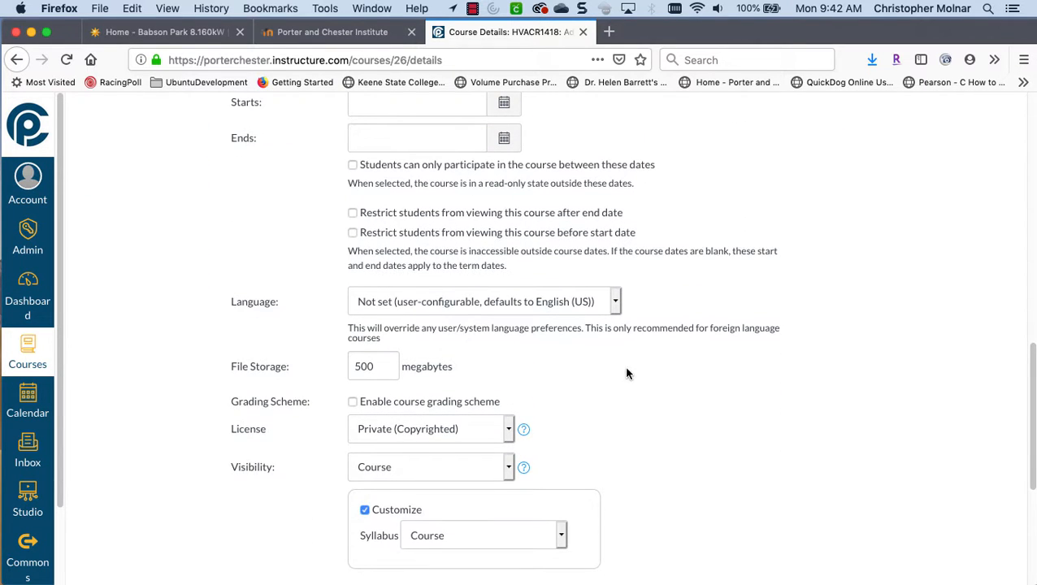
pyautogui.scroll(-2, 626, 384)
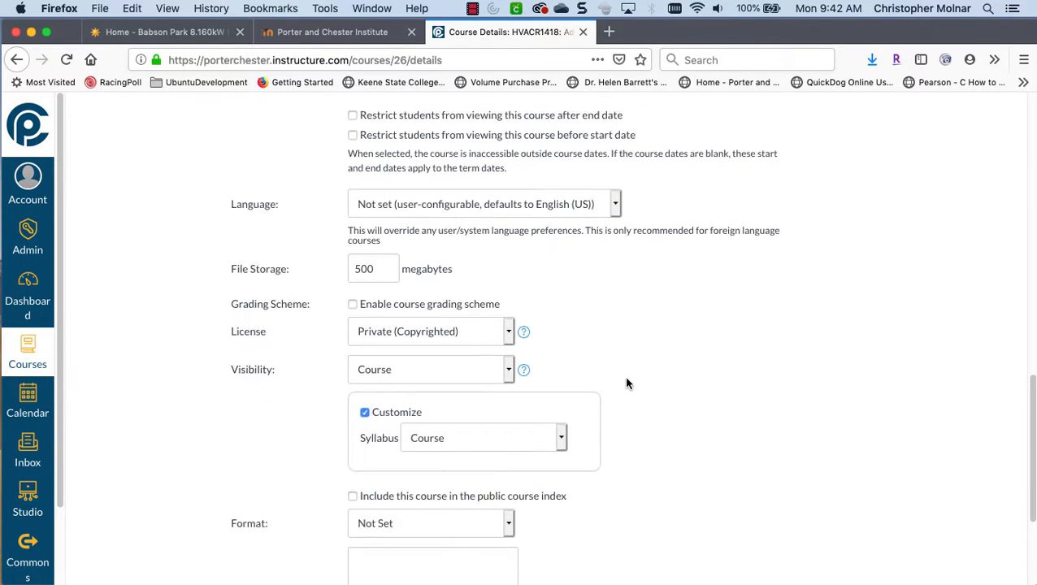
pyautogui.scroll(-4, 662, 401)
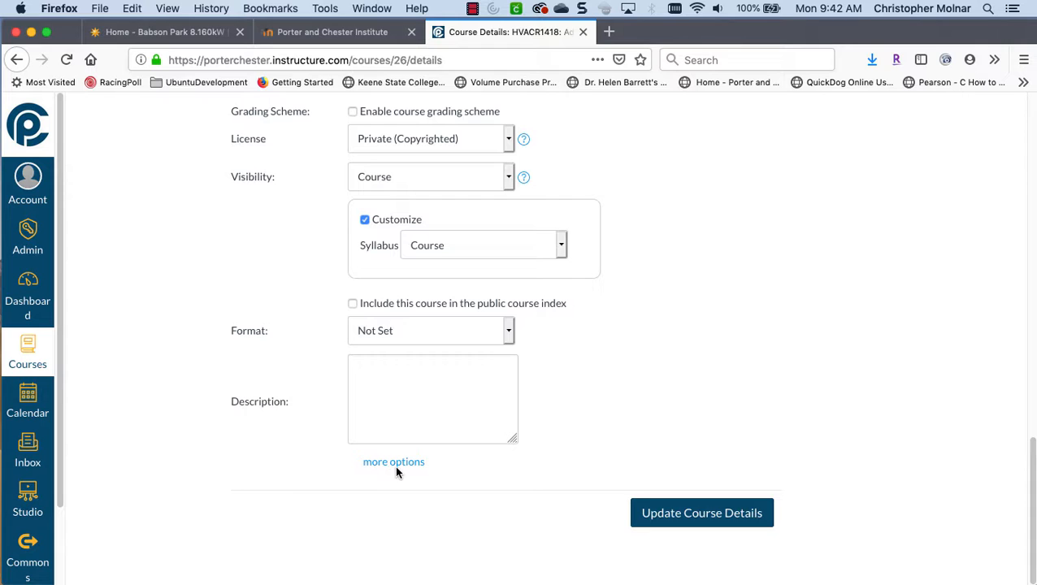
pyautogui.click(394, 465)
pyautogui.scroll(-3, 538, 426)
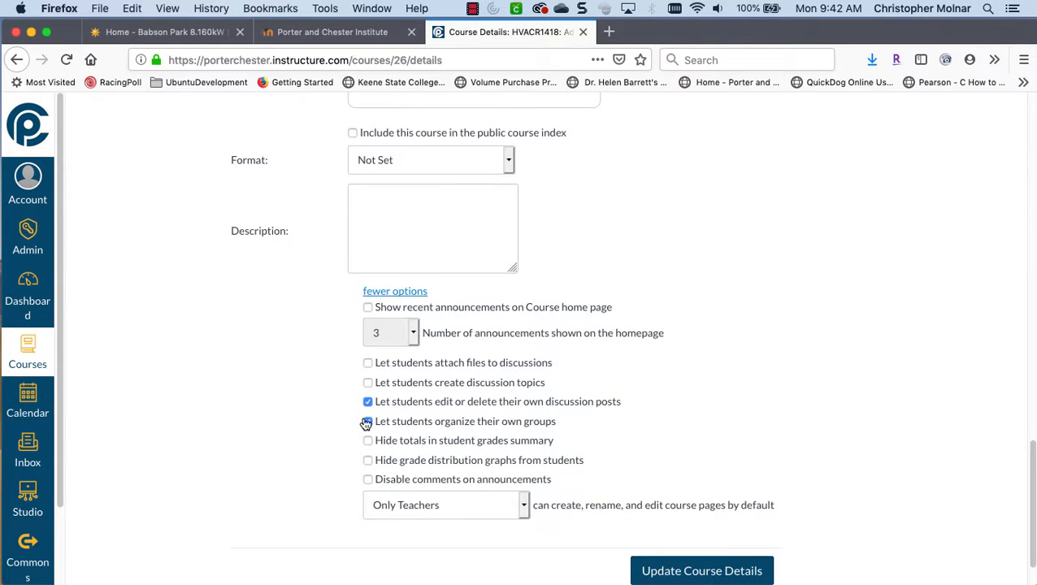
# - Disallow students organizing their own groups and editing or deleting their own discussion posts, and update the course details
pyautogui.click(366, 422)
pyautogui.click(368, 403)
pyautogui.scroll(-2, 671, 469)
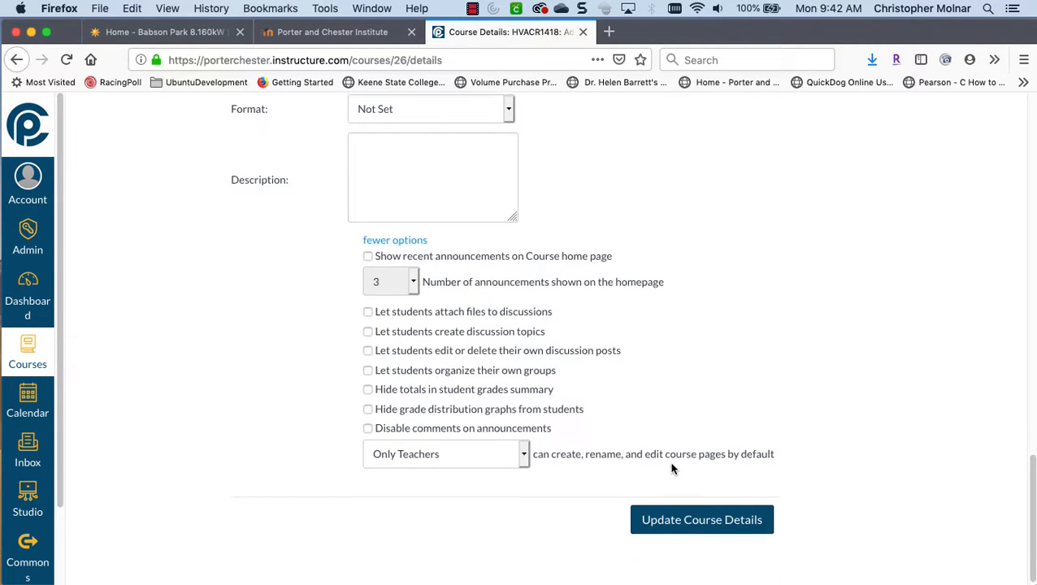
pyautogui.click(701, 514)
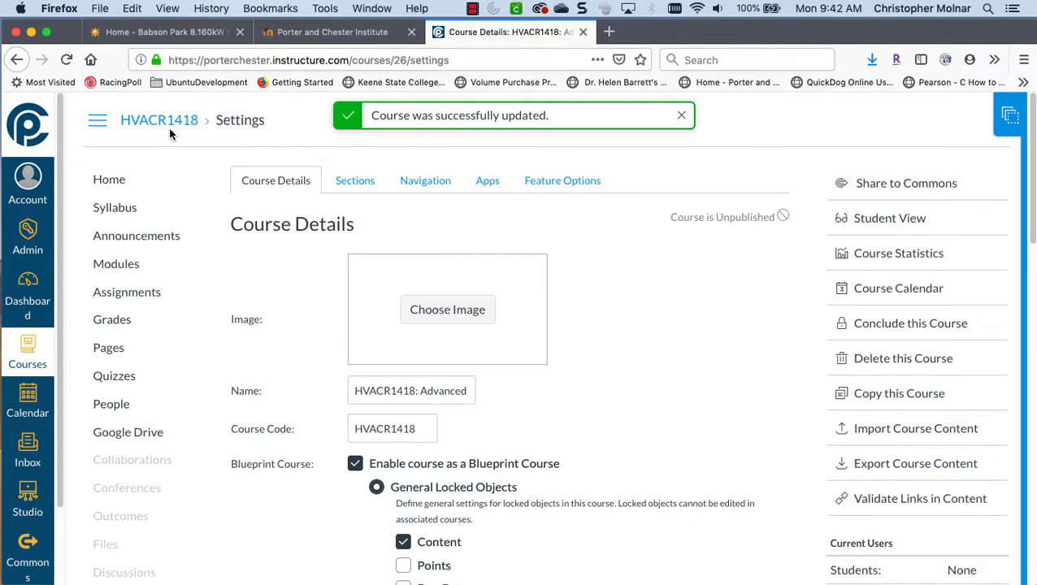
# - Open the course home page and look over the items in the Course Overview module
pyautogui.click(112, 182)
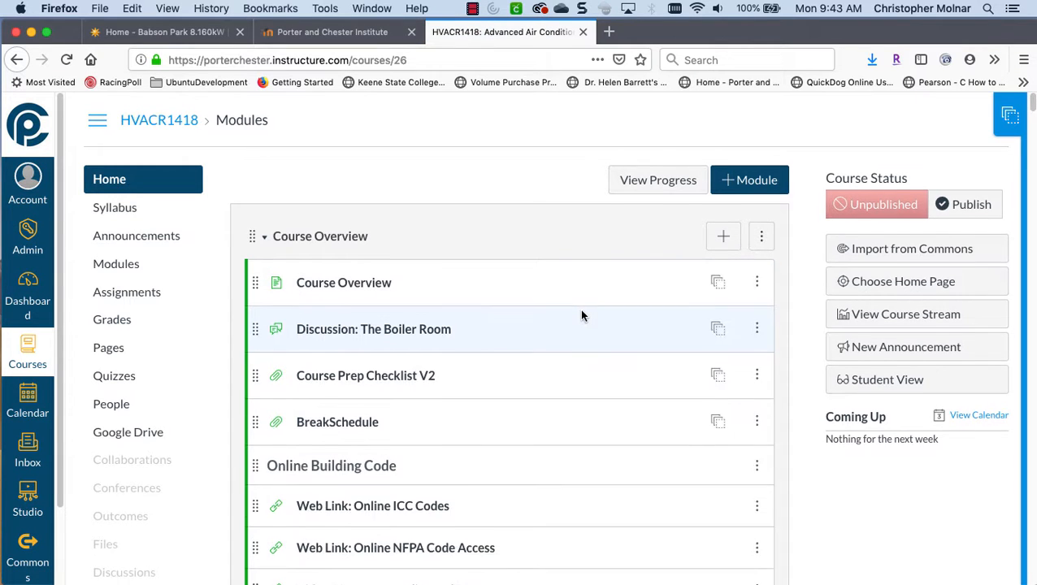
pyautogui.scroll(-2, 581, 315)
pyautogui.scroll(-1, 581, 315)
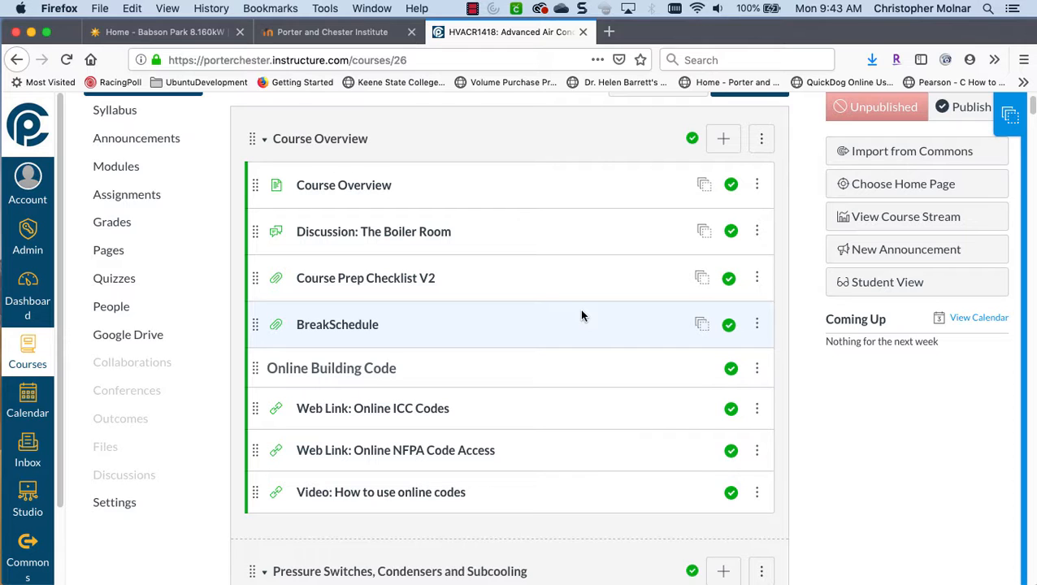
# - Open the course files and expand the tests folder through HVACR414_WK3 down to the contents of ppg
pyautogui.click(122, 453)
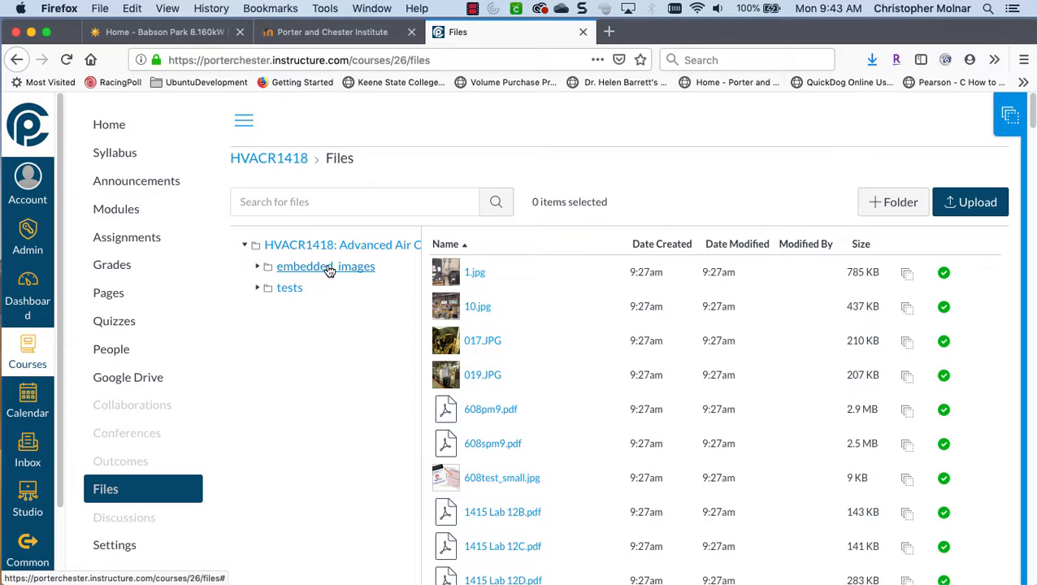
pyautogui.click(257, 290)
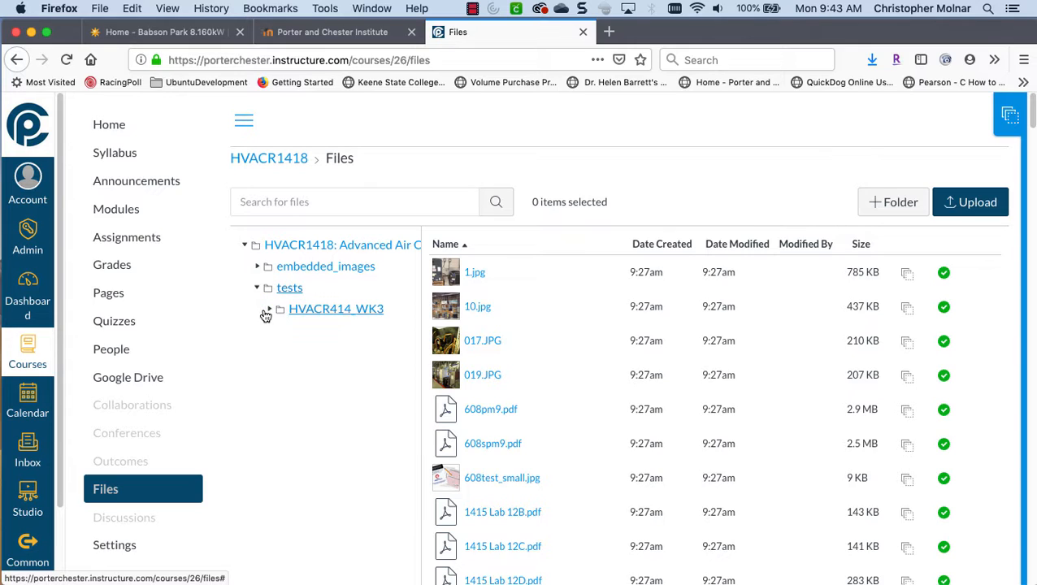
pyautogui.click(269, 309)
pyautogui.click(283, 336)
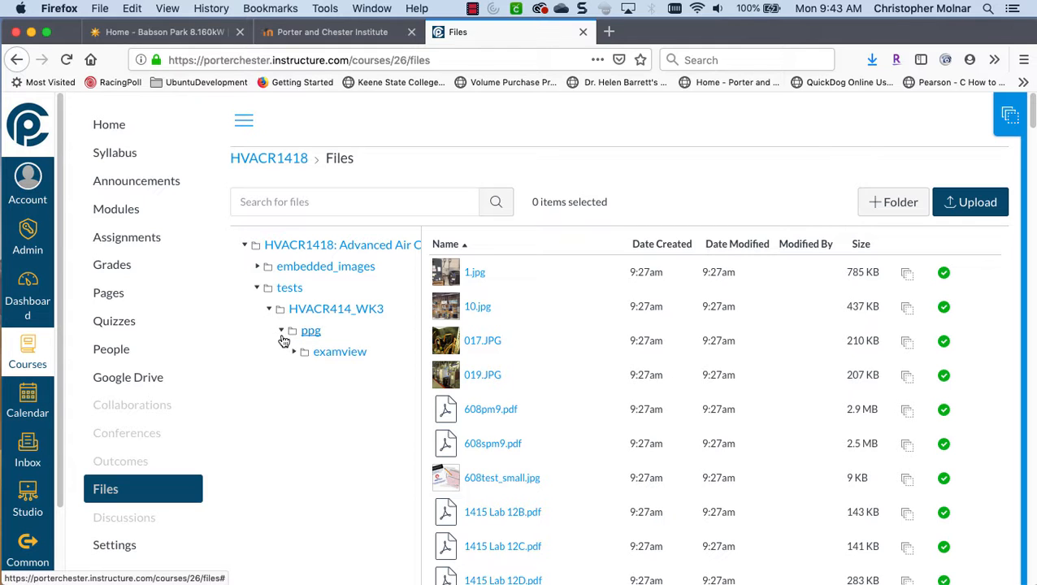
# - Look through the list of files in the course's root folder
pyautogui.scroll(-3, 294, 403)
pyautogui.scroll(-2, 295, 398)
pyautogui.scroll(3, 294, 399)
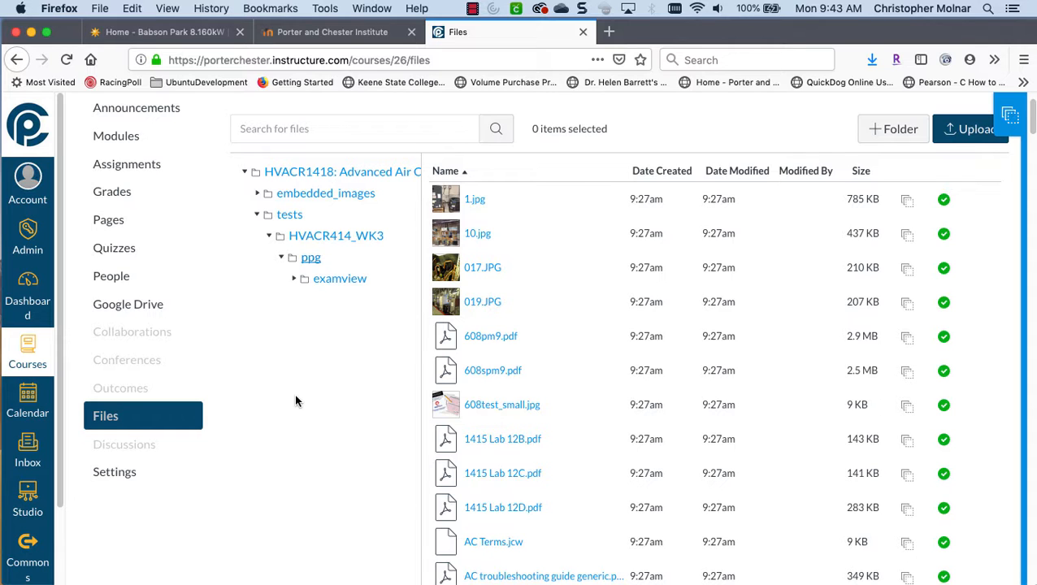
pyautogui.scroll(-5, 579, 452)
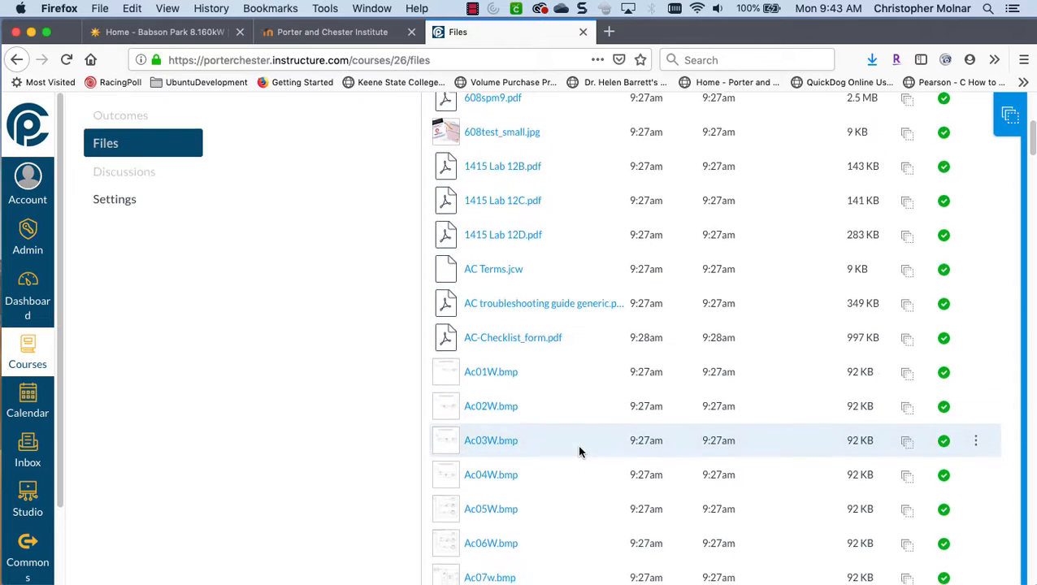
pyautogui.scroll(-3, 579, 452)
pyautogui.scroll(2, 579, 452)
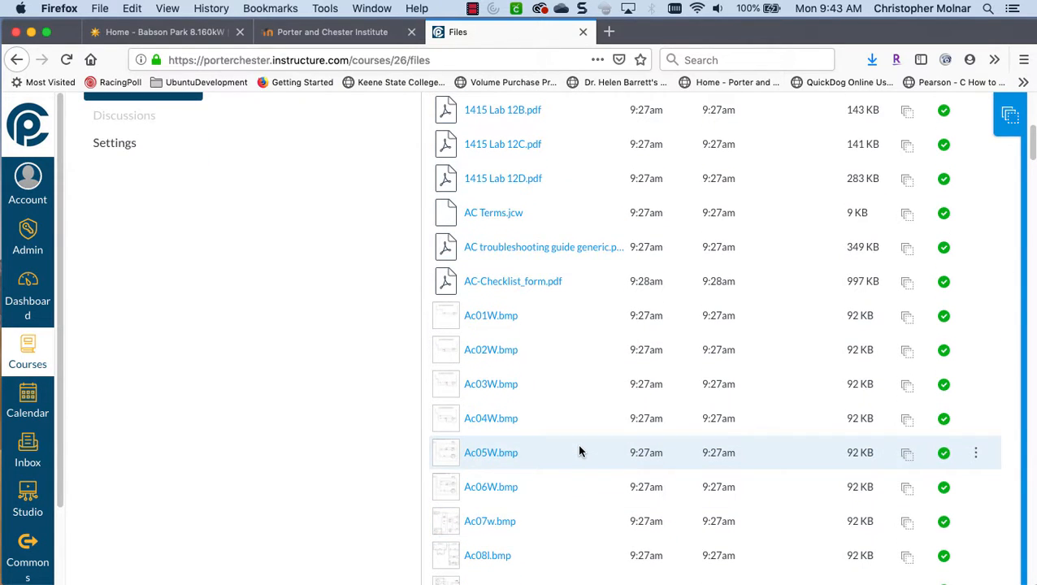
pyautogui.scroll(5, 579, 452)
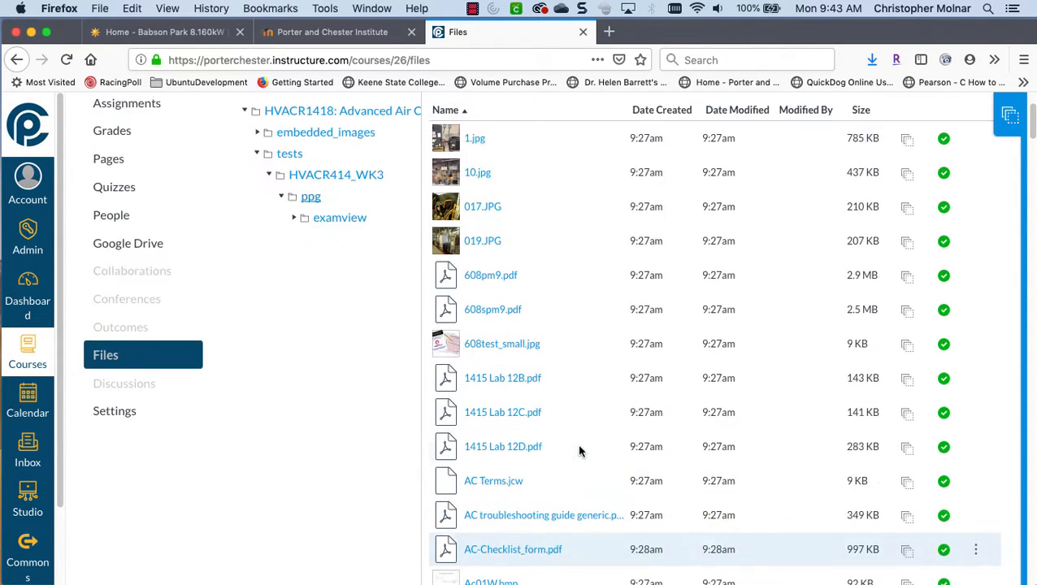
# - Create a folder named Labs in the course's root files
pyautogui.scroll(1, 579, 452)
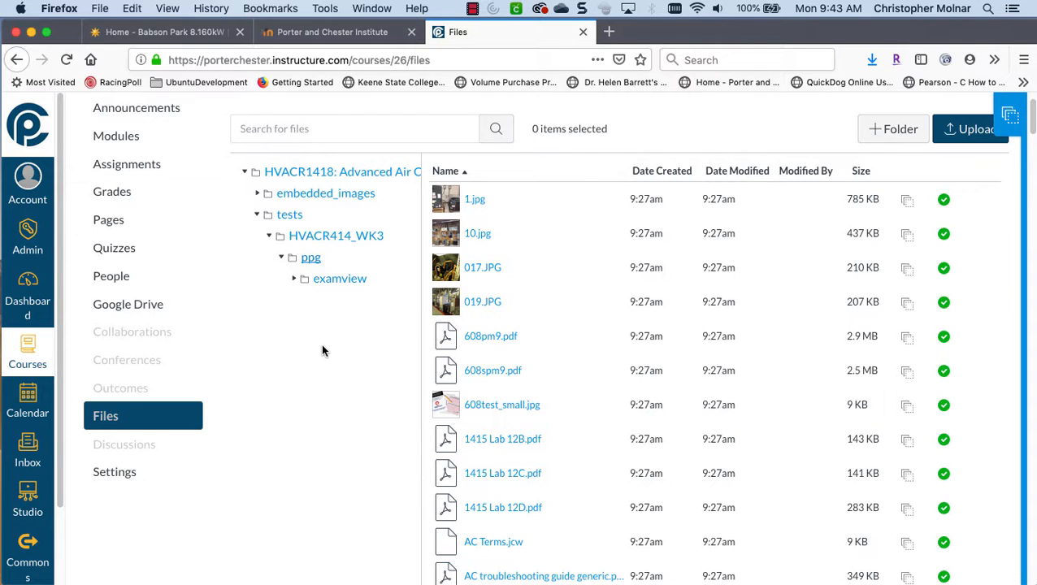
pyautogui.click(880, 130)
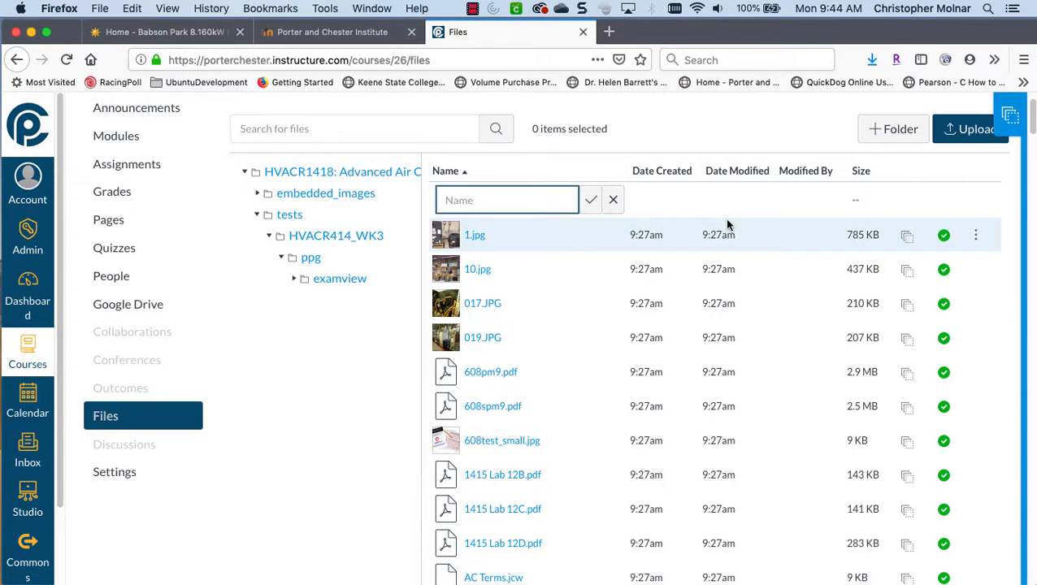
pyautogui.write('Labs')
pyautogui.press('Return')
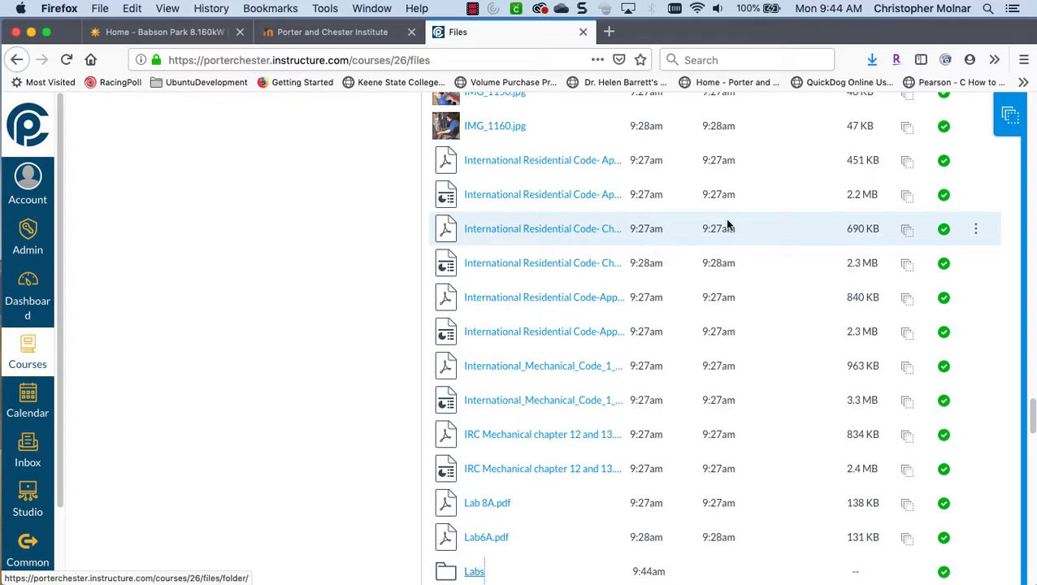
# - Add a folder named Schematics to the course's root files
pyautogui.scroll(10, 717, 255)
pyautogui.scroll(15, 698, 257)
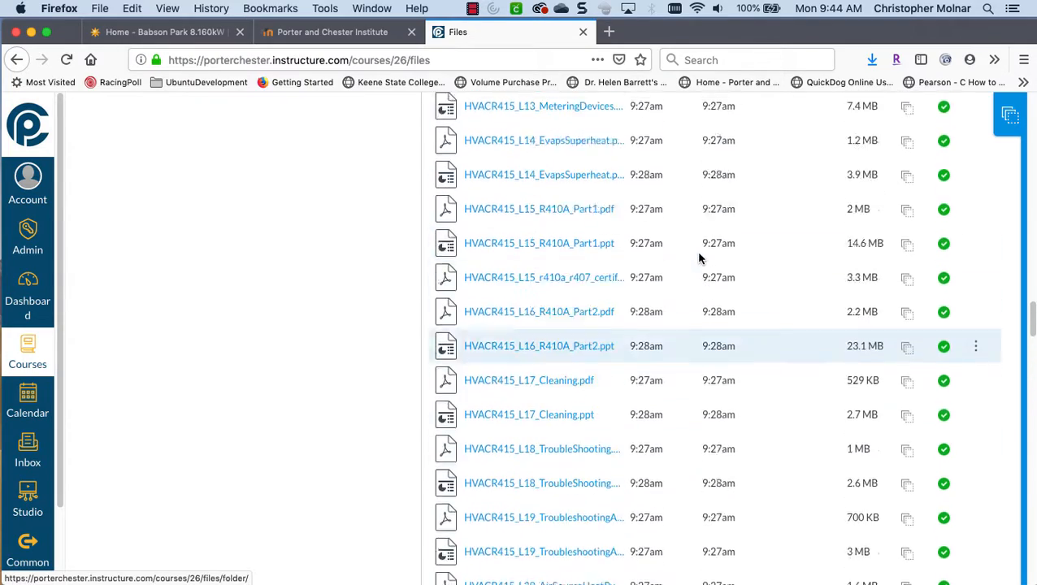
pyautogui.scroll(15, 313, 231)
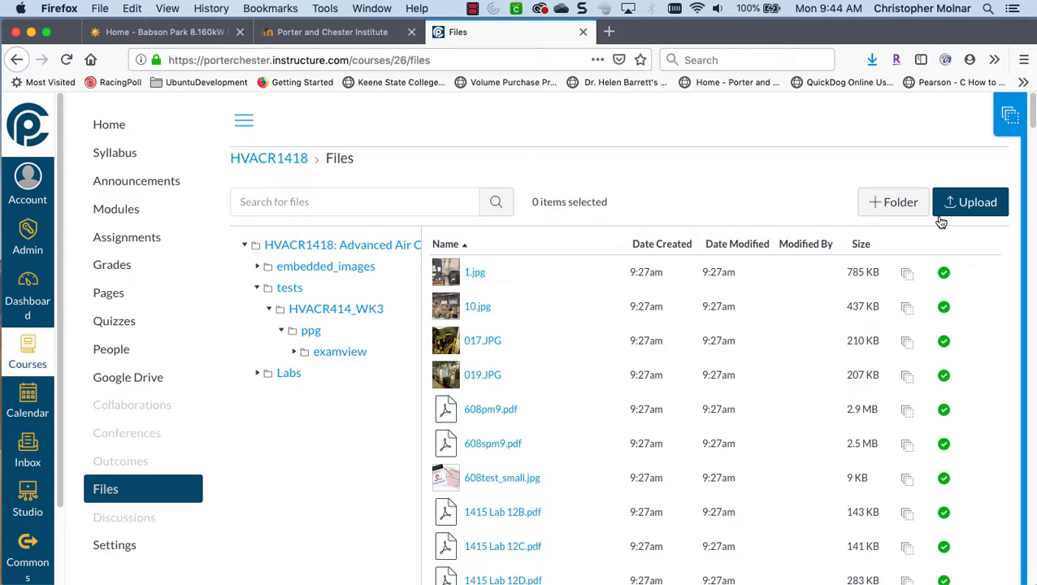
pyautogui.click(898, 205)
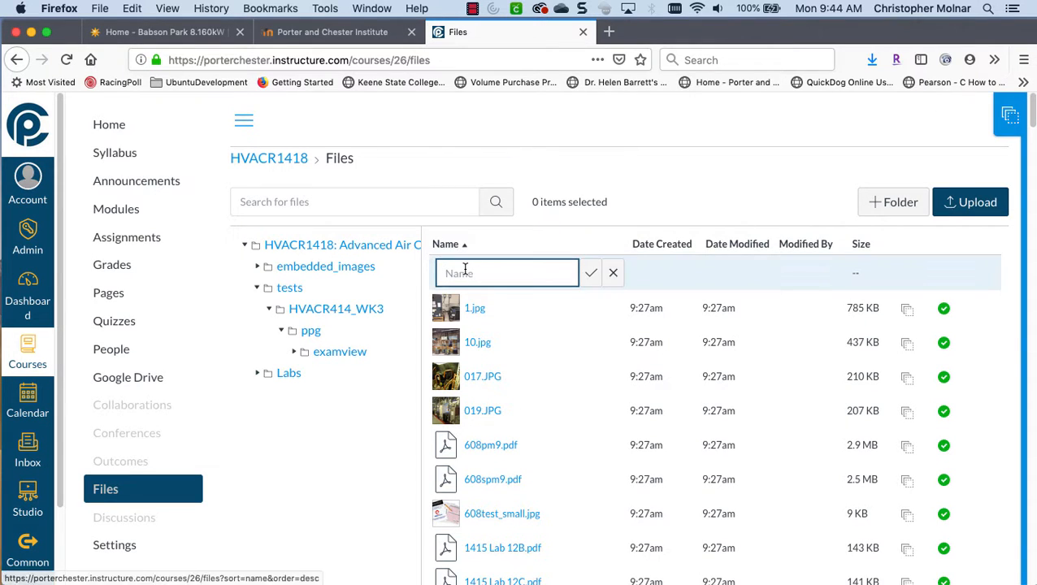
pyautogui.write('aS')
pyautogui.press('BackSpace')
pyautogui.press('BackSpace')
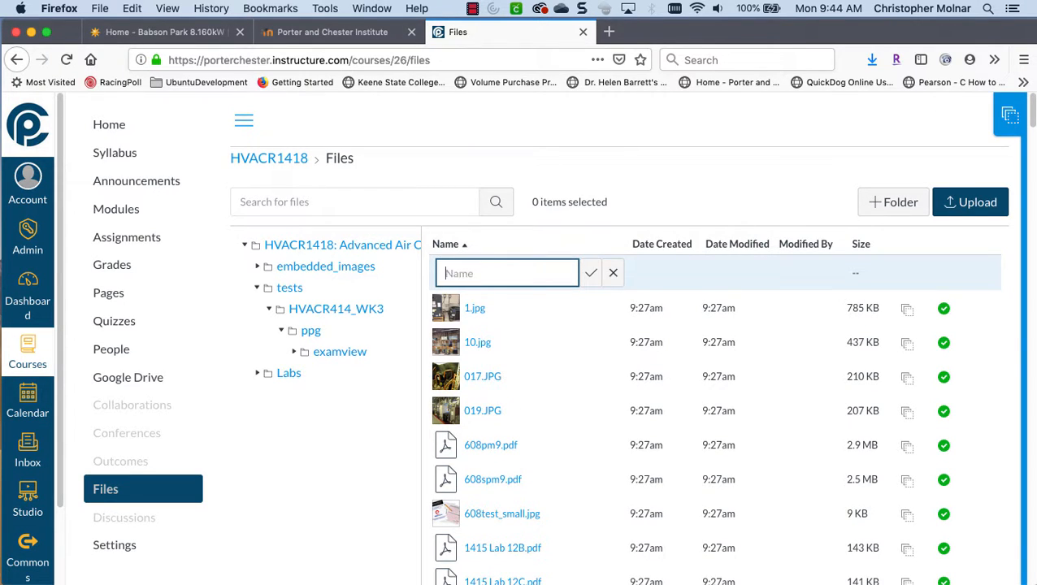
pyautogui.write('Schematics')
pyautogui.press('Return')
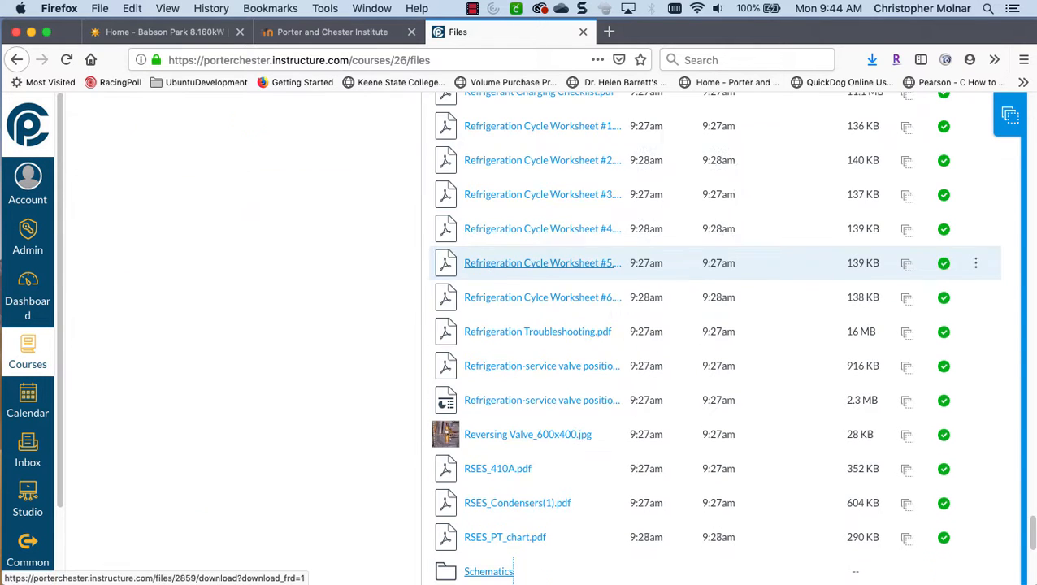
# - Add a folder named Instructor to the course's root files
pyautogui.scroll(10, 726, 227)
pyautogui.scroll(15, 178, 290)
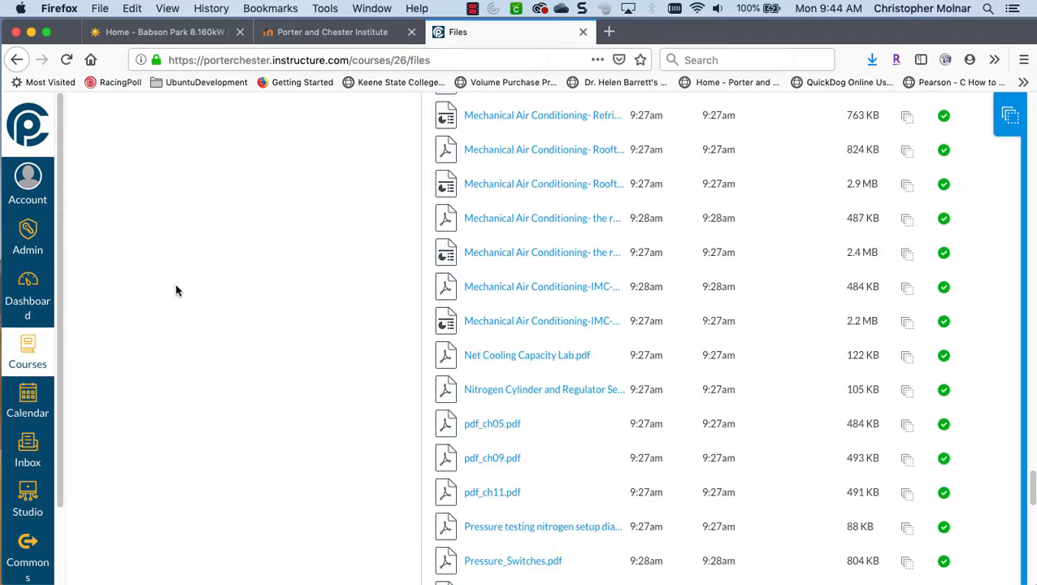
pyautogui.scroll(15, 238, 296)
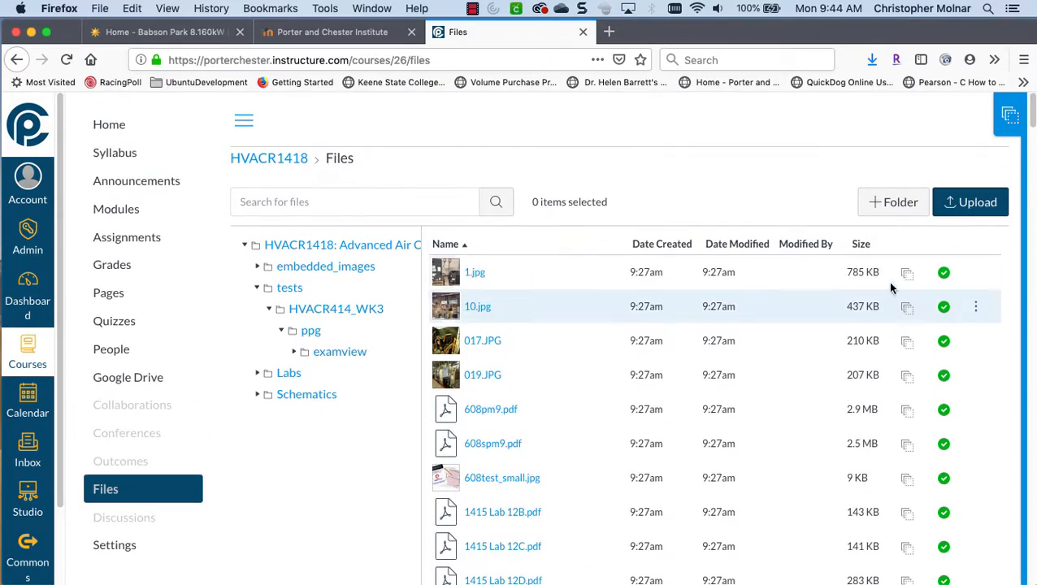
pyautogui.click(893, 202)
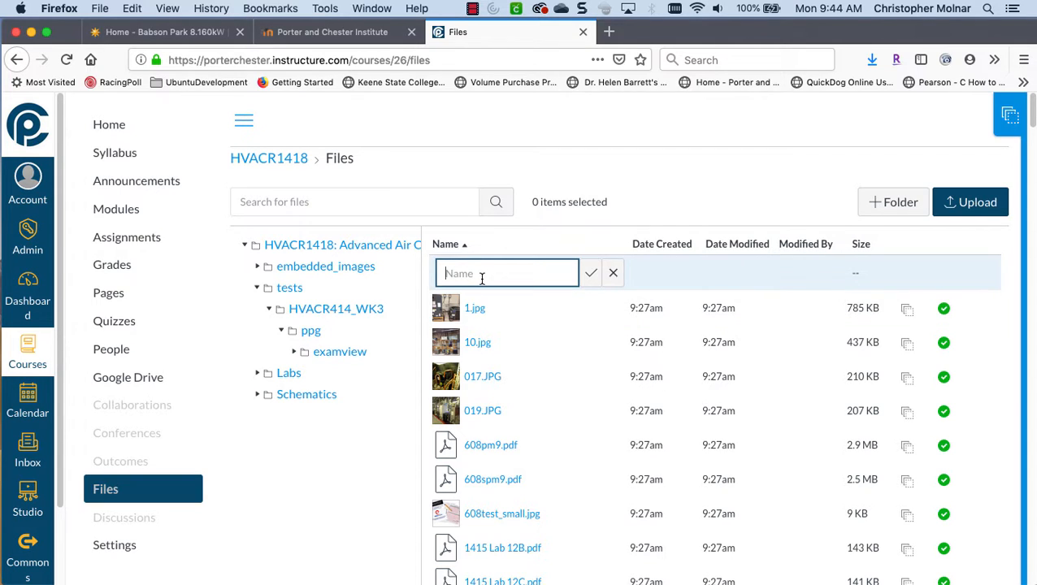
pyautogui.write('l')
pyautogui.press('Return')
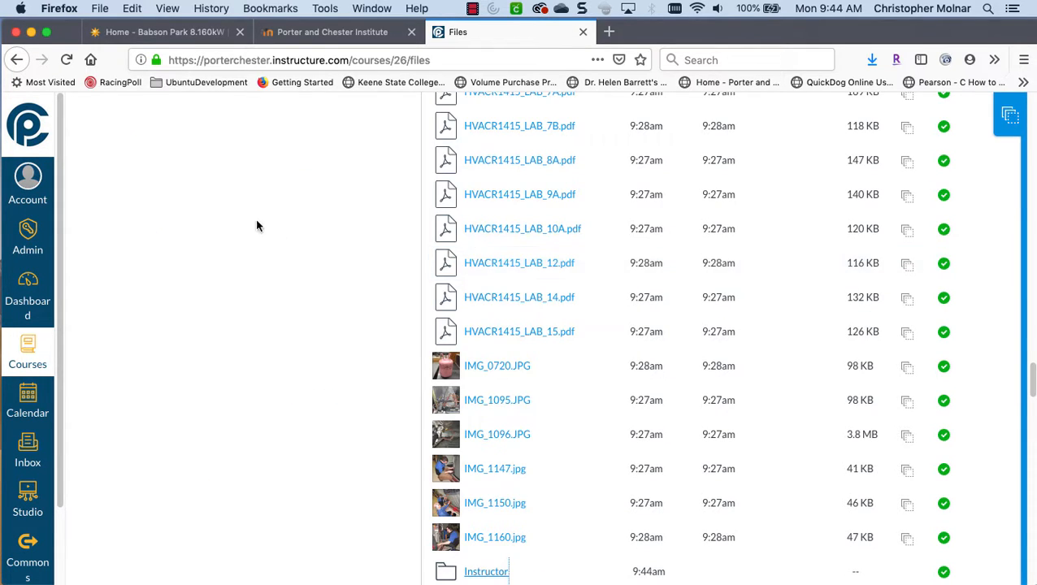
# - Add a folder named Handouts to the course's root files
pyautogui.scroll(10, 268, 228)
pyautogui.scroll(15, 284, 244)
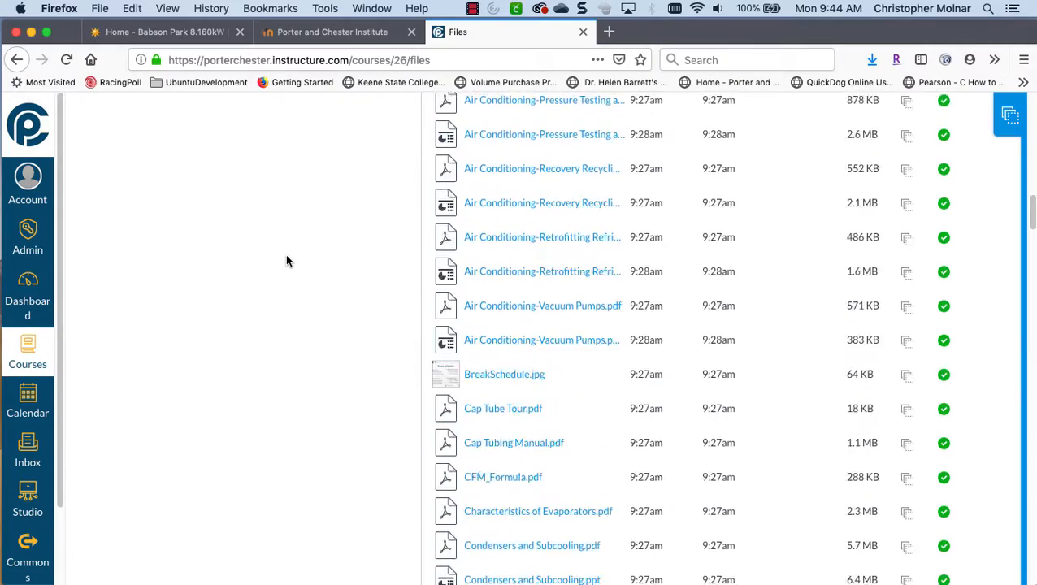
pyautogui.scroll(15, 644, 254)
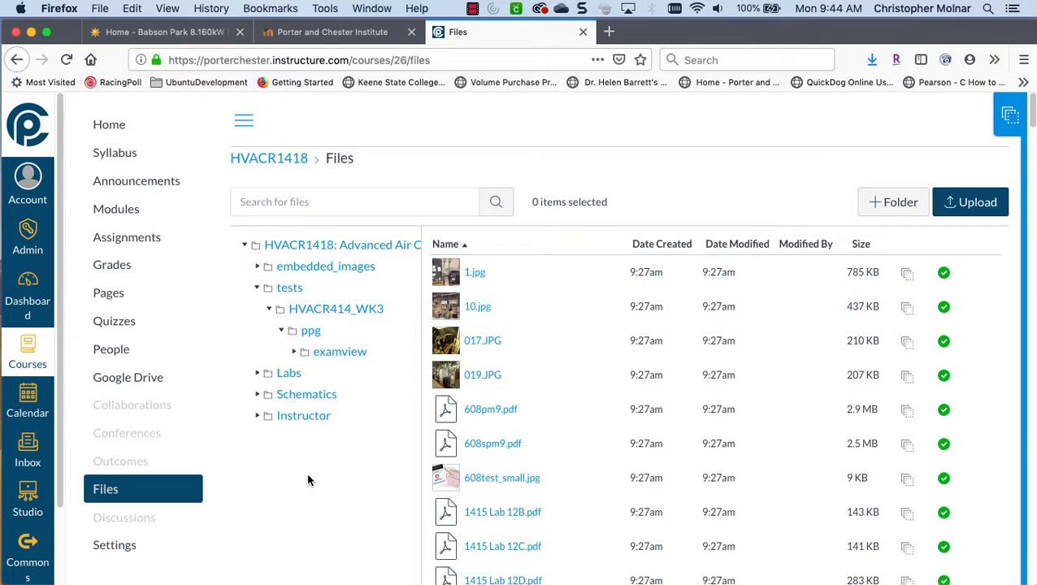
pyautogui.click(871, 203)
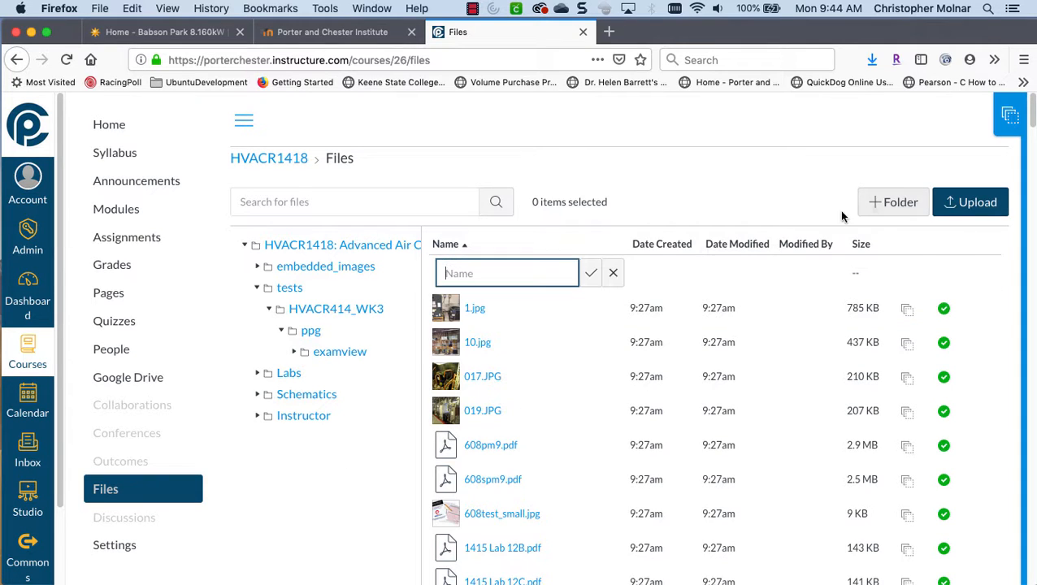
pyautogui.write('Handouts')
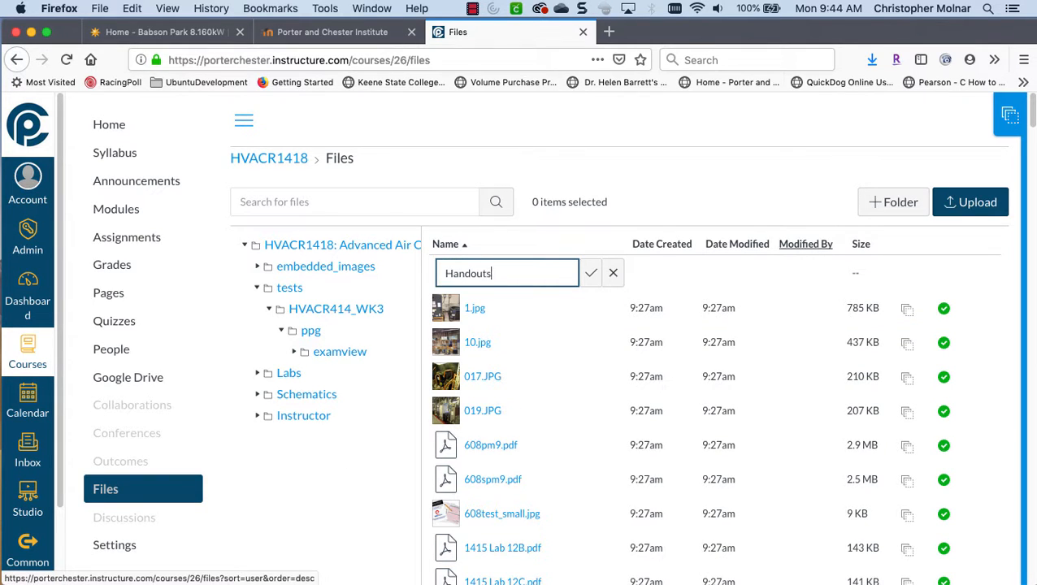
pyautogui.press('Return')
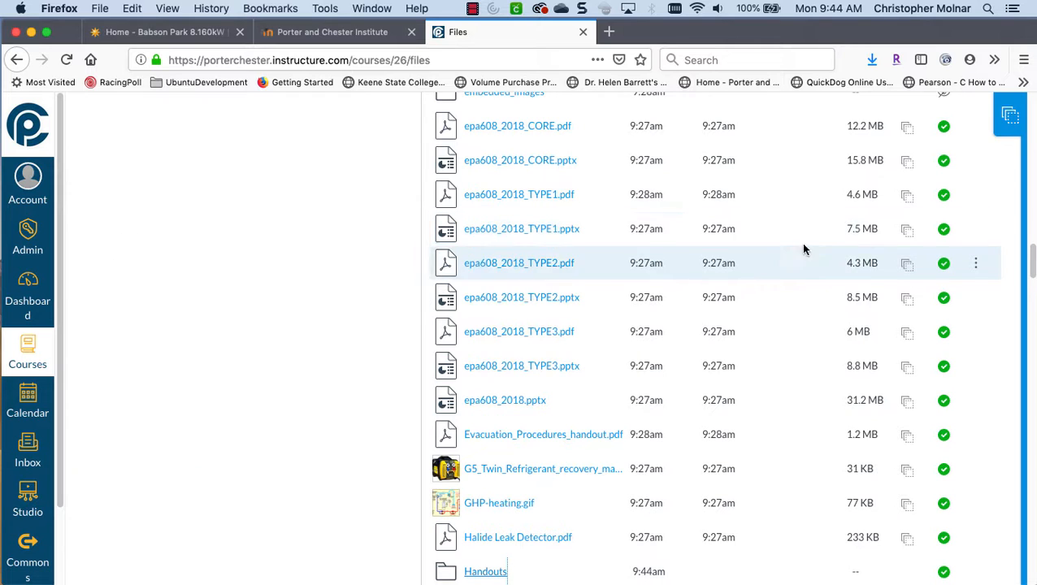
# - Add a folder named Images to the course's root files
pyautogui.scroll(15, 205, 555)
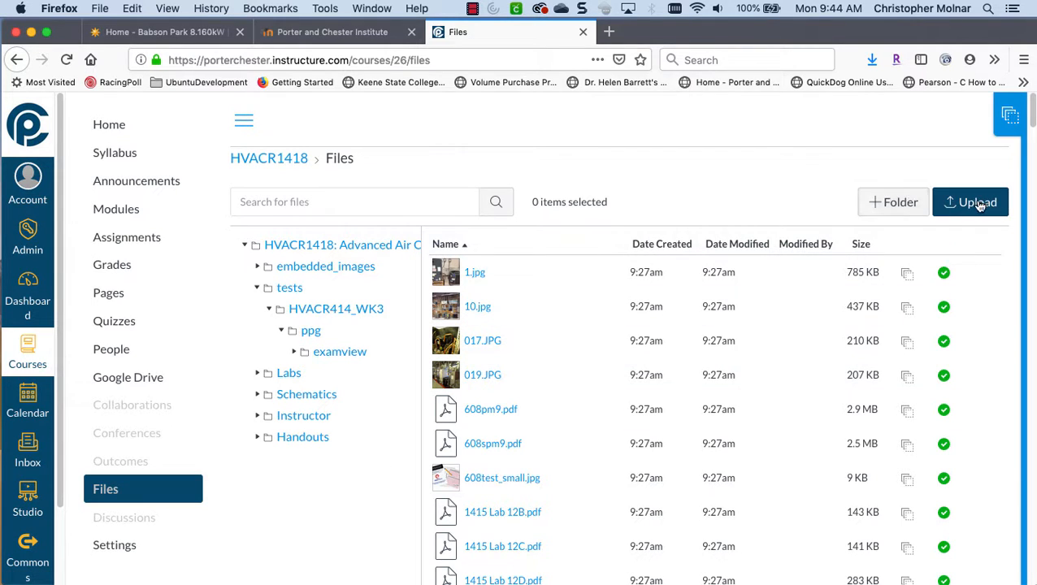
pyautogui.click(892, 203)
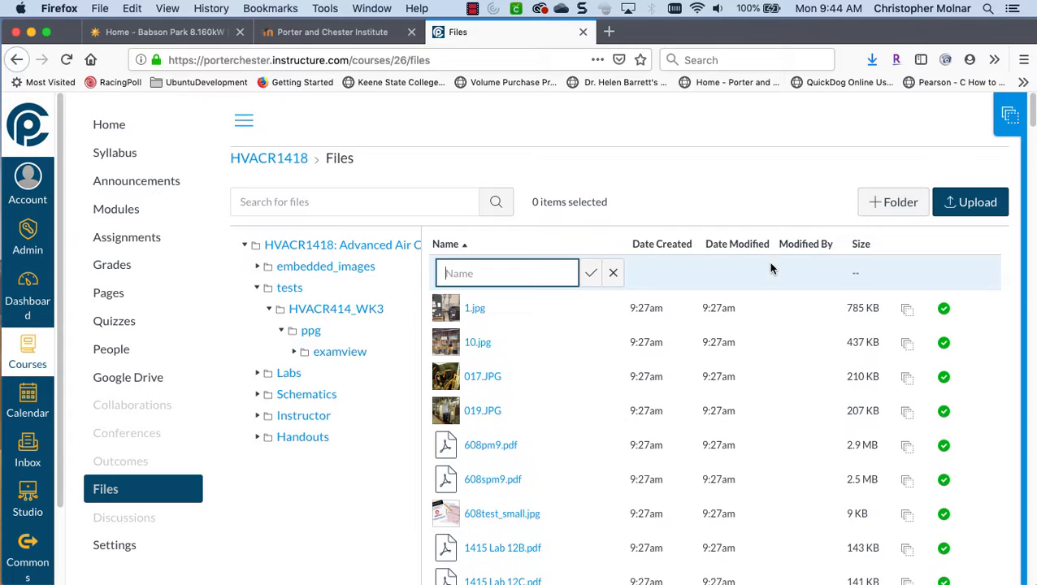
pyautogui.write('l')
pyautogui.write('mages')
pyautogui.press('Return')
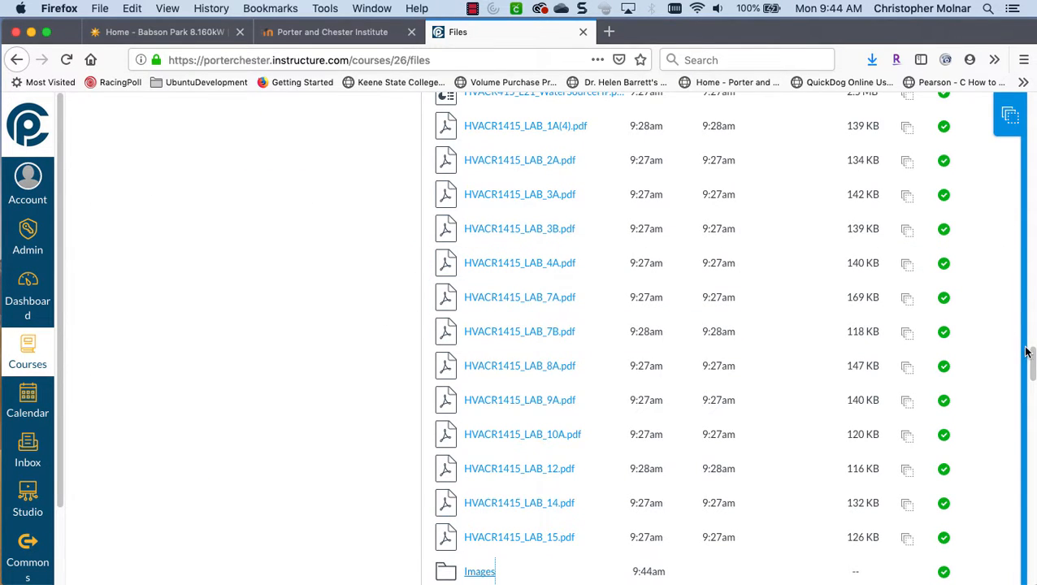
# - Move the files 1.jpg, 10.jpg, 017.JPG and 019.JPG from the root folder into the Images folder
pyautogui.moveTo(1026, 352); pyautogui.dragTo(1028, 101)
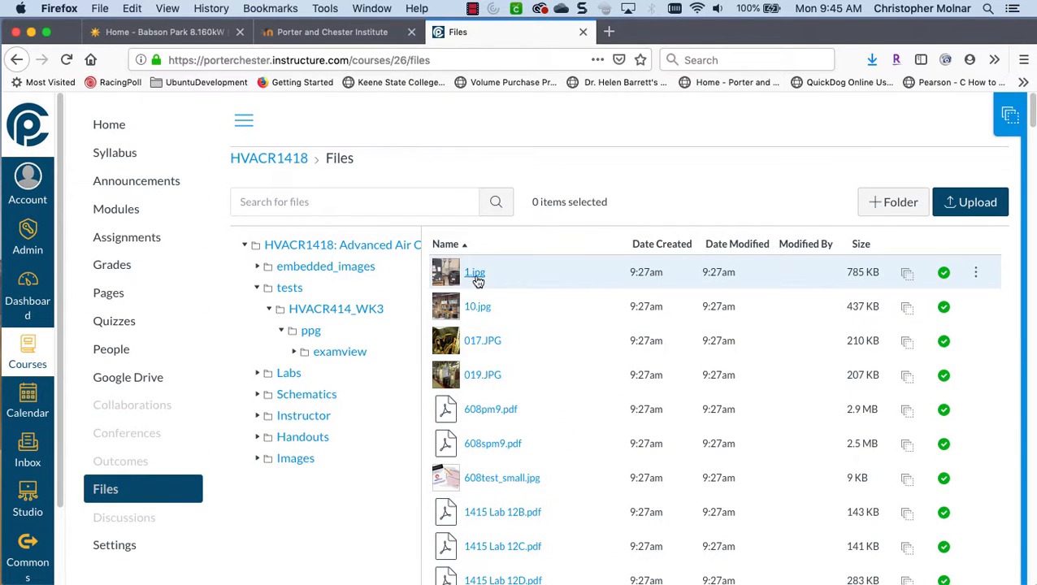
pyautogui.moveTo(478, 281); pyautogui.dragTo(300, 458)
pyautogui.moveTo(478, 273); pyautogui.dragTo(300, 459)
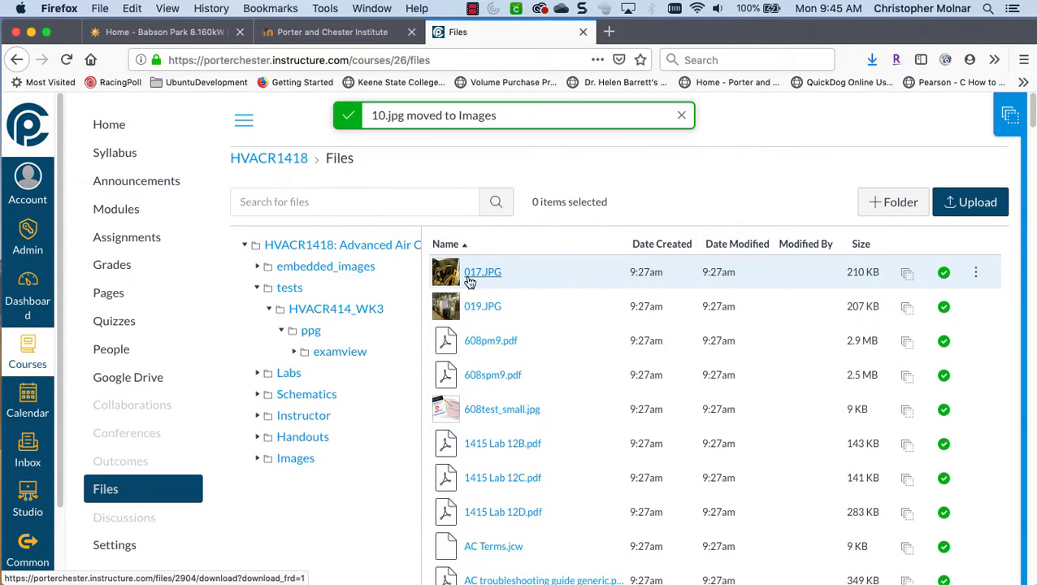
pyautogui.moveTo(470, 281); pyautogui.dragTo(309, 458)
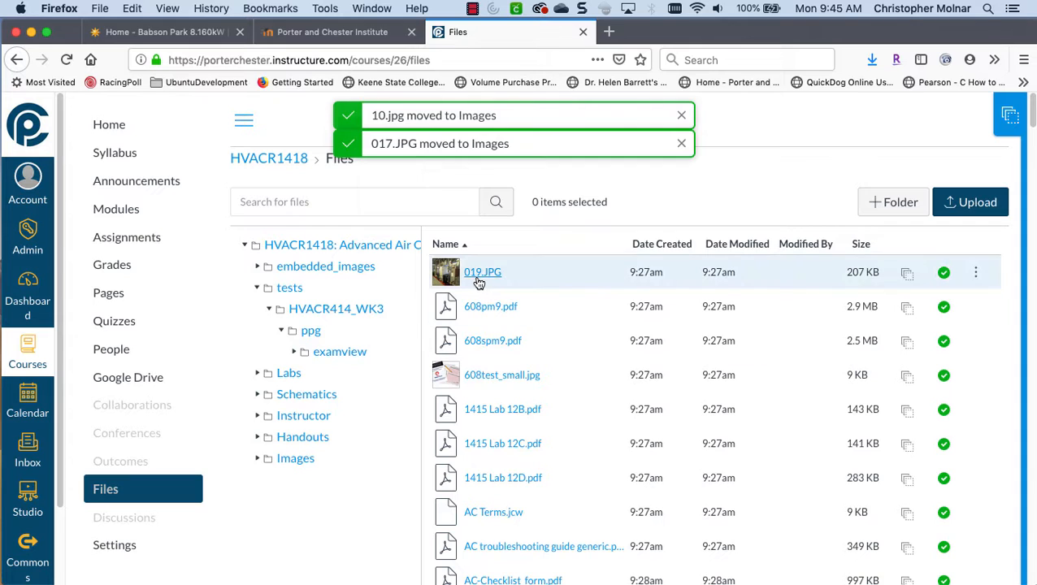
pyautogui.moveTo(478, 280); pyautogui.dragTo(308, 462)
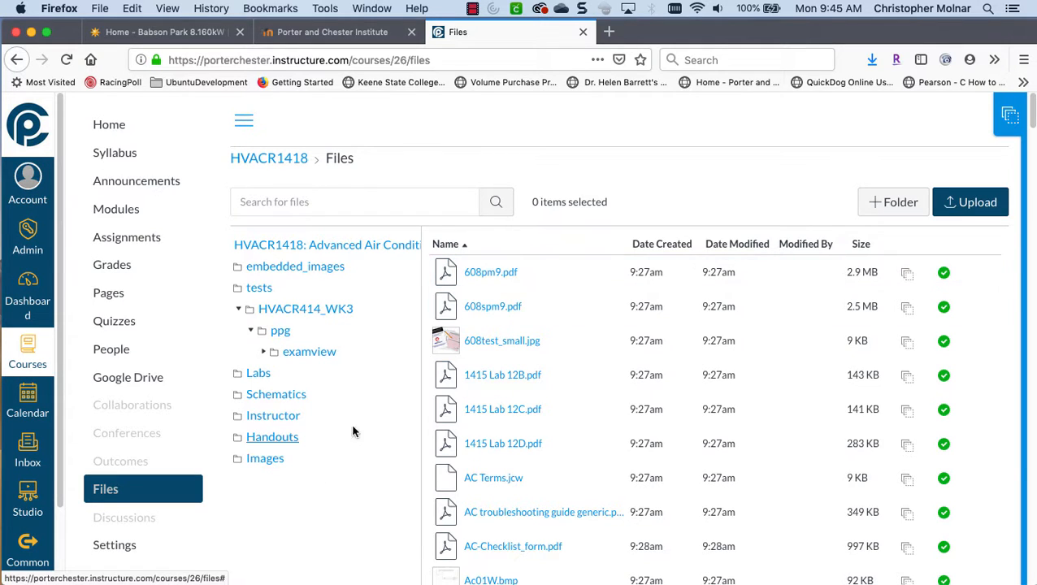
# - Open the Handouts folder and create a subfolder named EPA inside it
pyautogui.rightClick(284, 444)
pyautogui.click(244, 520)
pyautogui.click(270, 438)
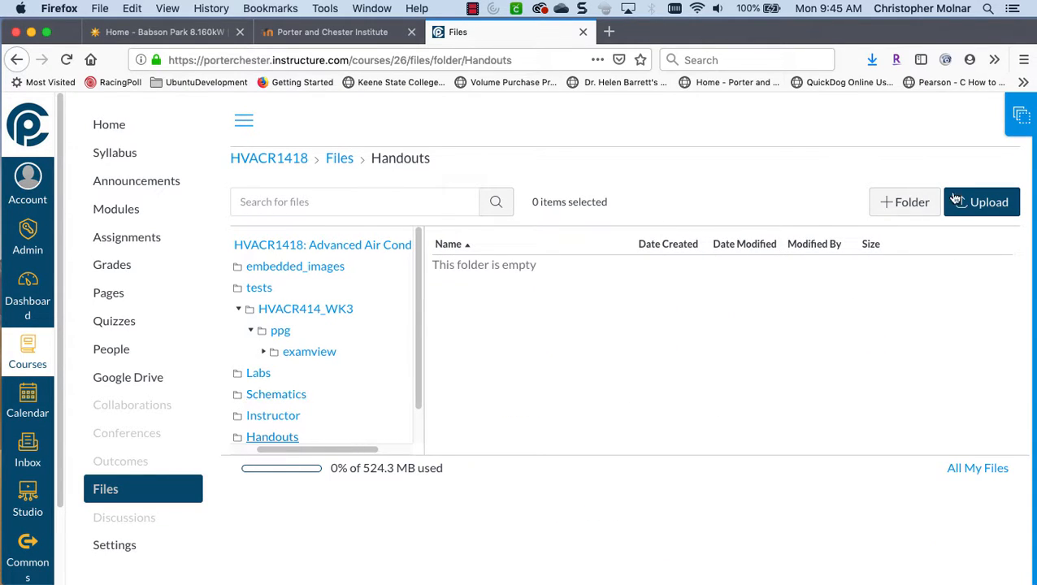
pyautogui.click(904, 202)
pyautogui.write('EPA')
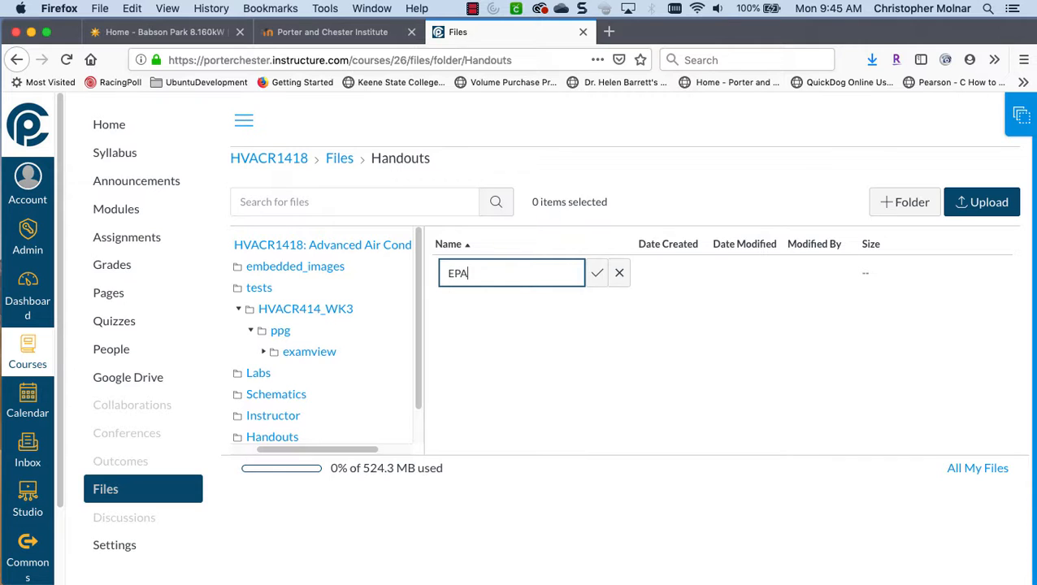
pyautogui.press('Return')
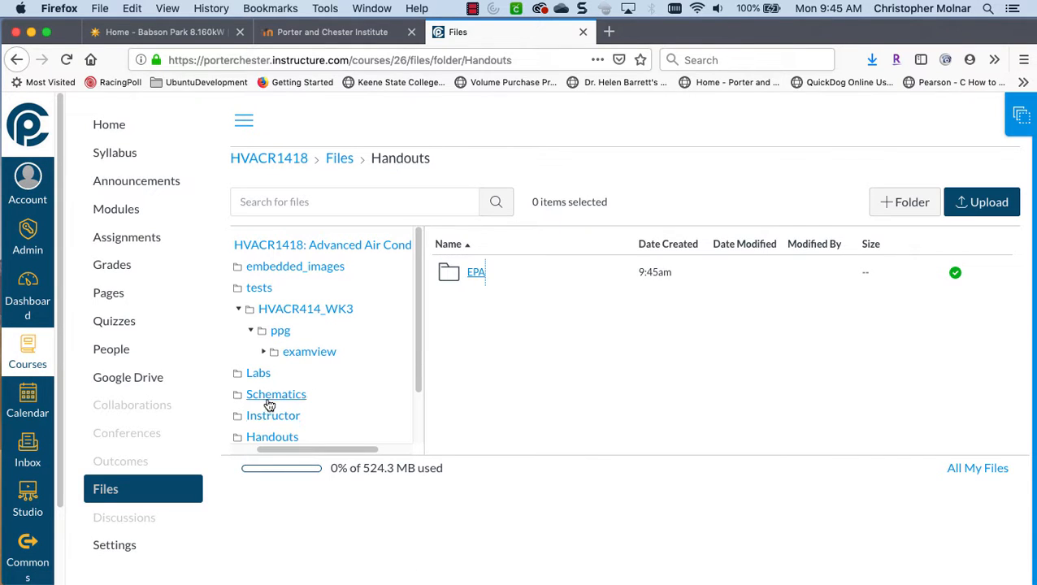
# - Return to the root files and move 608pm9.pdf, 608spm9.pdf and 608test_small.jpg into the EPA folder
pyautogui.click(339, 160)
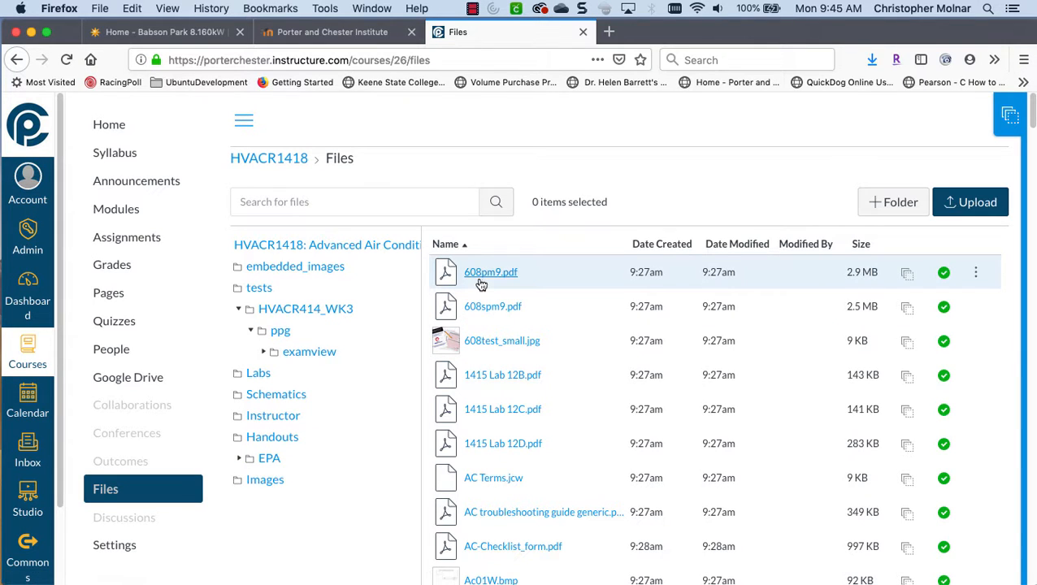
pyautogui.moveTo(490, 279); pyautogui.dragTo(304, 459)
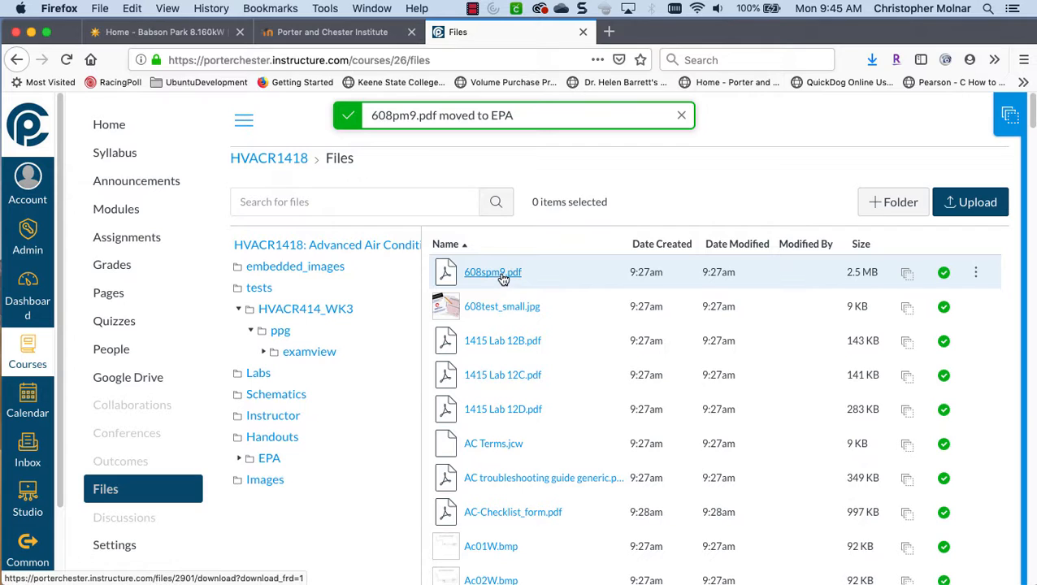
pyautogui.moveTo(504, 279); pyautogui.dragTo(268, 457)
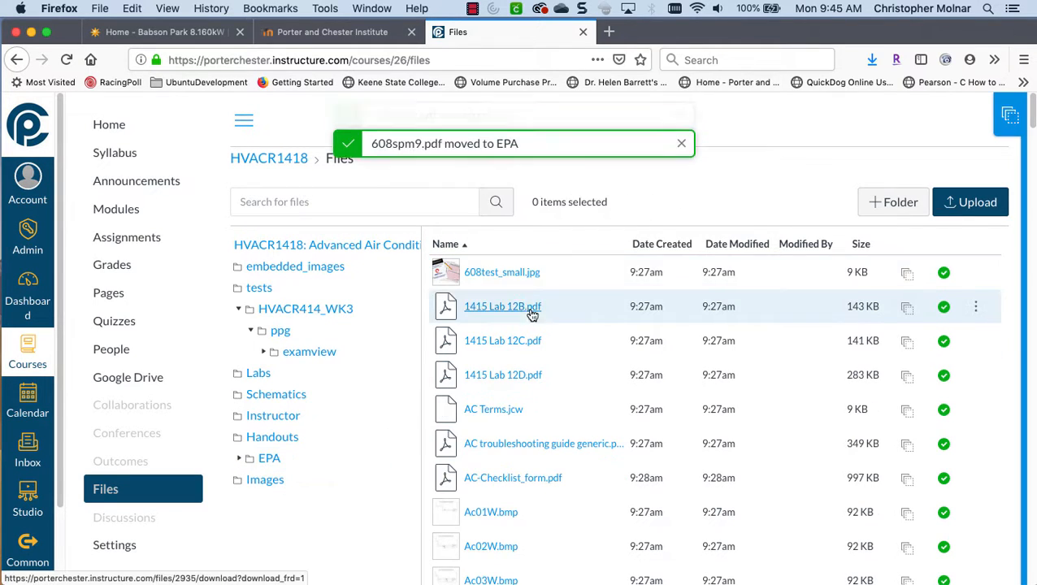
pyautogui.moveTo(439, 274); pyautogui.dragTo(293, 458)
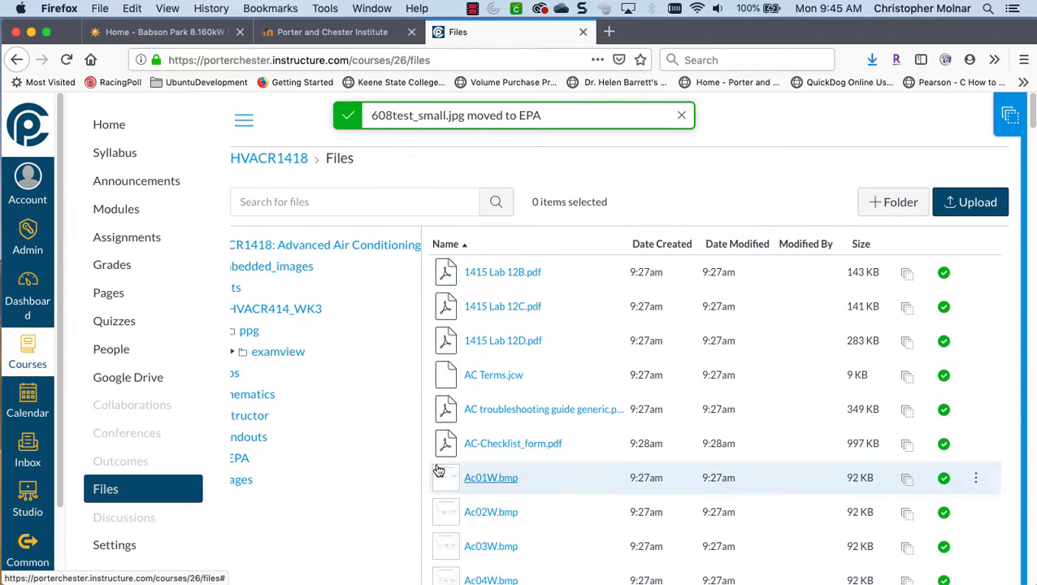
pyautogui.scroll(-2, 967, 455)
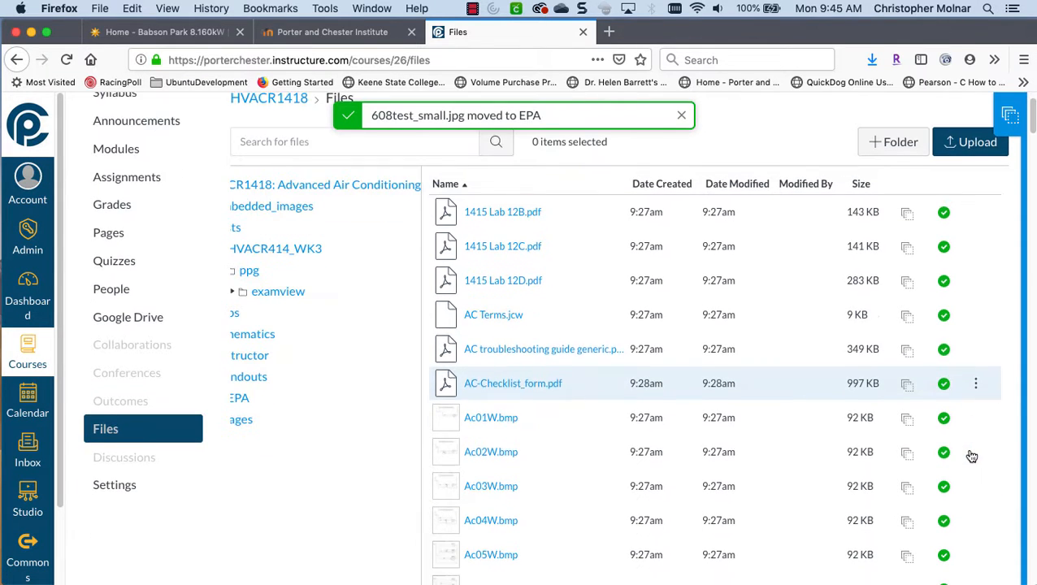
pyautogui.scroll(-4, 385, 347)
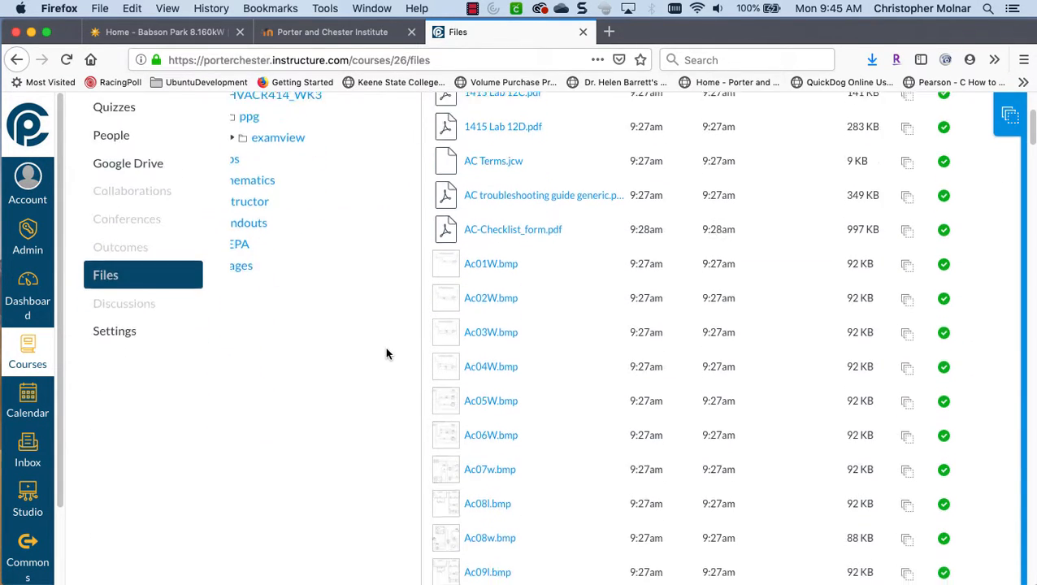
pyautogui.scroll(2, 386, 352)
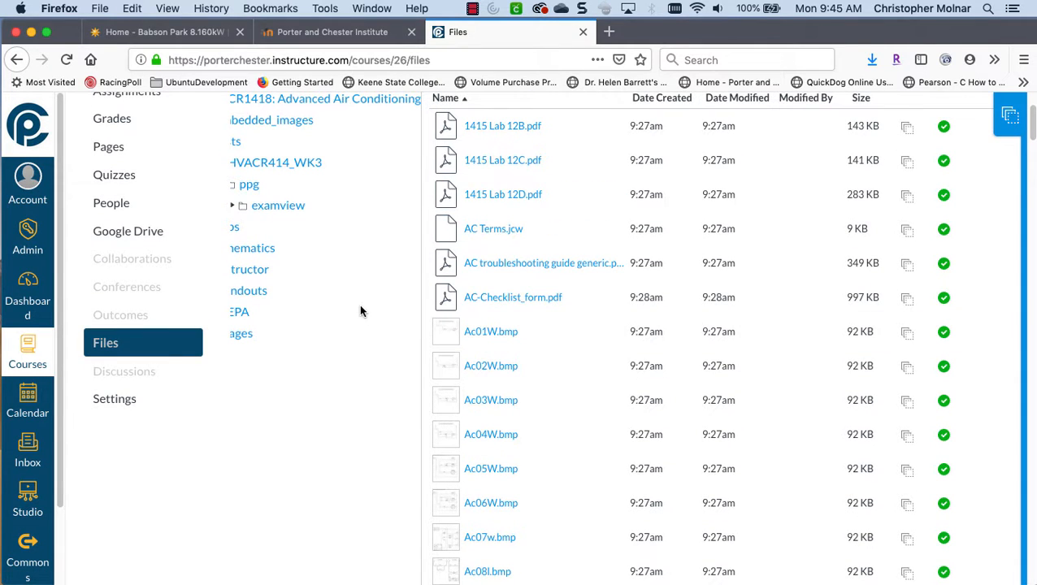
pyautogui.scroll(4, 366, 325)
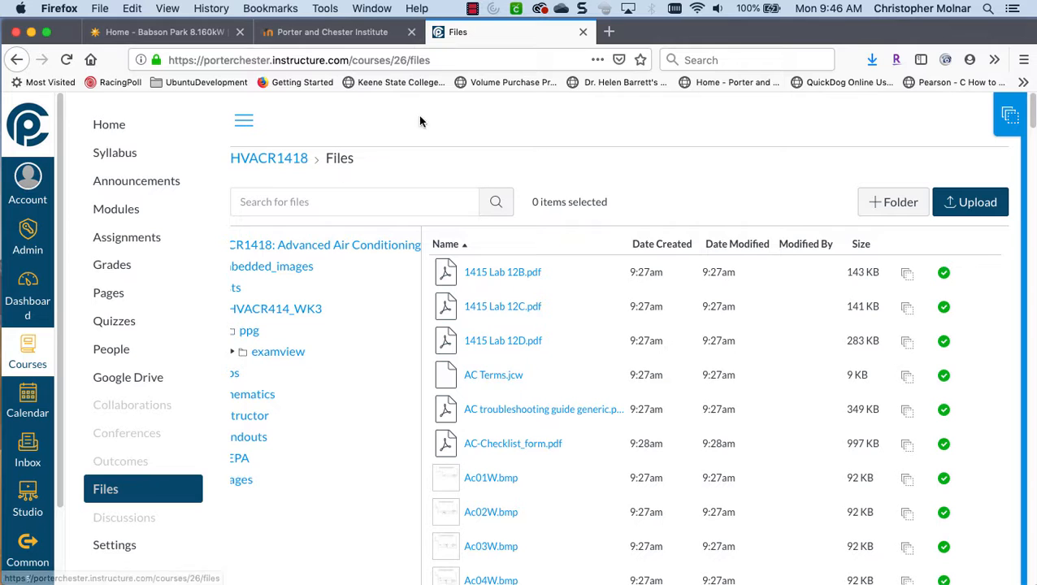
# - Reload the course files page and move 1415 Lab 12B.pdf, 1415 Lab 12C.pdf and 1415 Lab 12D.pdf into the Labs folder
pyautogui.rightClick(437, 161)
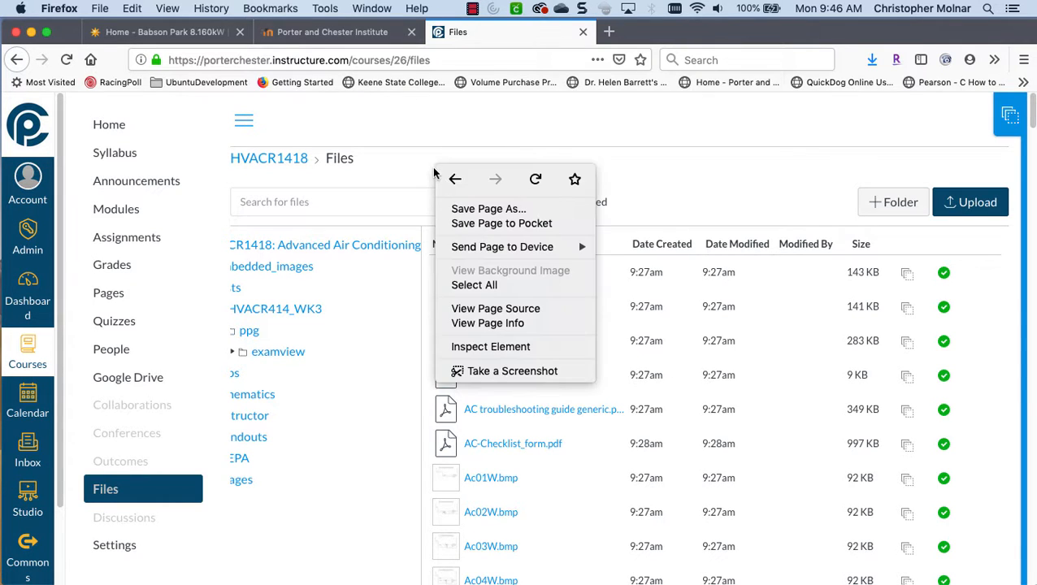
pyautogui.click(536, 180)
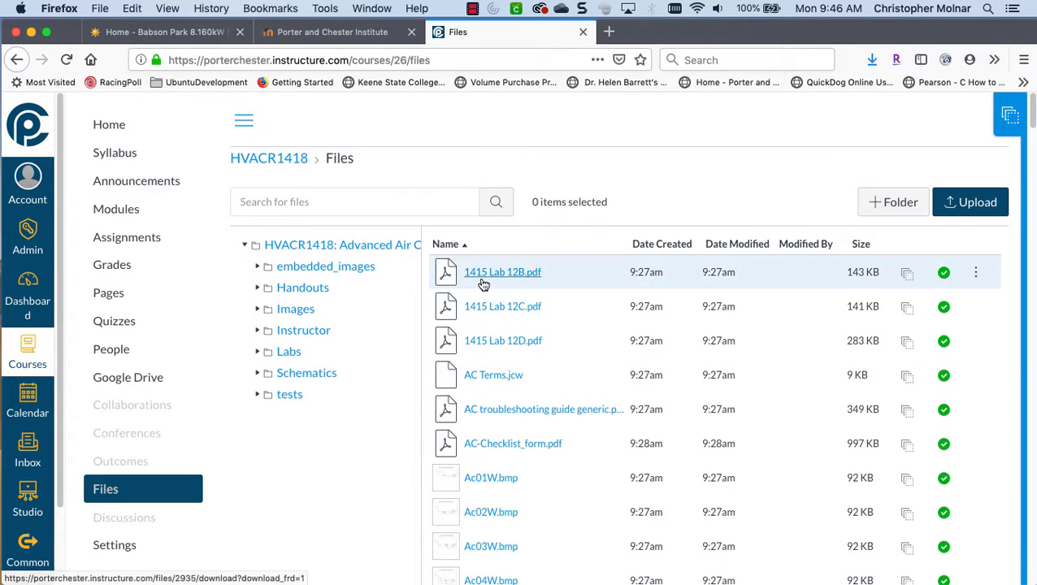
pyautogui.moveTo(506, 278); pyautogui.dragTo(336, 354)
pyautogui.moveTo(502, 307); pyautogui.dragTo(344, 353)
pyautogui.moveTo(504, 274); pyautogui.dragTo(363, 350)
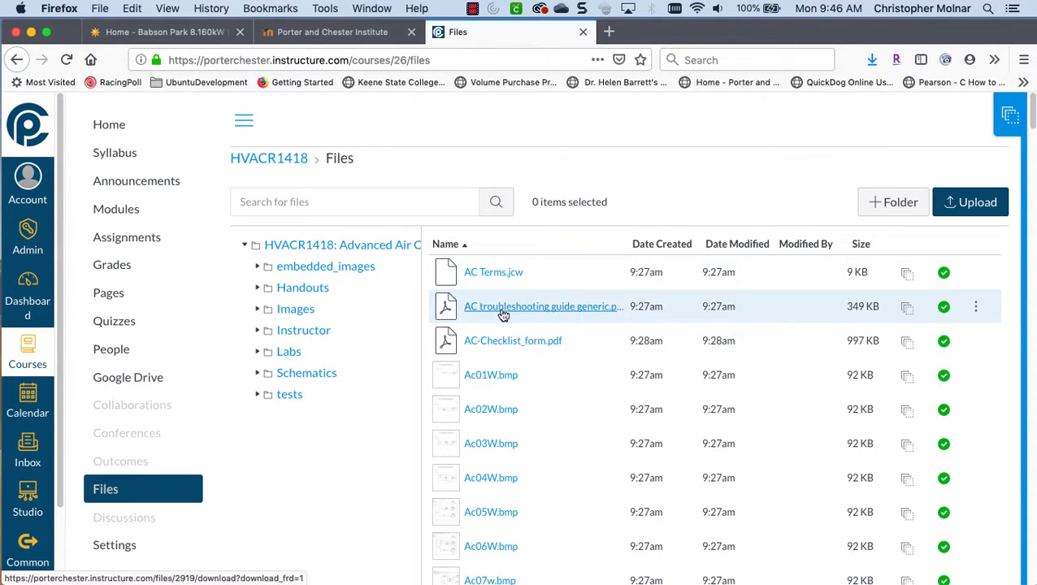
# - Move AC troubleshooting guide generic.pdf and AC-Checklist_form.pdf from the root files into the Handouts folder
pyautogui.moveTo(505, 311); pyautogui.dragTo(339, 291)
pyautogui.moveTo(486, 312); pyautogui.dragTo(370, 288)
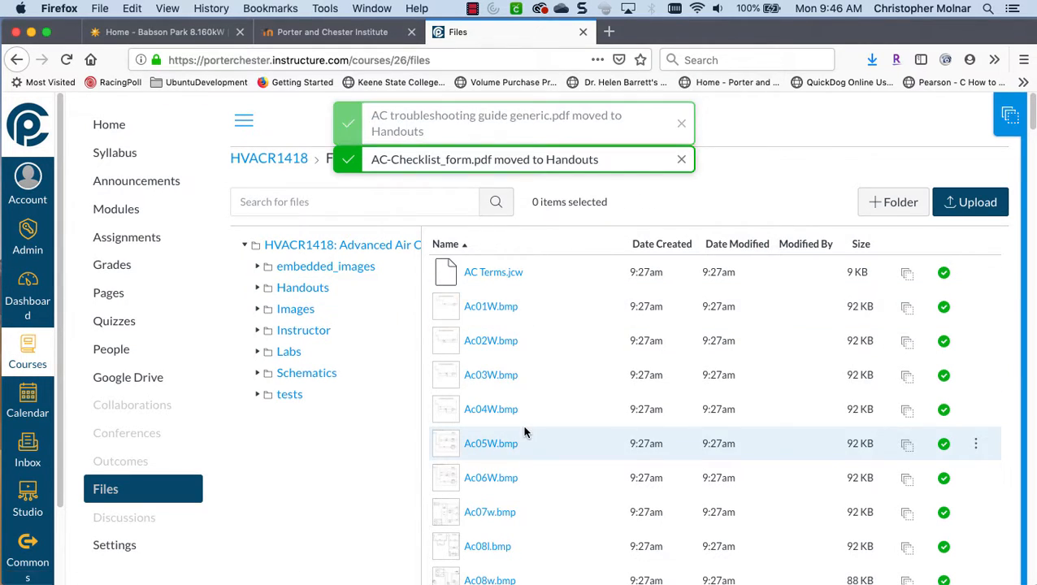
pyautogui.scroll(-3, 525, 431)
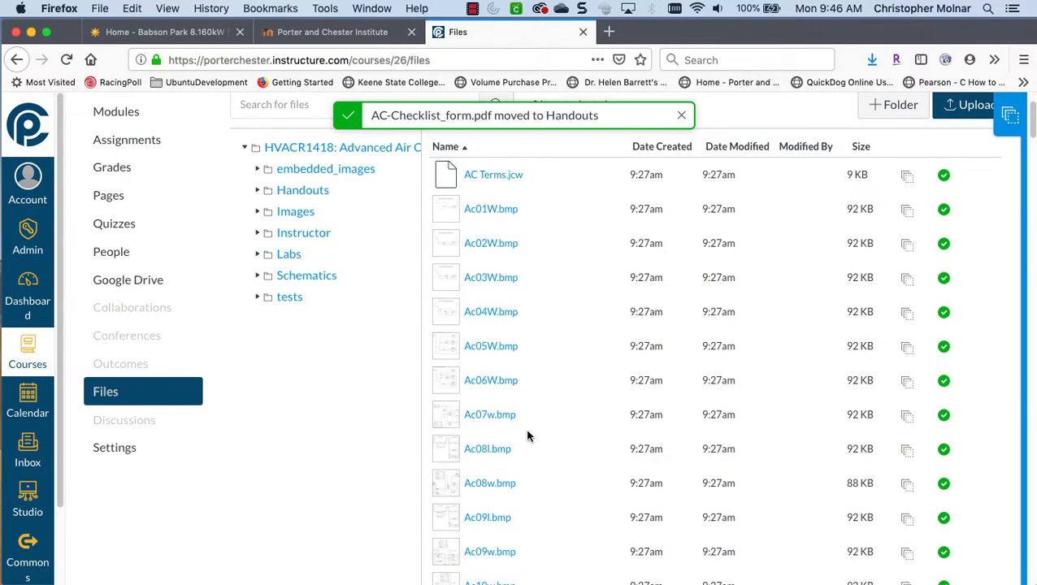
pyautogui.scroll(-5, 527, 438)
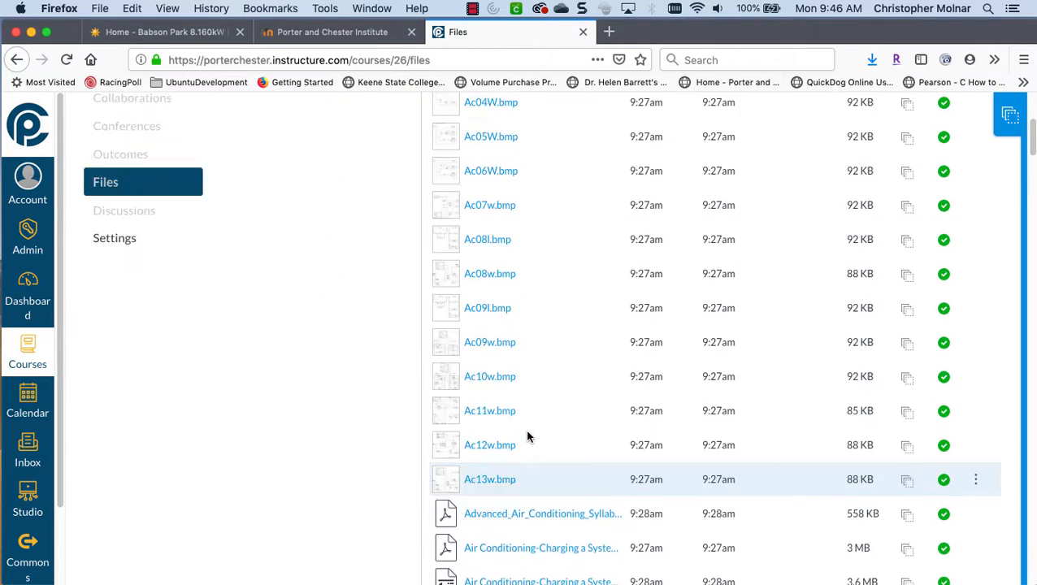
pyautogui.scroll(2, 527, 437)
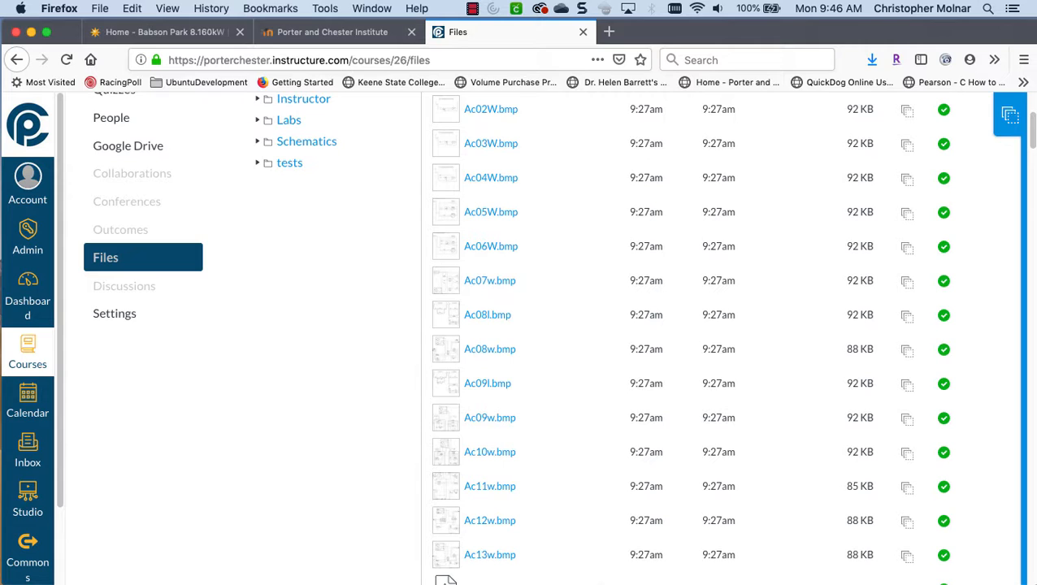
pyautogui.press('super+alt+2')
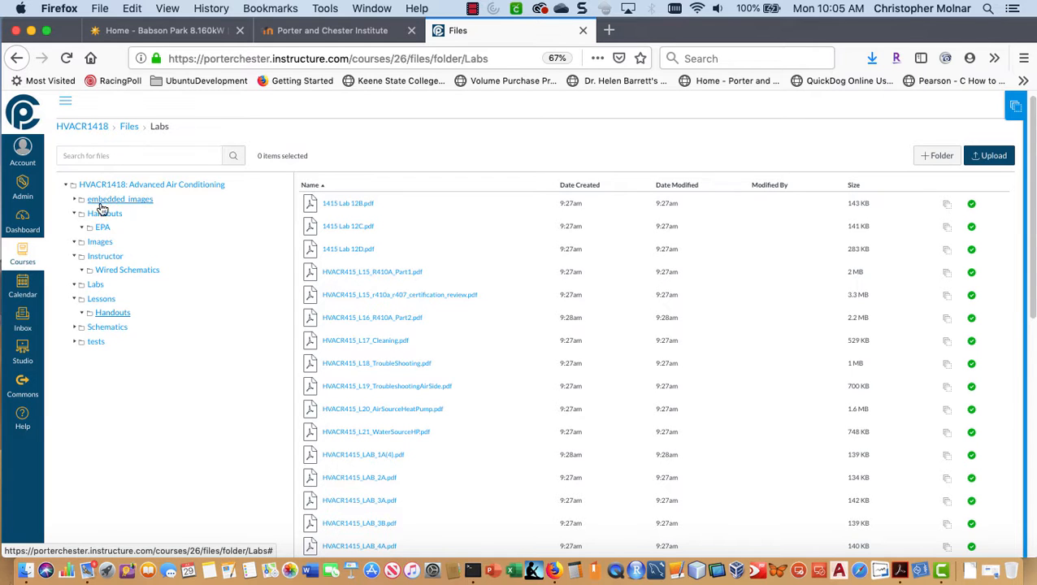
# - Review how files are organized in the Labs, Lessons/Handouts, Schematics and root-level Handouts folders
pyautogui.click(96, 286)
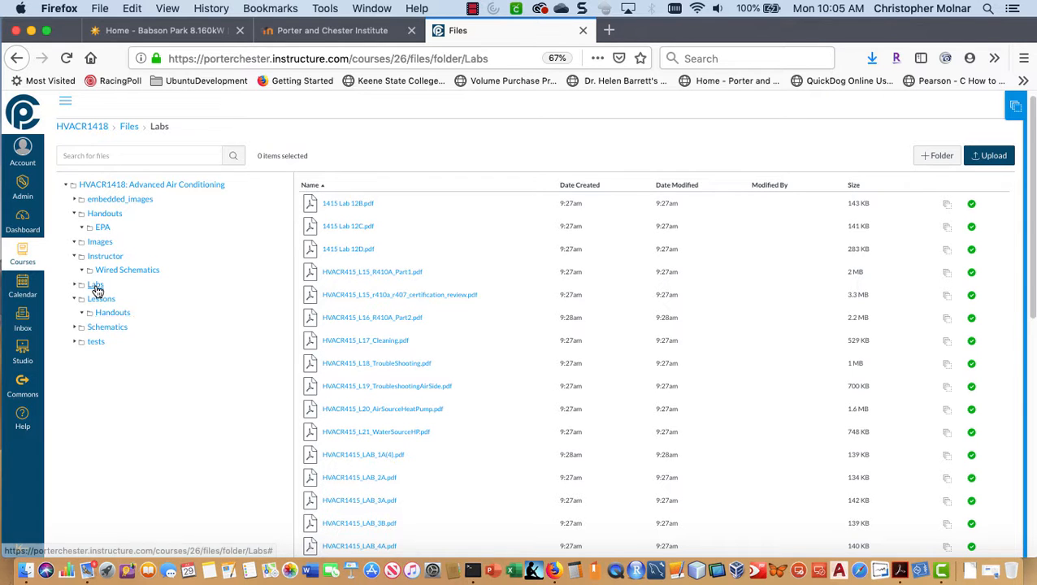
pyautogui.scroll(-5, 662, 435)
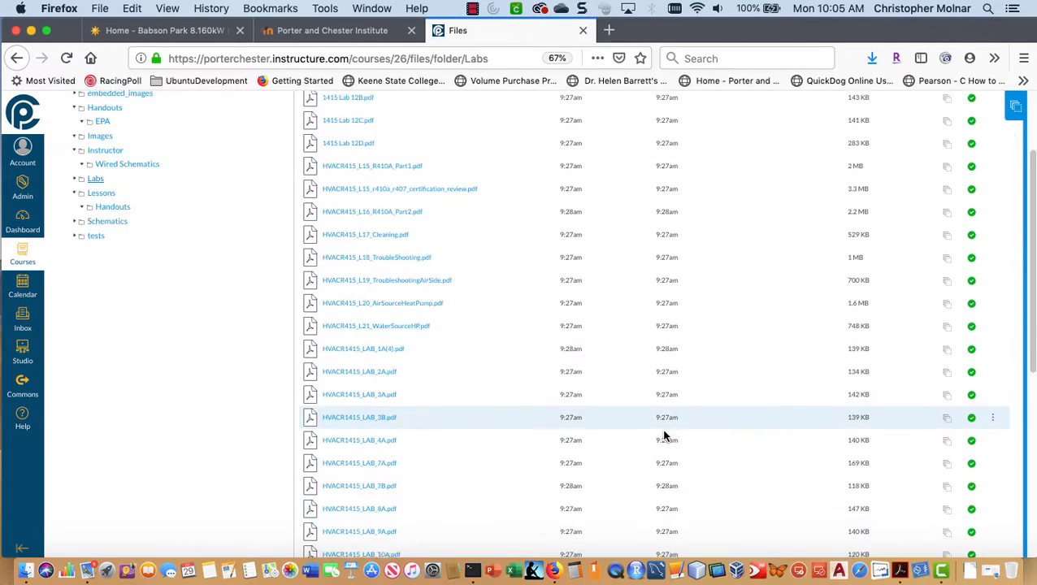
pyautogui.scroll(2, 618, 412)
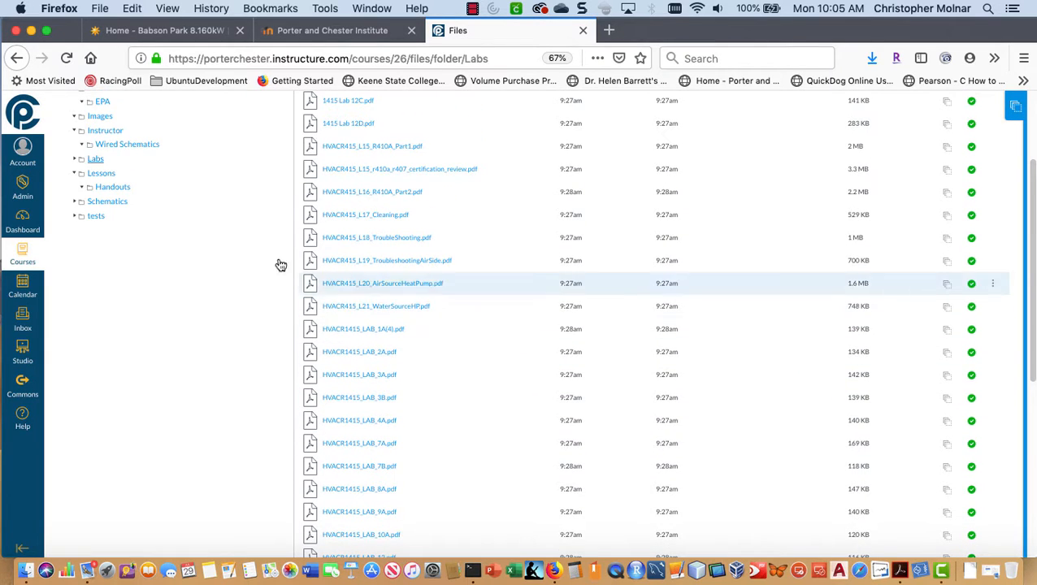
pyautogui.click(113, 188)
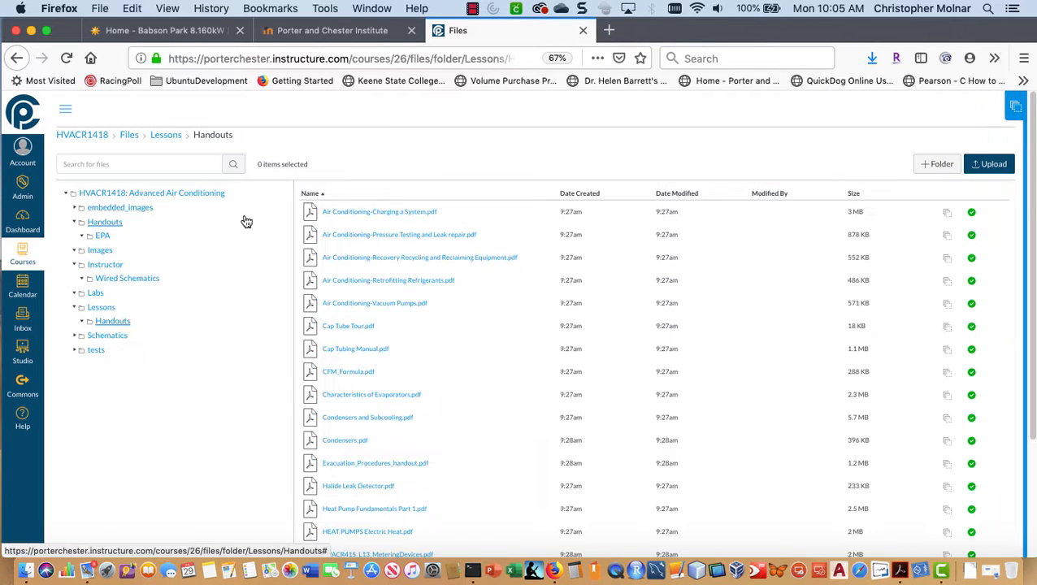
pyautogui.scroll(-2, 434, 345)
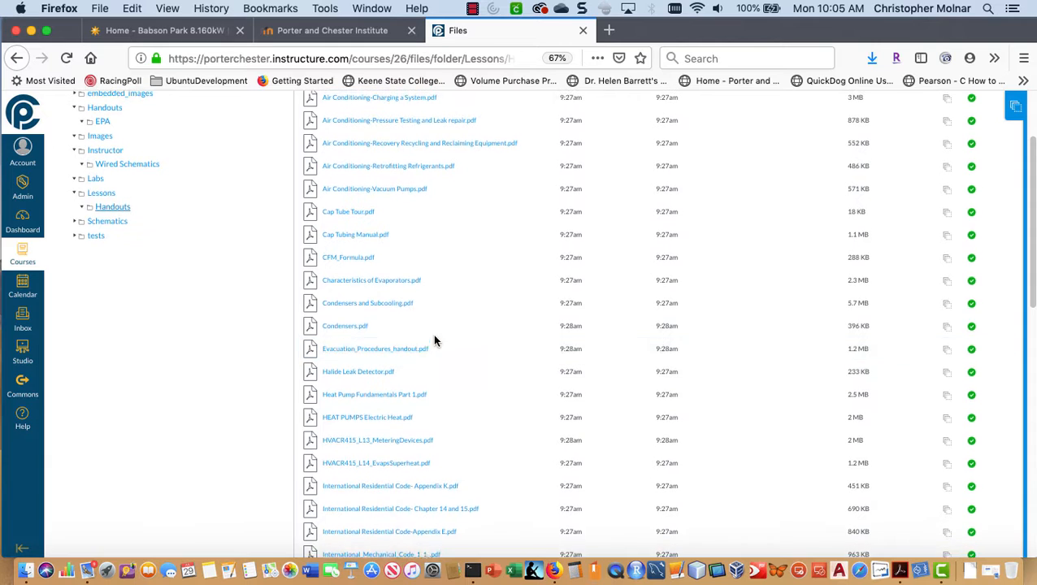
pyautogui.click(109, 228)
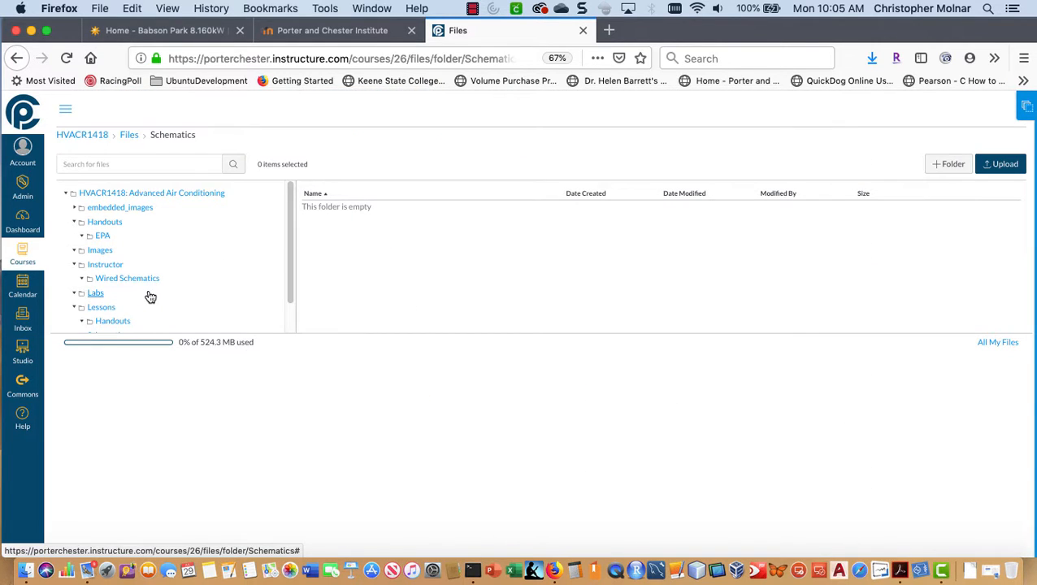
pyautogui.scroll(-1, 150, 296)
pyautogui.scroll(1, 148, 294)
pyautogui.click(100, 225)
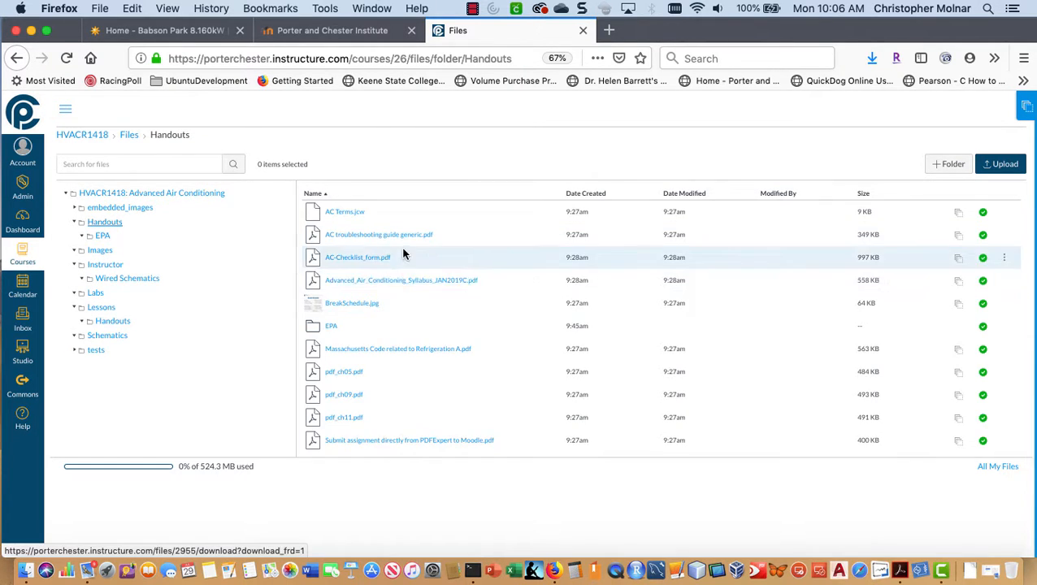
# - Move Air Conditioning-Evacuating a system.pdf from the Lessons folder into its Handouts subfolder, and return to the course's root files
pyautogui.click(113, 313)
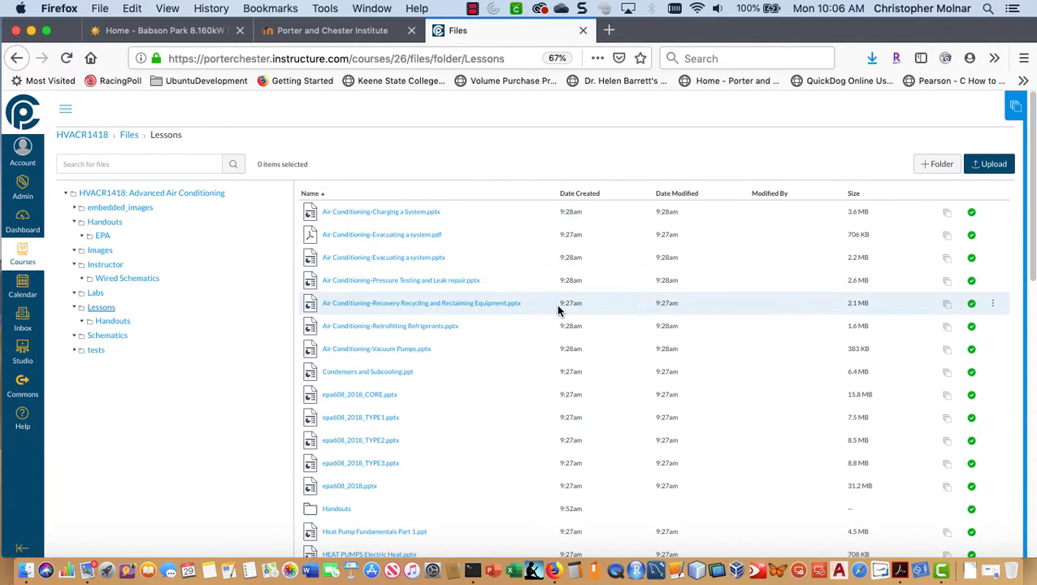
pyautogui.scroll(-2, 558, 309)
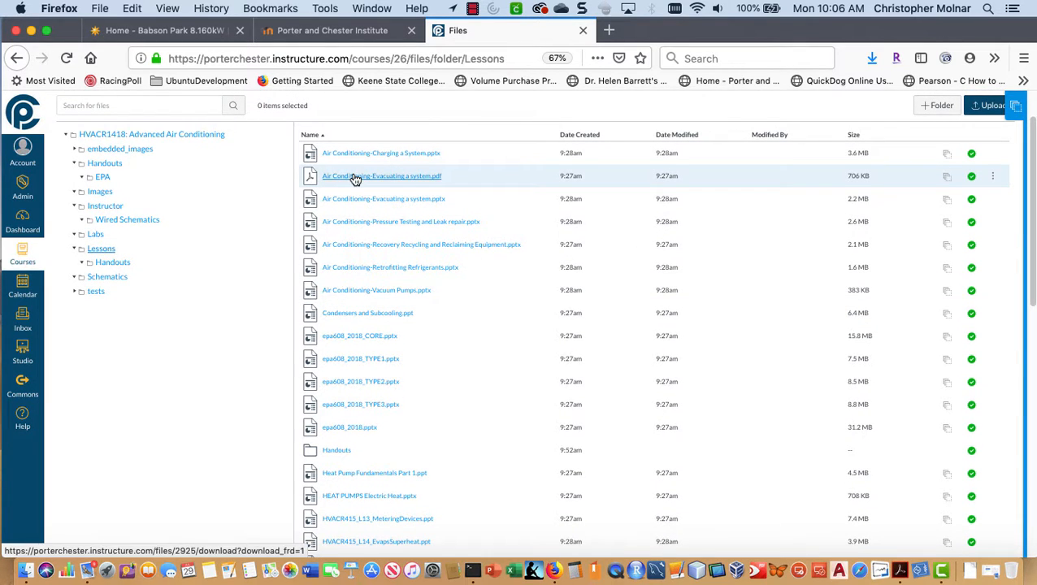
pyautogui.moveTo(355, 179); pyautogui.dragTo(257, 277)
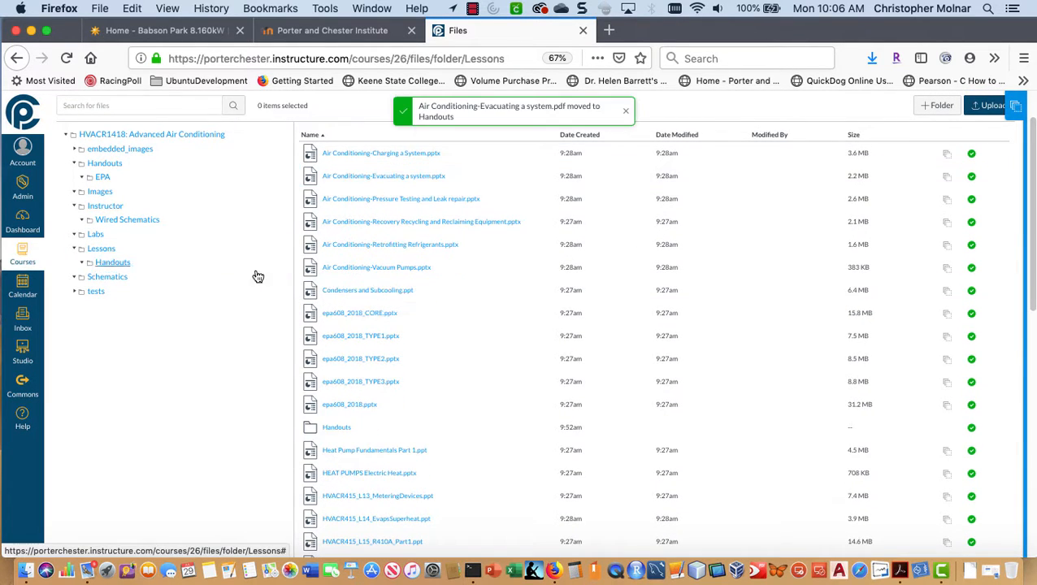
pyautogui.scroll(-1, 515, 314)
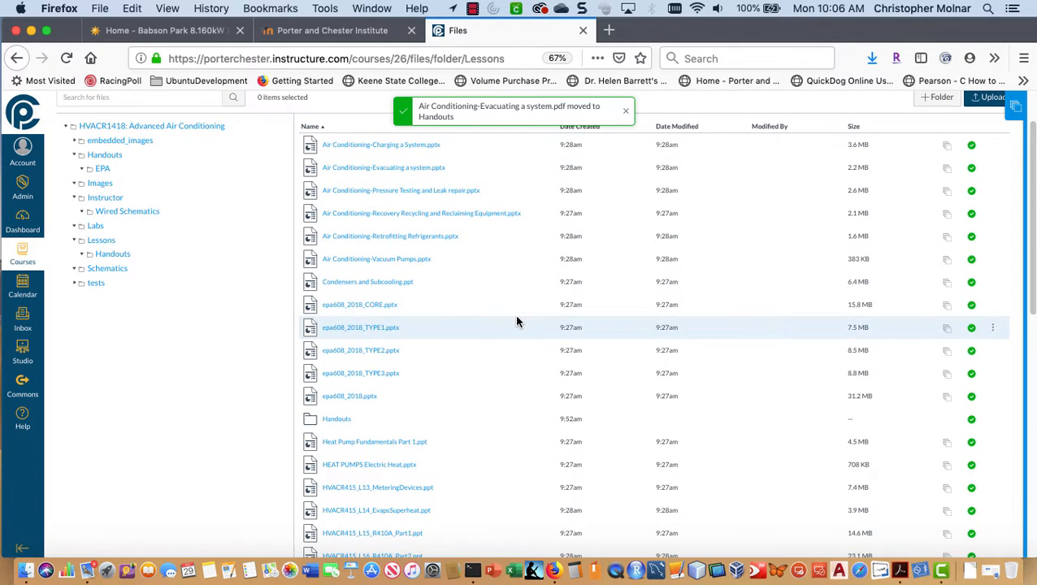
pyautogui.scroll(2, 177, 182)
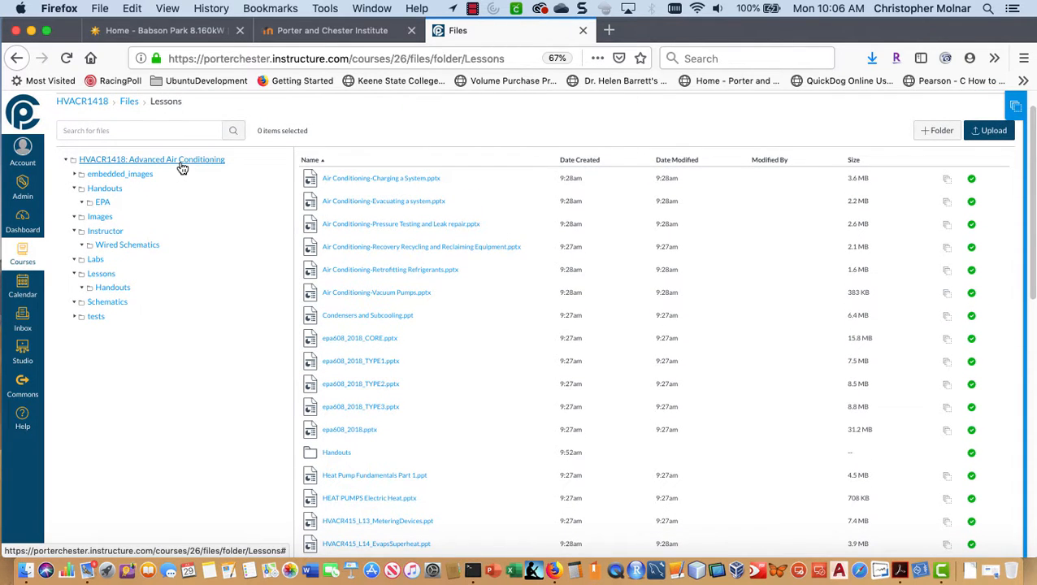
pyautogui.click(182, 165)
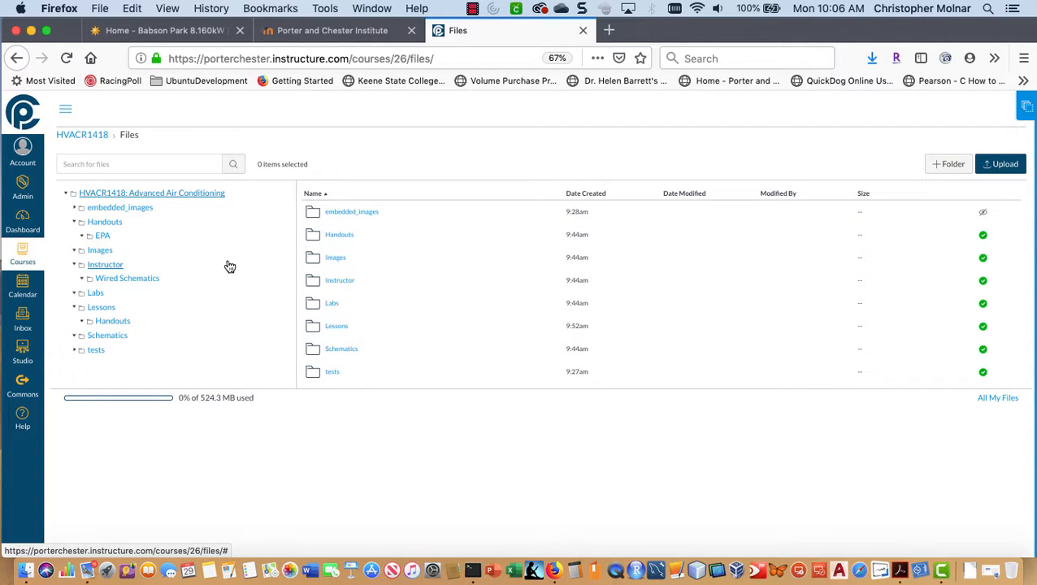
# - Open the HVACR1418 course home page and collapse the modules from Course Overview through Service Valves and Service Valve Positions
pyautogui.click(77, 137)
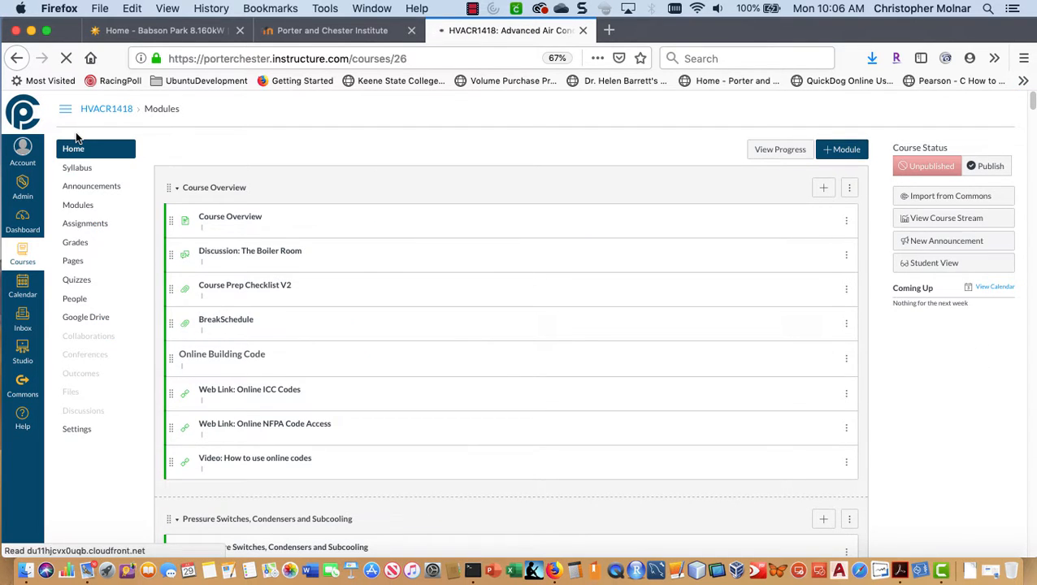
pyautogui.click(178, 189)
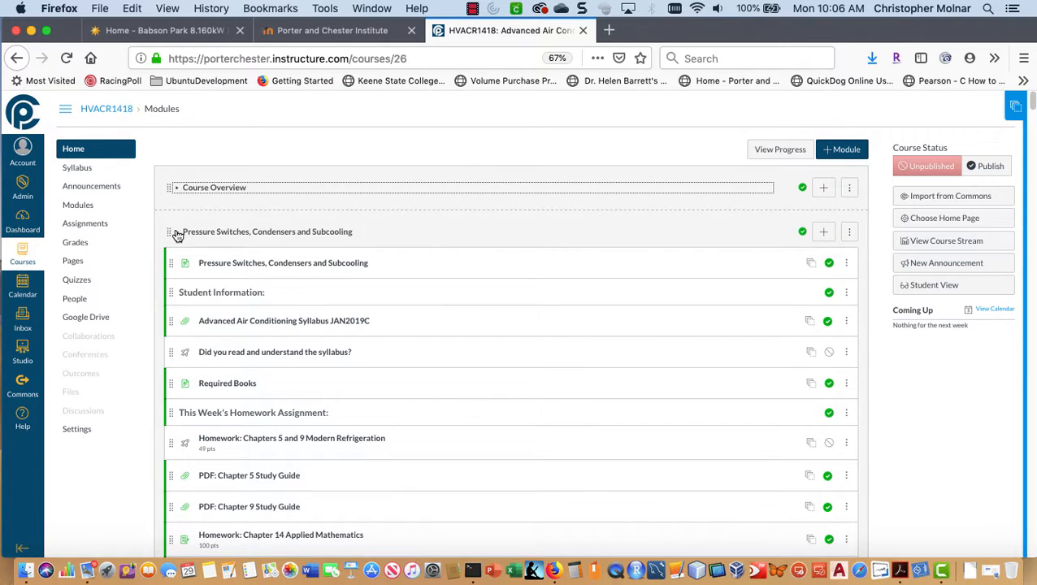
pyautogui.click(178, 235)
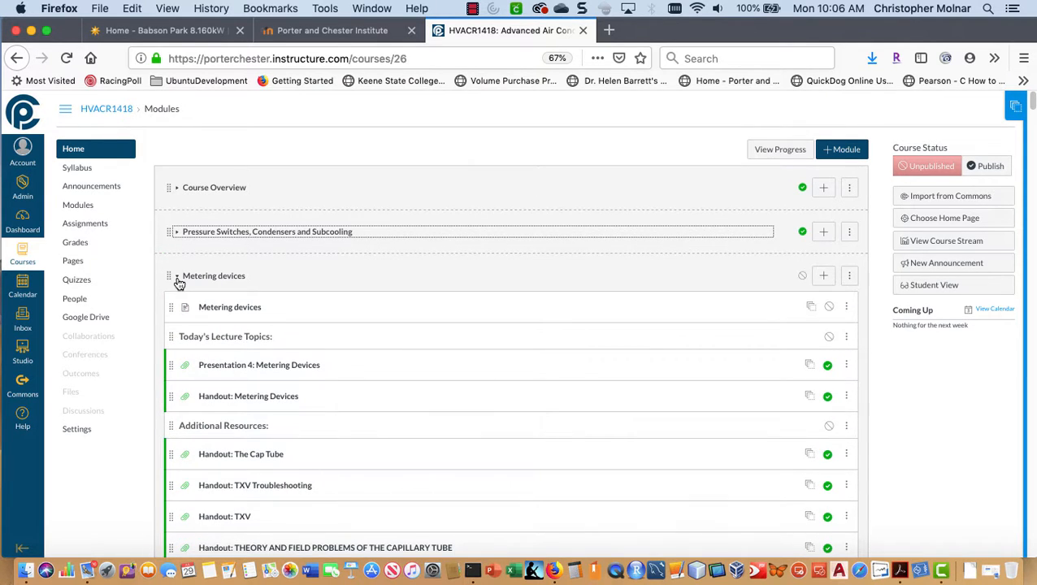
pyautogui.click(178, 279)
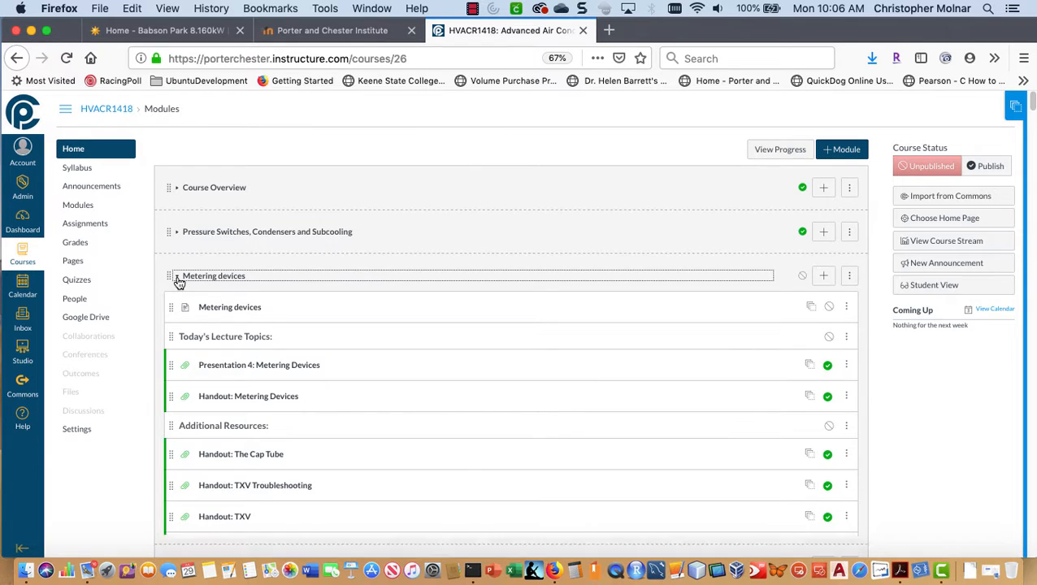
pyautogui.click(176, 323)
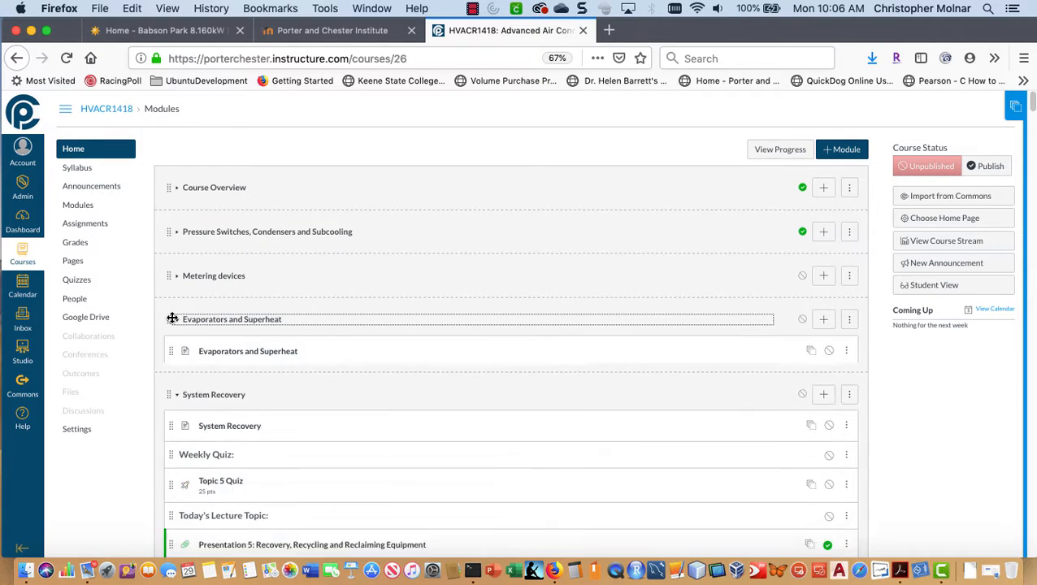
pyautogui.click(180, 366)
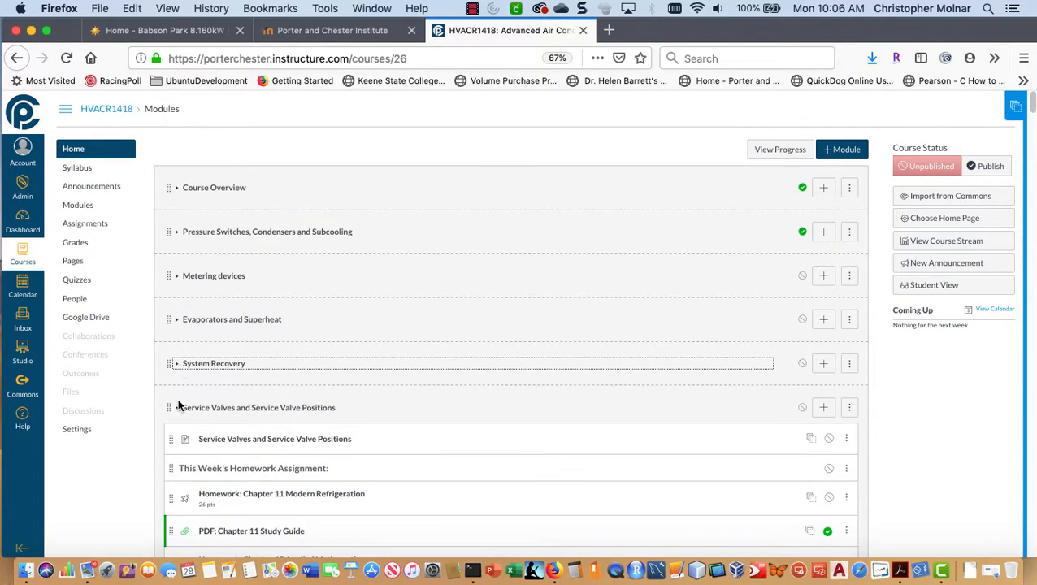
pyautogui.click(181, 415)
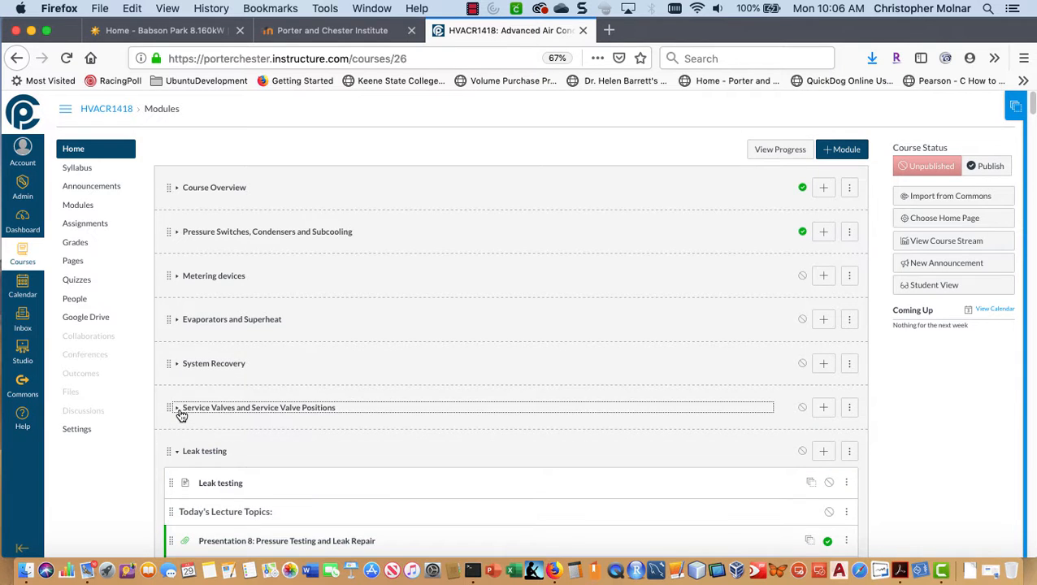
# - Collapse the modules from Leak testing through EPA Type 3 and EPA Certification
pyautogui.scroll(-3, 180, 412)
pyautogui.click(181, 317)
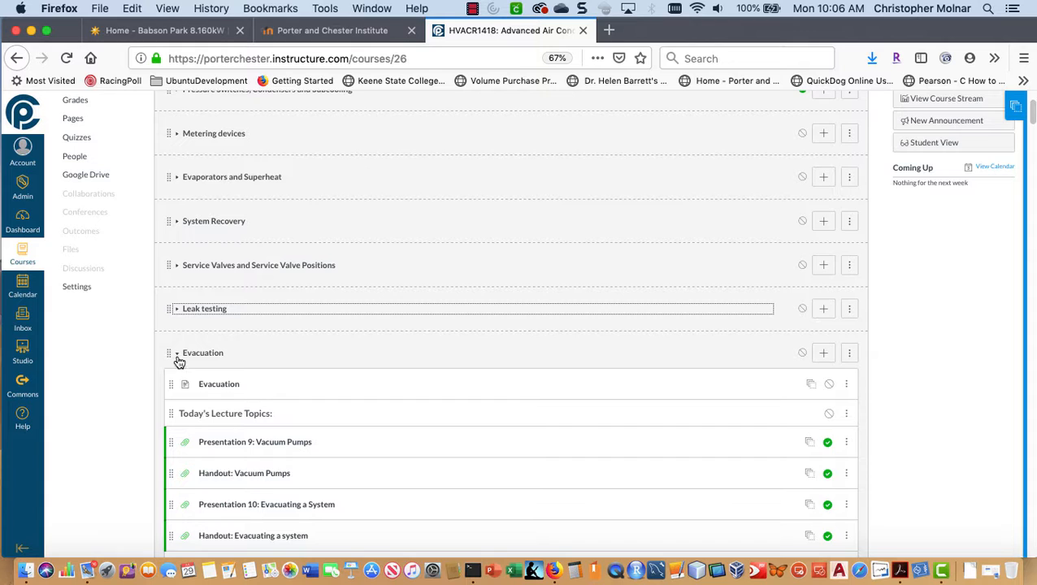
pyautogui.click(179, 358)
pyautogui.scroll(-5, 180, 360)
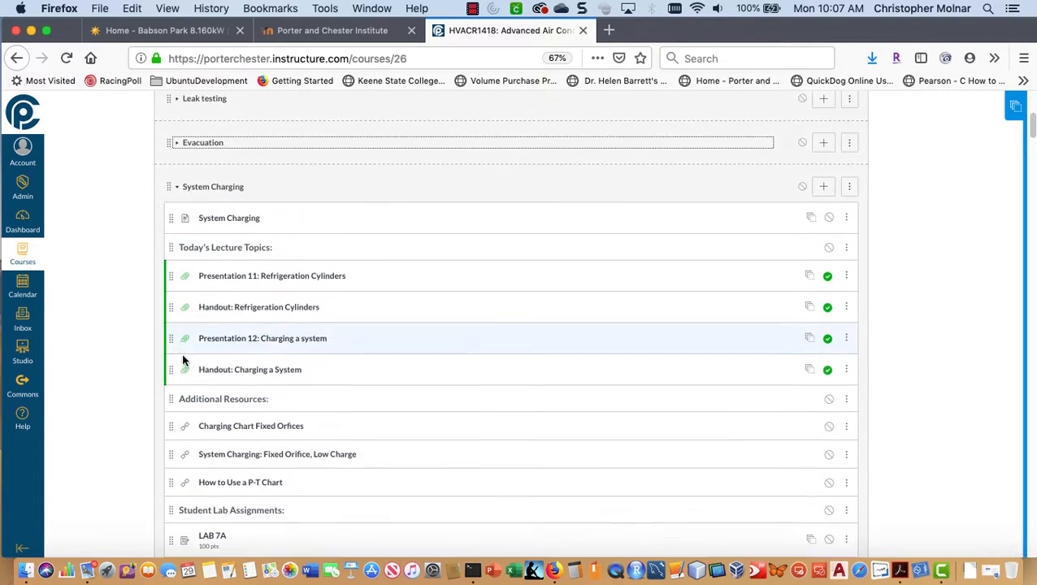
pyautogui.click(180, 179)
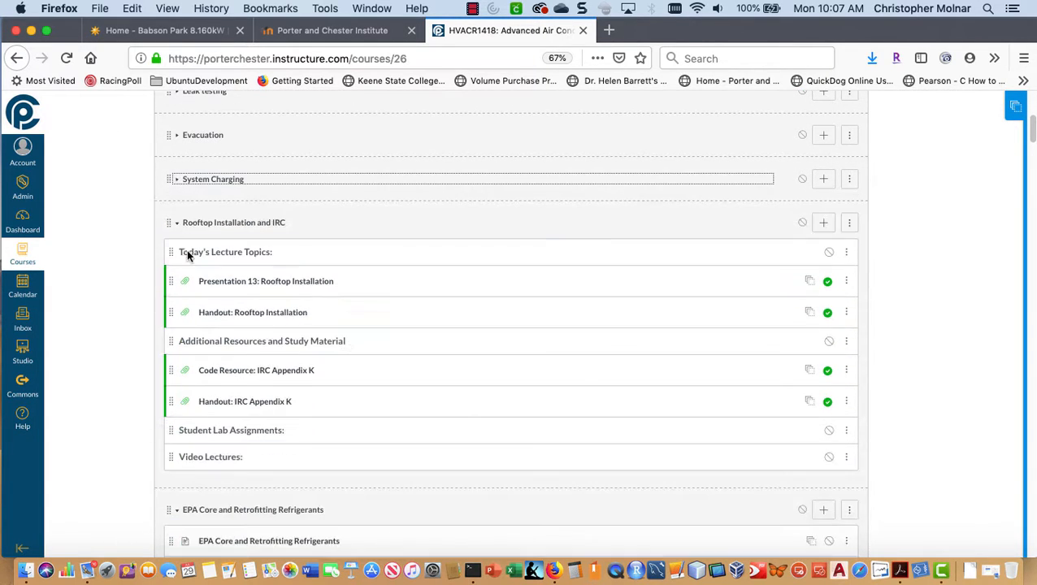
pyautogui.click(178, 224)
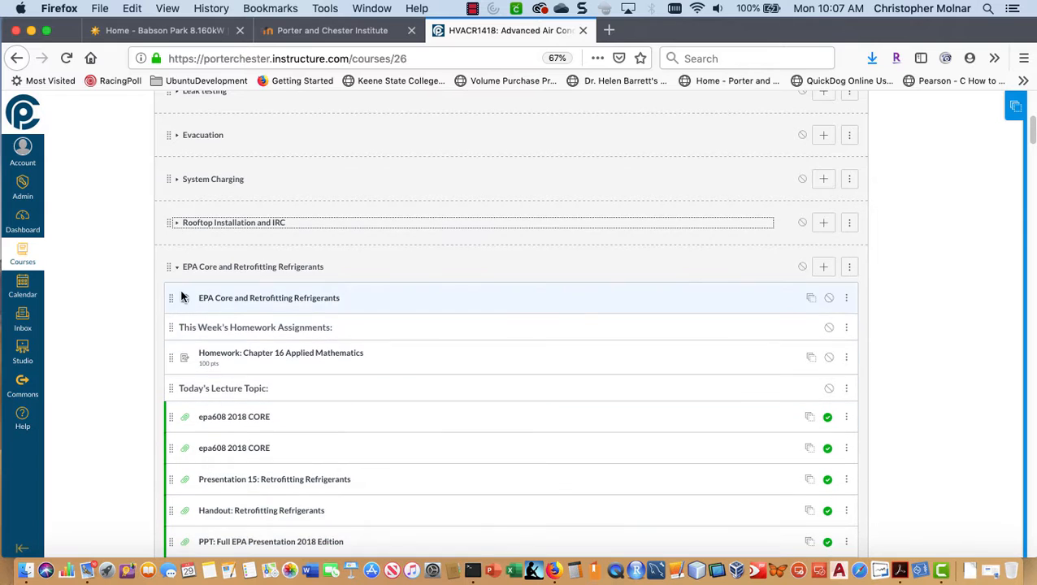
pyautogui.click(178, 269)
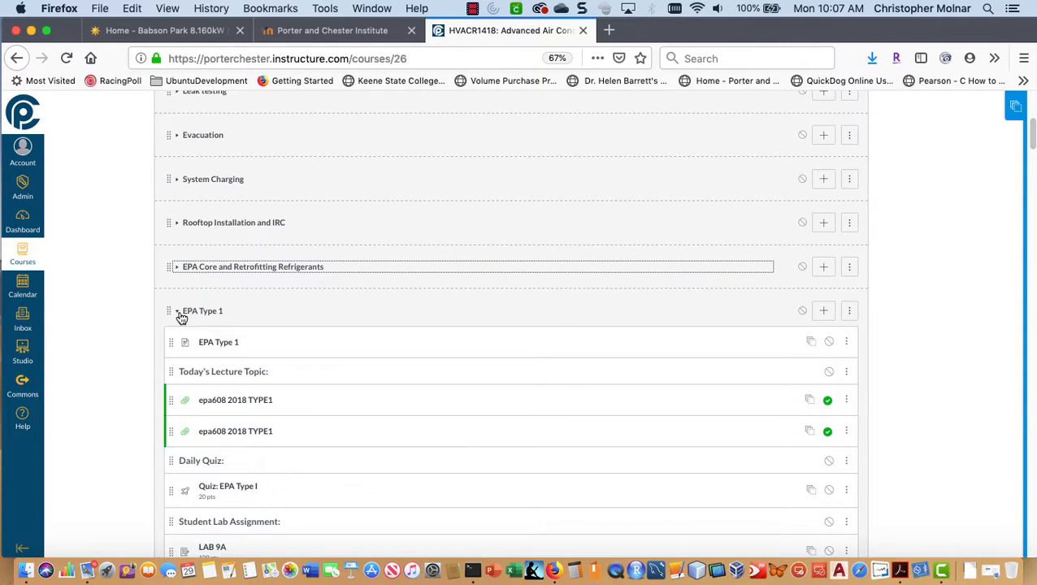
pyautogui.click(180, 314)
pyautogui.click(178, 356)
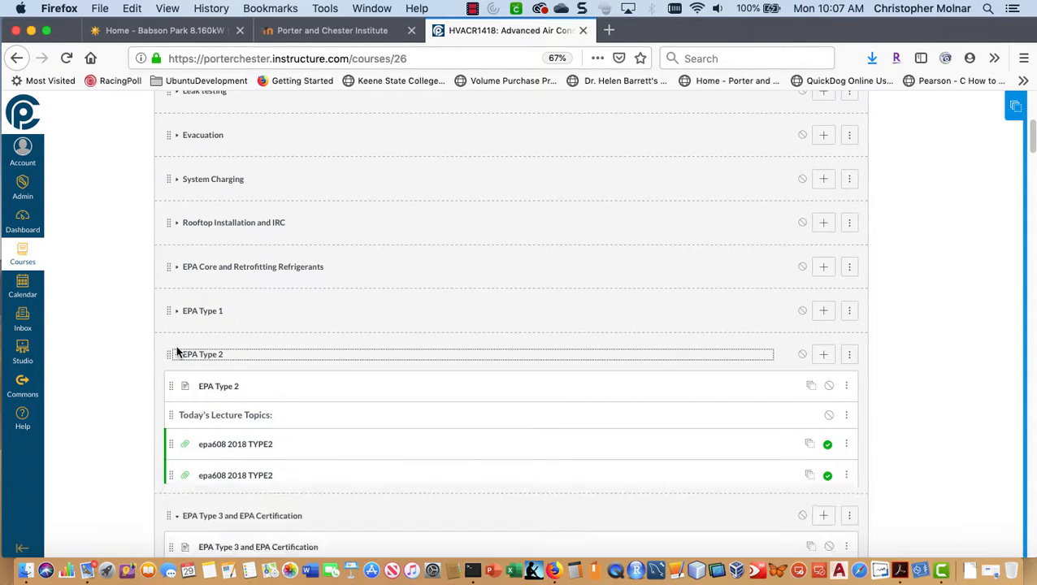
pyautogui.scroll(-1, 177, 358)
pyautogui.click(179, 357)
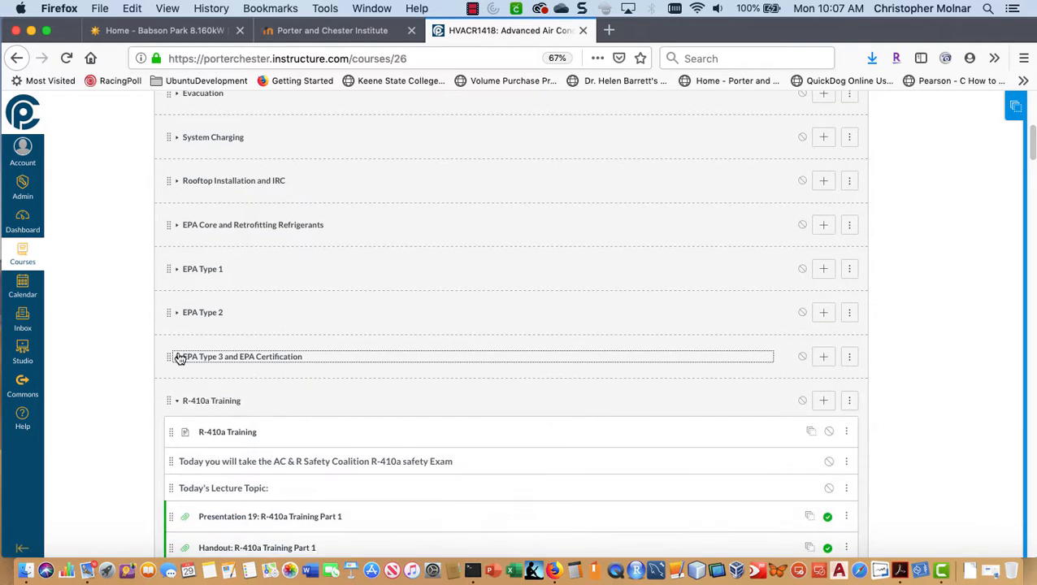
# - Collapse the modules from the first R-410a Training through Troubleshooting, CFM Calculations and IMC
pyautogui.scroll(-1, 178, 354)
pyautogui.click(178, 343)
pyautogui.scroll(-1, 178, 345)
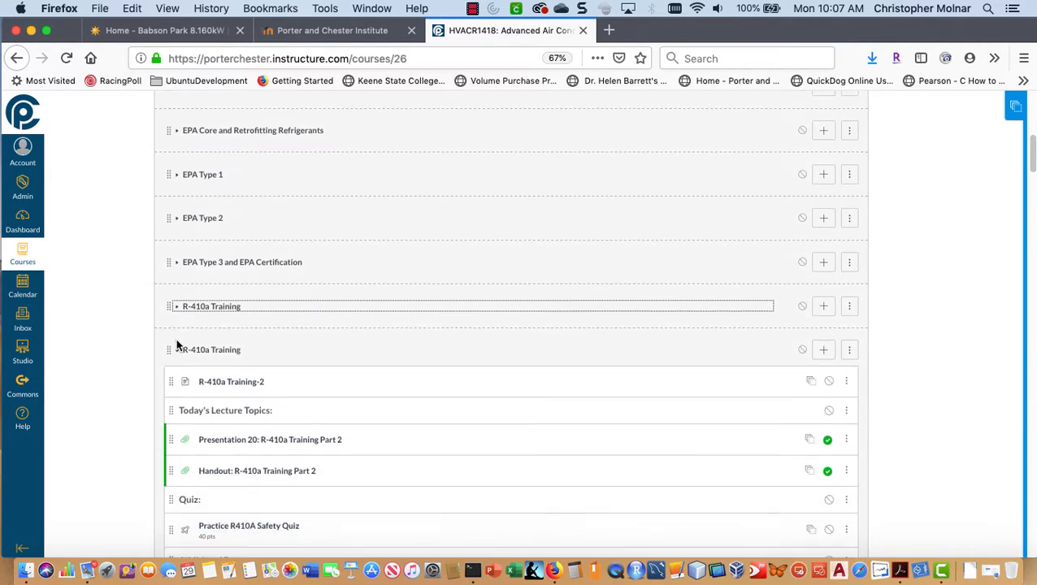
pyautogui.click(179, 335)
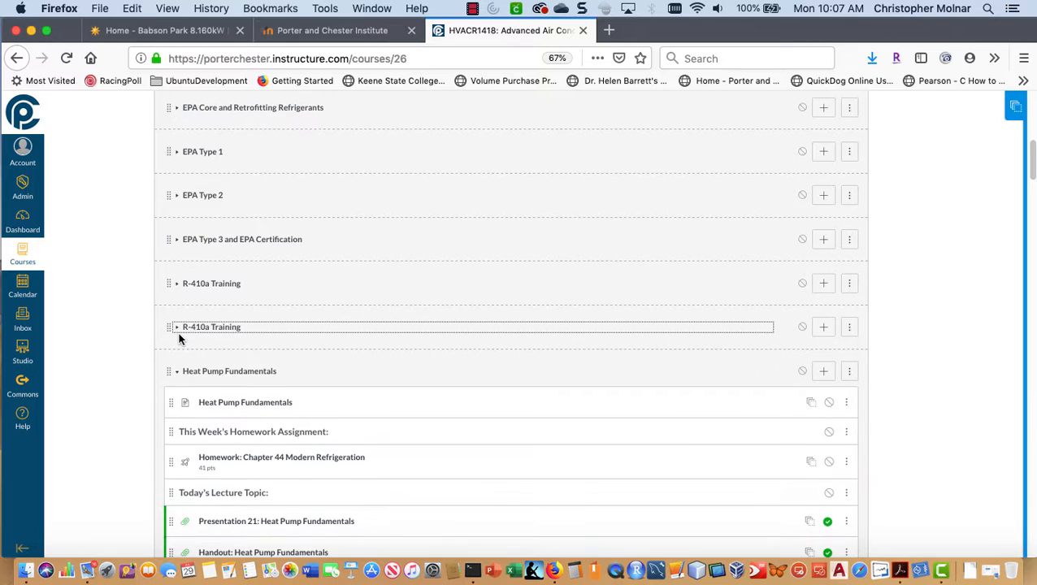
pyautogui.click(179, 366)
pyautogui.scroll(-2, 180, 350)
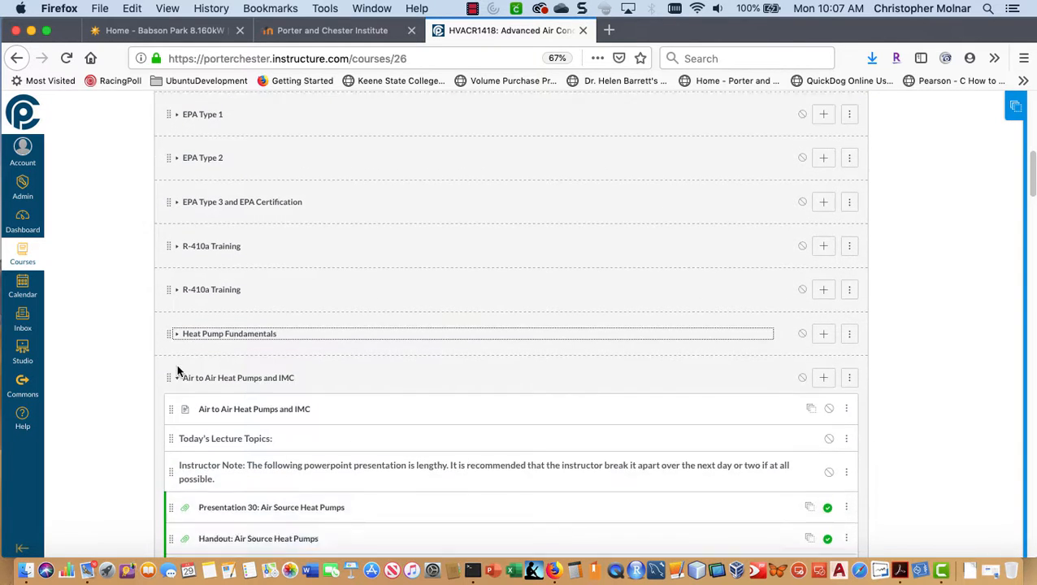
pyautogui.click(180, 336)
pyautogui.click(179, 339)
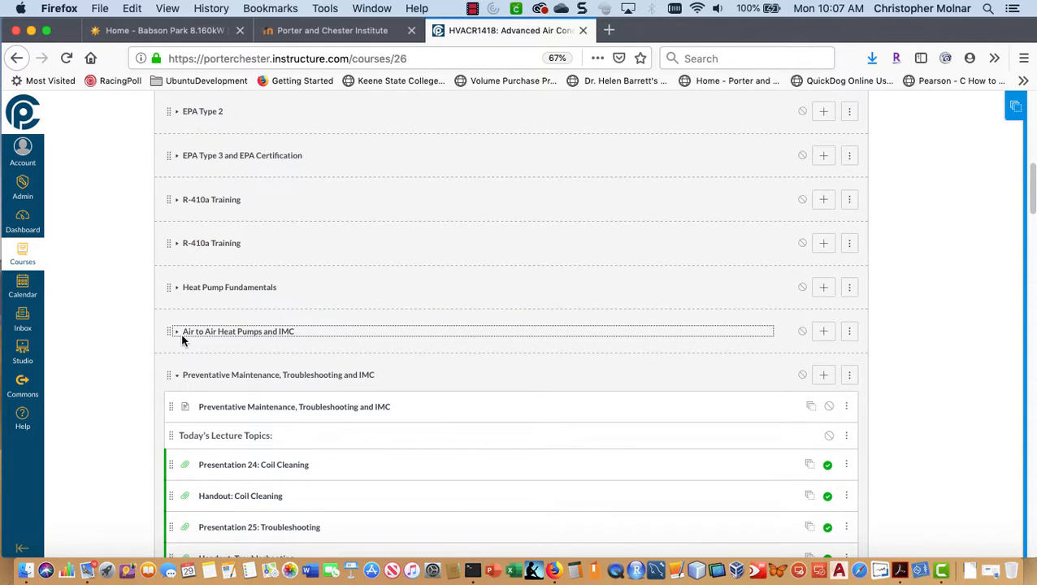
pyautogui.click(179, 376)
pyautogui.scroll(-1, 174, 374)
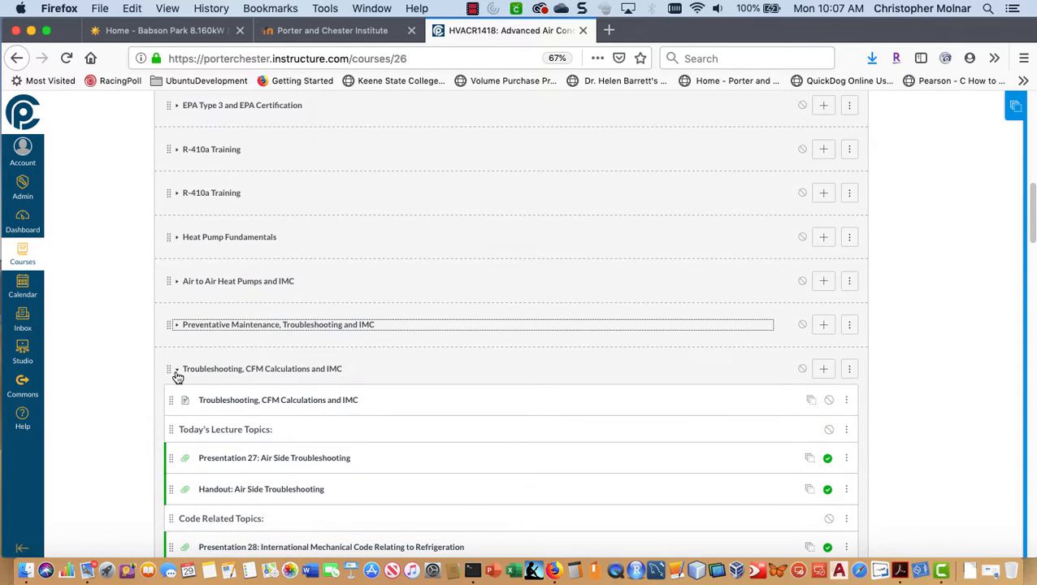
pyautogui.click(178, 370)
# - Collapse the modules from Zone Control and Ductless Mini Split Systems through Instructor Resources
pyautogui.scroll(-5, 144, 354)
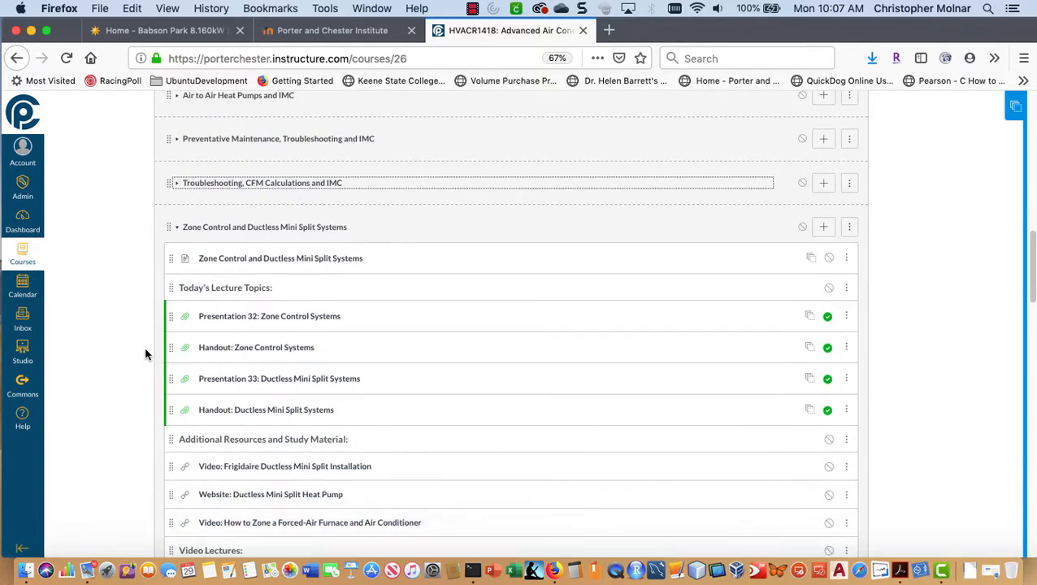
pyautogui.click(179, 192)
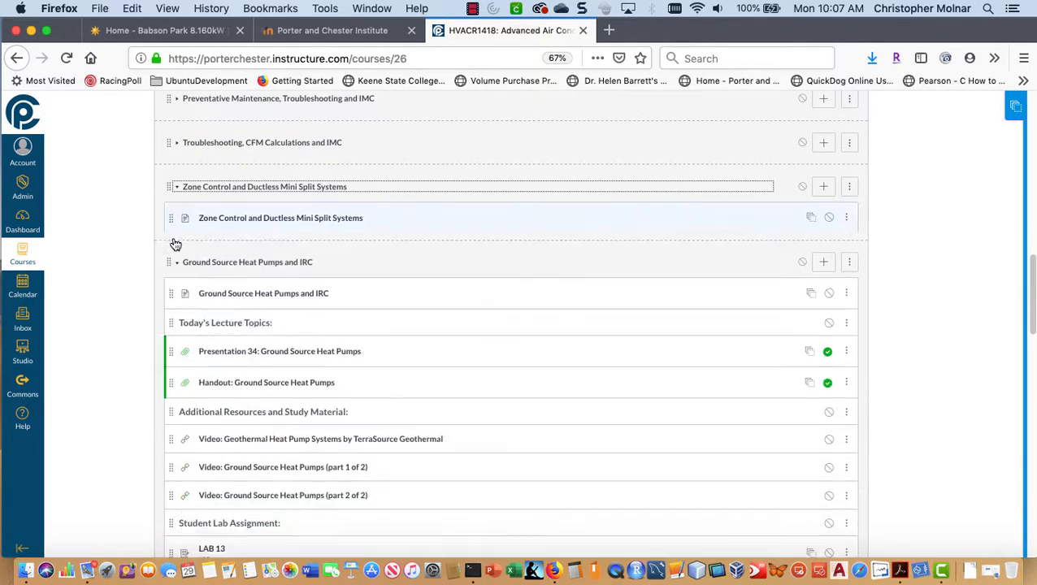
pyautogui.click(179, 233)
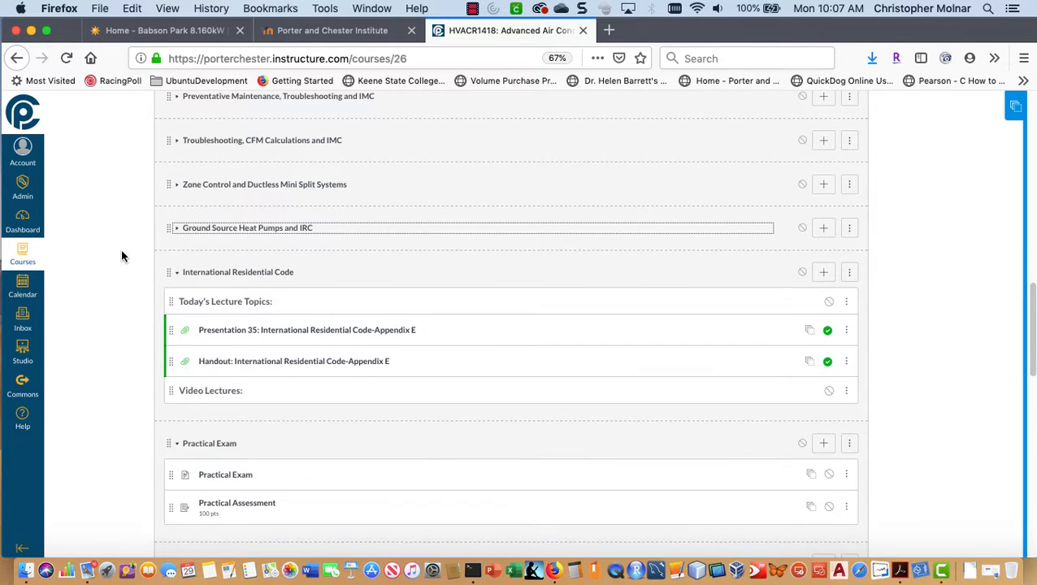
pyautogui.scroll(-1, 122, 254)
pyautogui.click(178, 266)
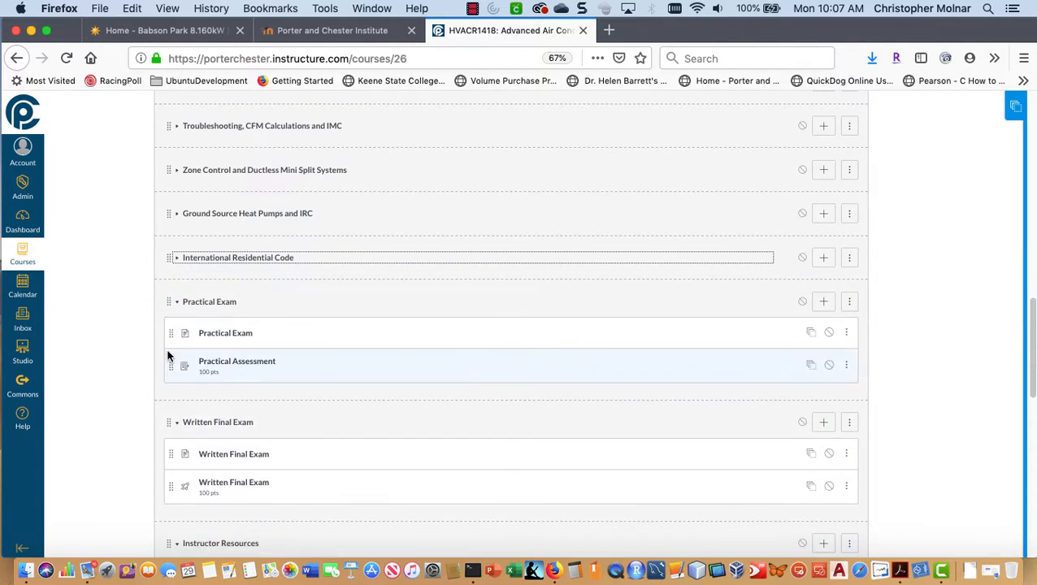
pyautogui.click(176, 303)
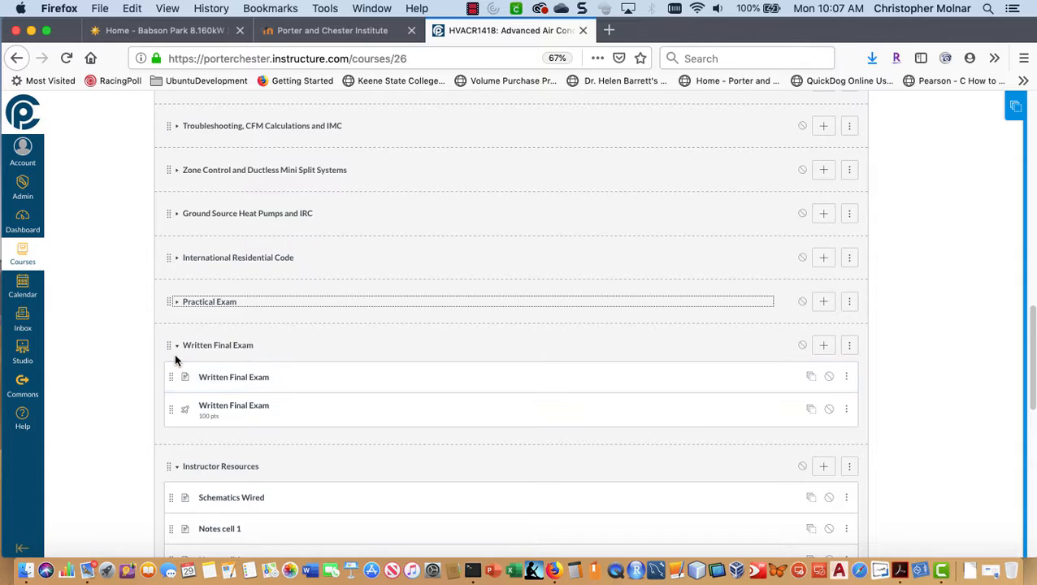
pyautogui.click(177, 347)
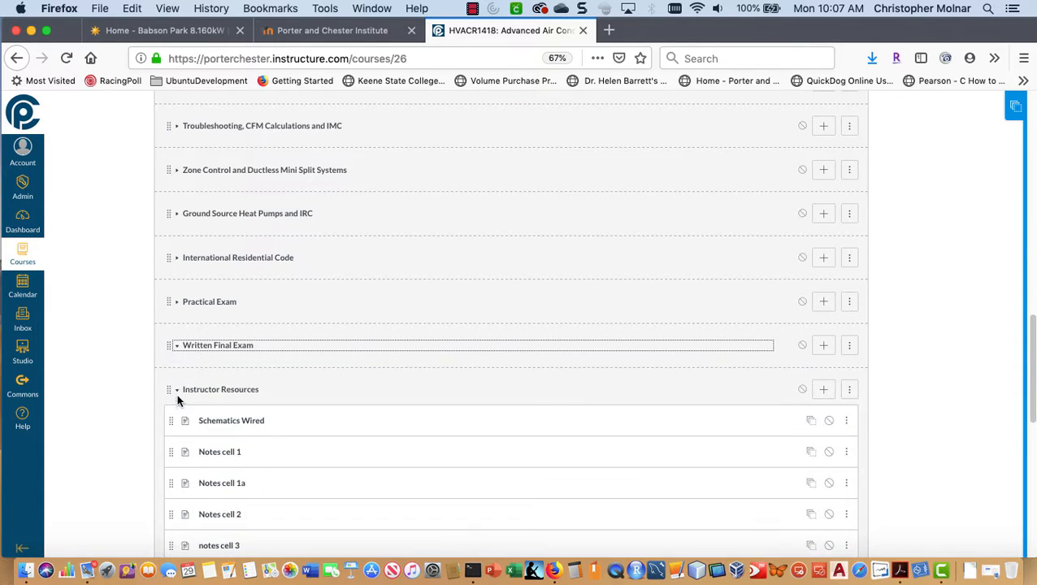
pyautogui.click(177, 391)
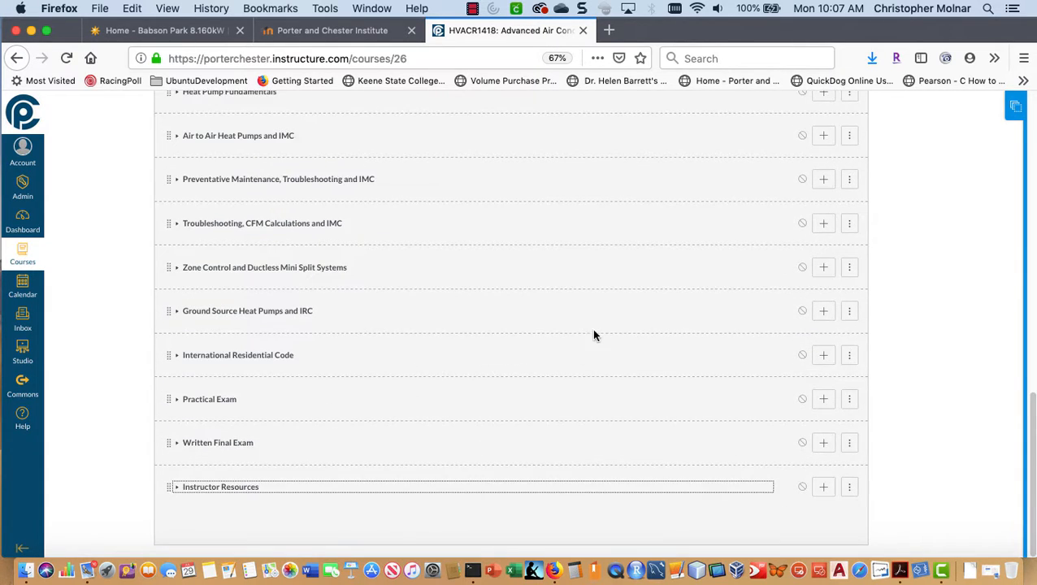
# - Examine the publish status of every module from Course Overview to Instructor Resources
pyautogui.scroll(15, 594, 334)
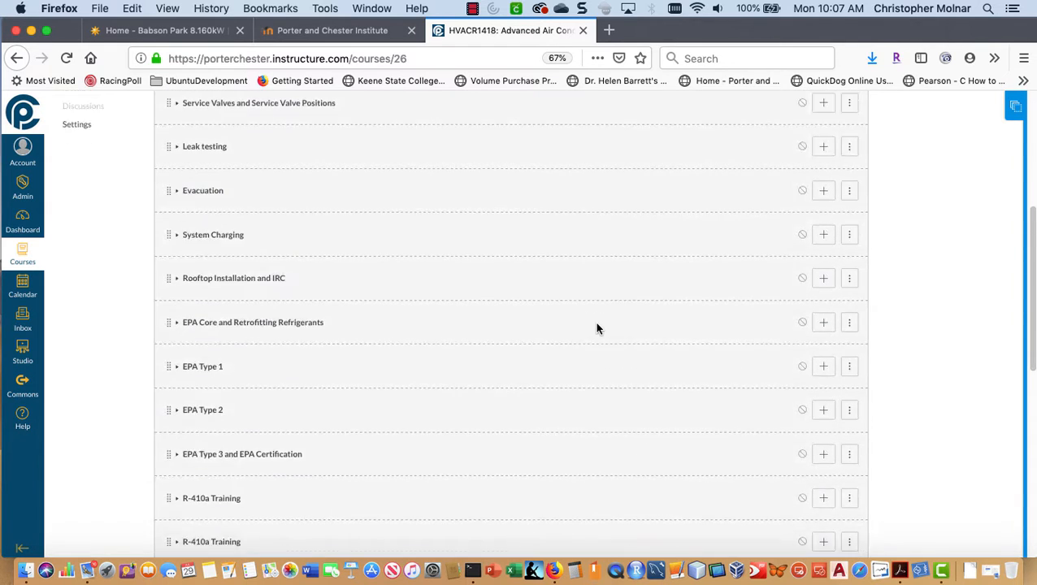
pyautogui.scroll(5, 596, 327)
pyautogui.scroll(3, 741, 114)
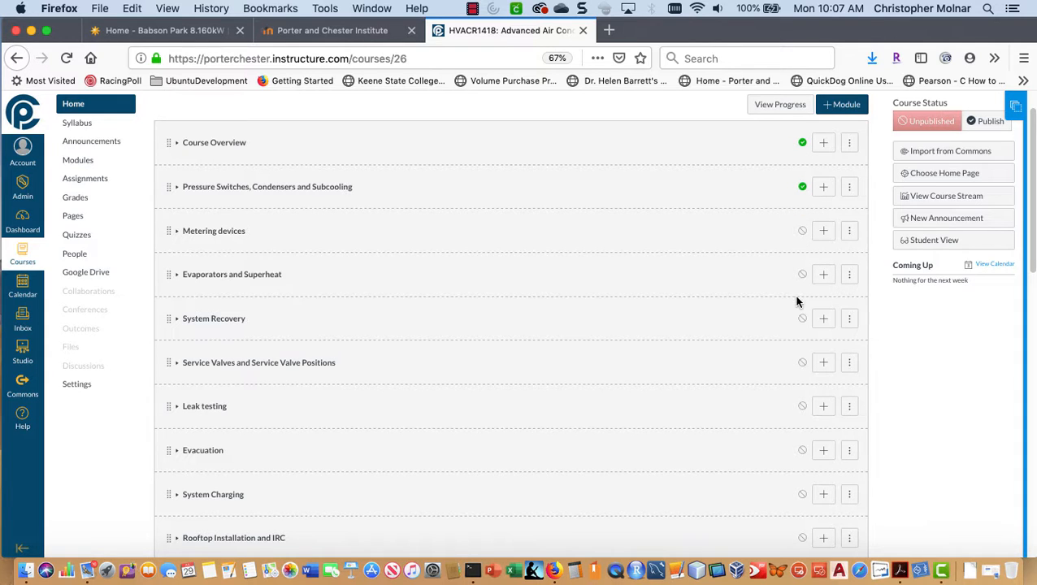
pyautogui.scroll(-10, 797, 301)
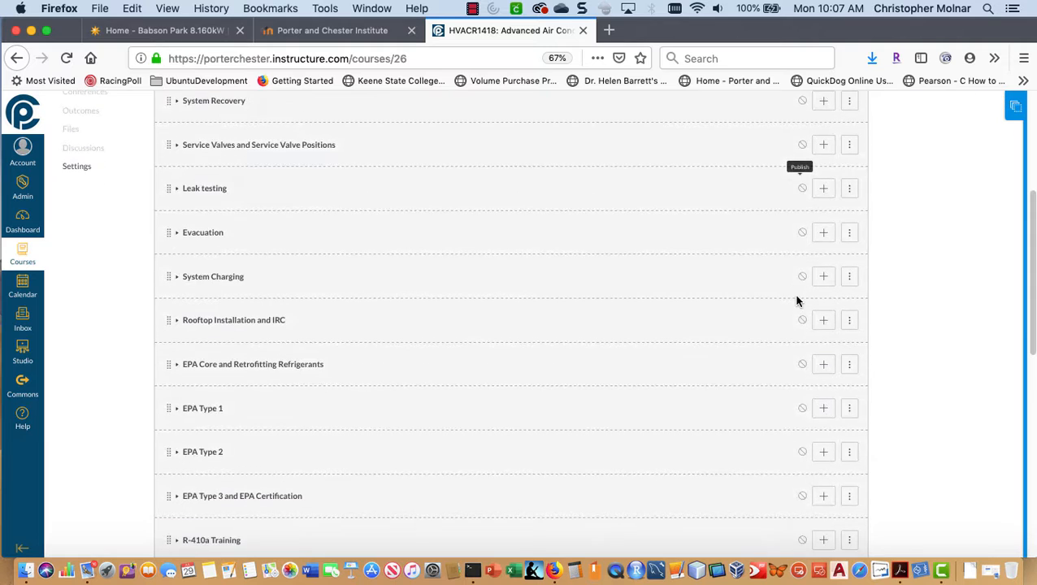
pyautogui.scroll(-12, 796, 300)
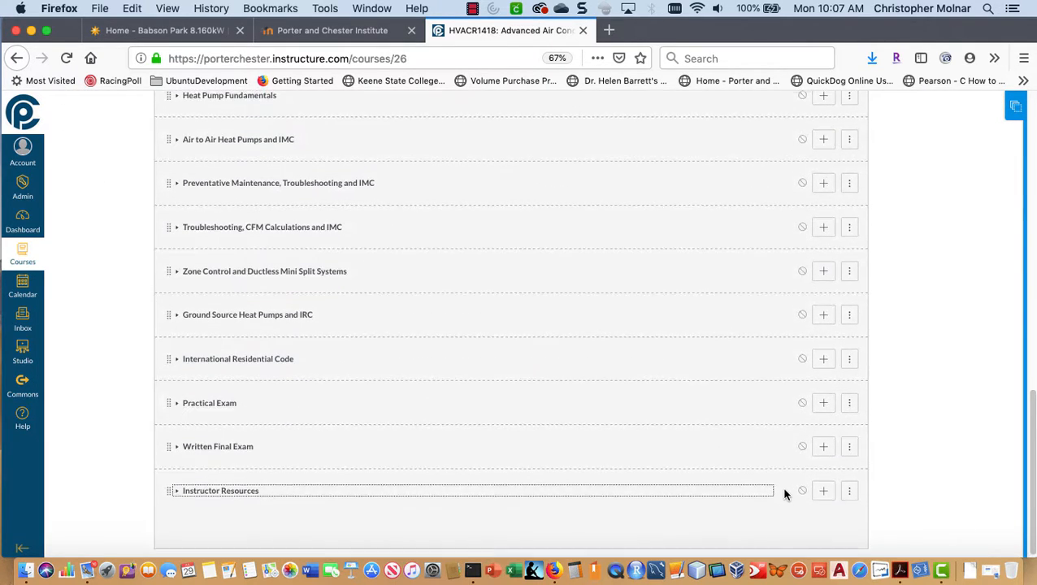
pyautogui.scroll(2, 786, 480)
pyautogui.scroll(15, 789, 358)
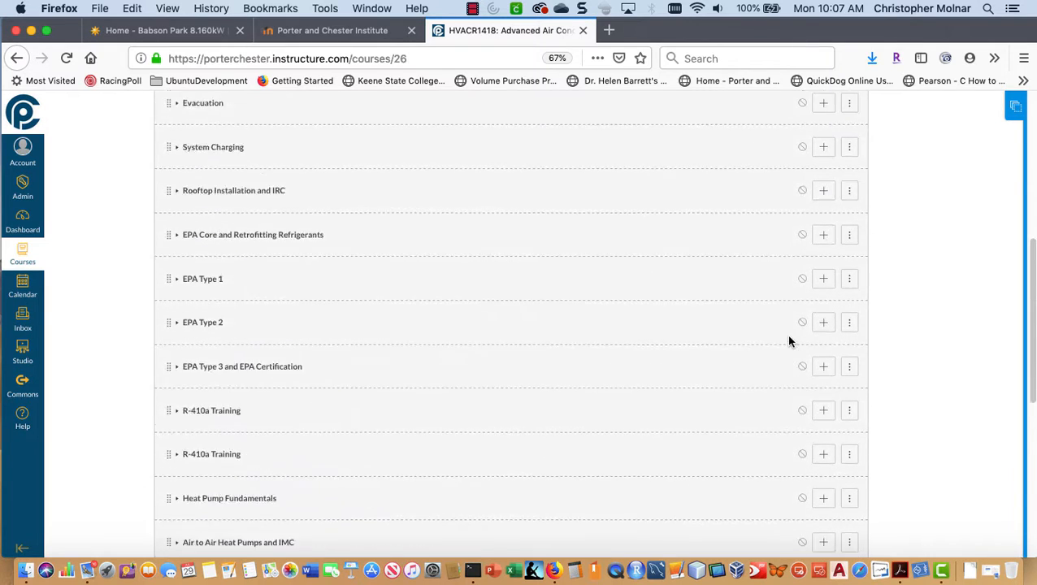
pyautogui.scroll(3, 787, 338)
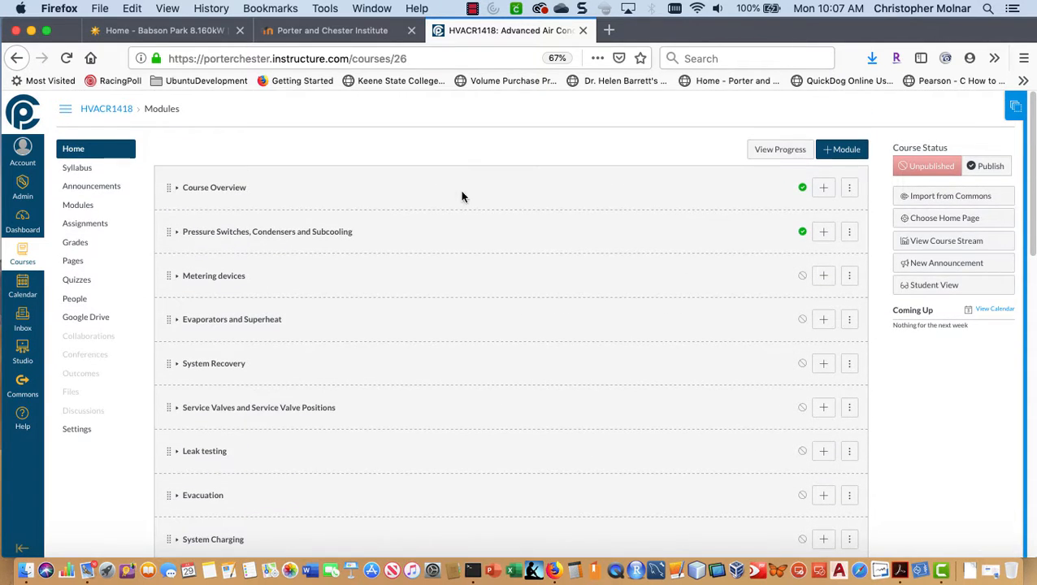
# - Expand the Course Overview module and unpublish the Course Prep Checklist V2 file
pyautogui.click(178, 192)
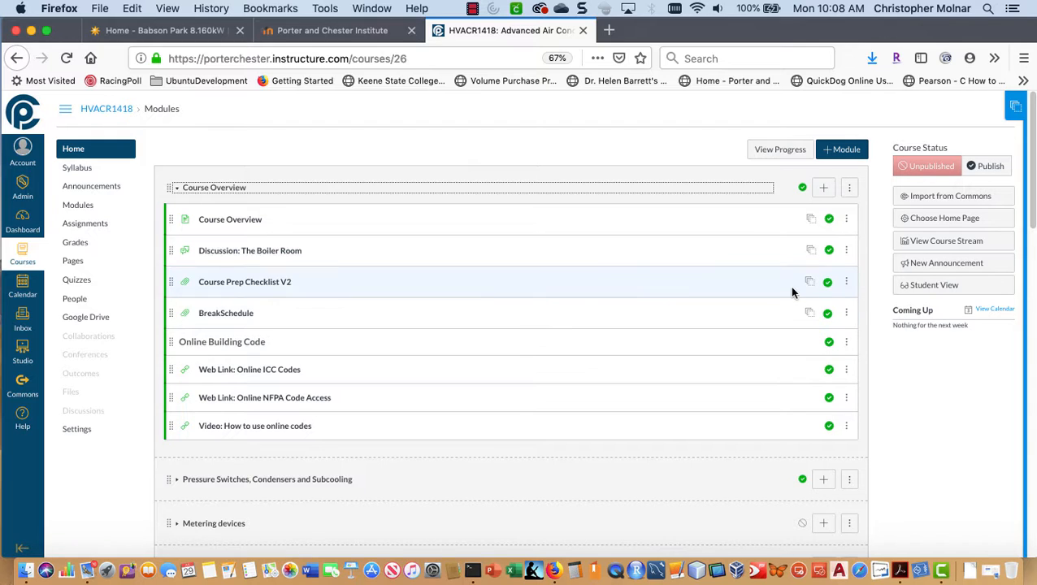
pyautogui.click(828, 285)
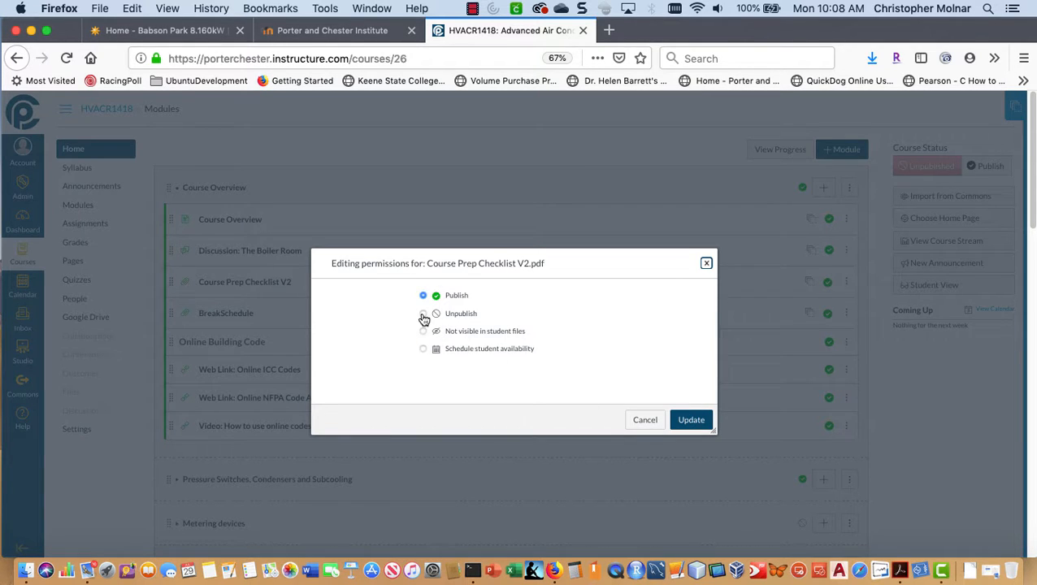
pyautogui.click(691, 422)
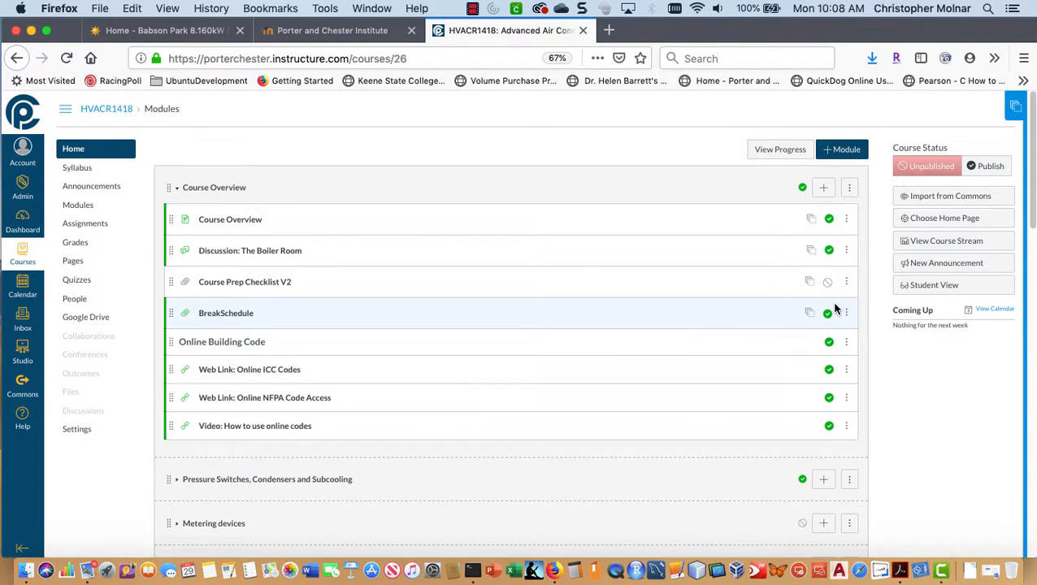
# - View the Course Overview page's description and return to the module list
pyautogui.click(830, 255)
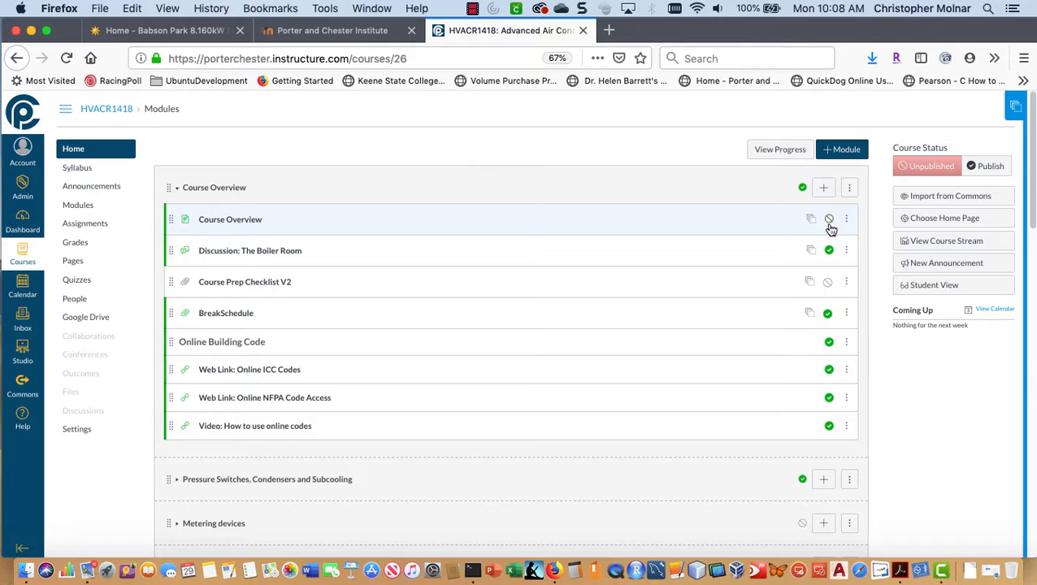
pyautogui.click(248, 226)
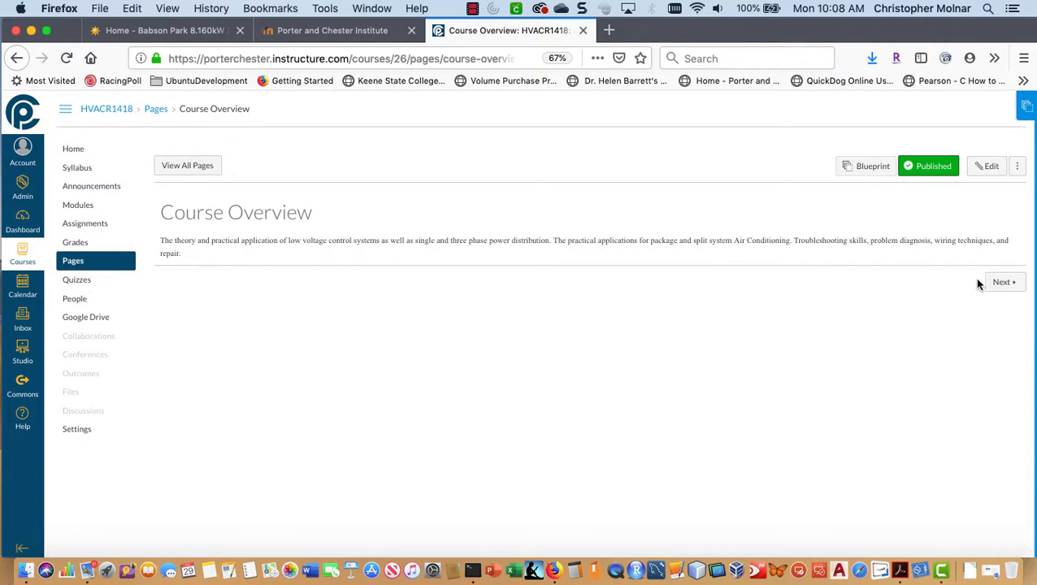
pyautogui.click(14, 58)
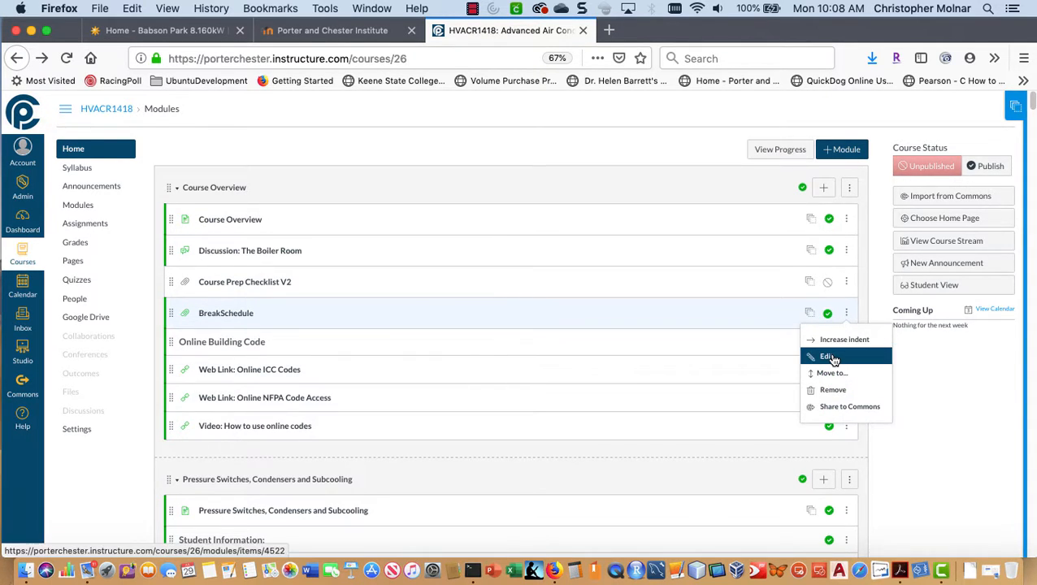
pyautogui.click(830, 356)
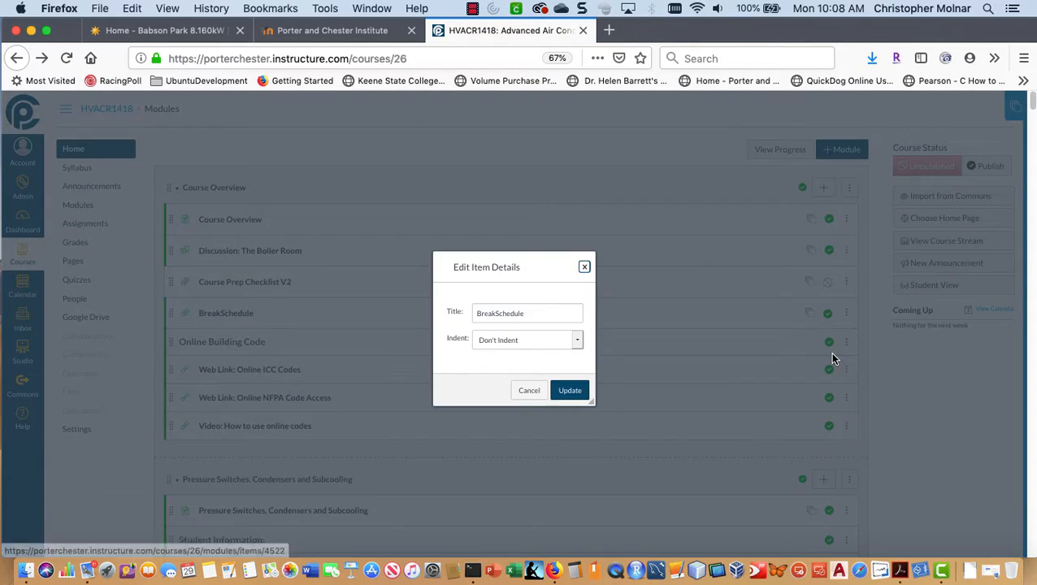
pyautogui.click(529, 395)
pyautogui.click(845, 314)
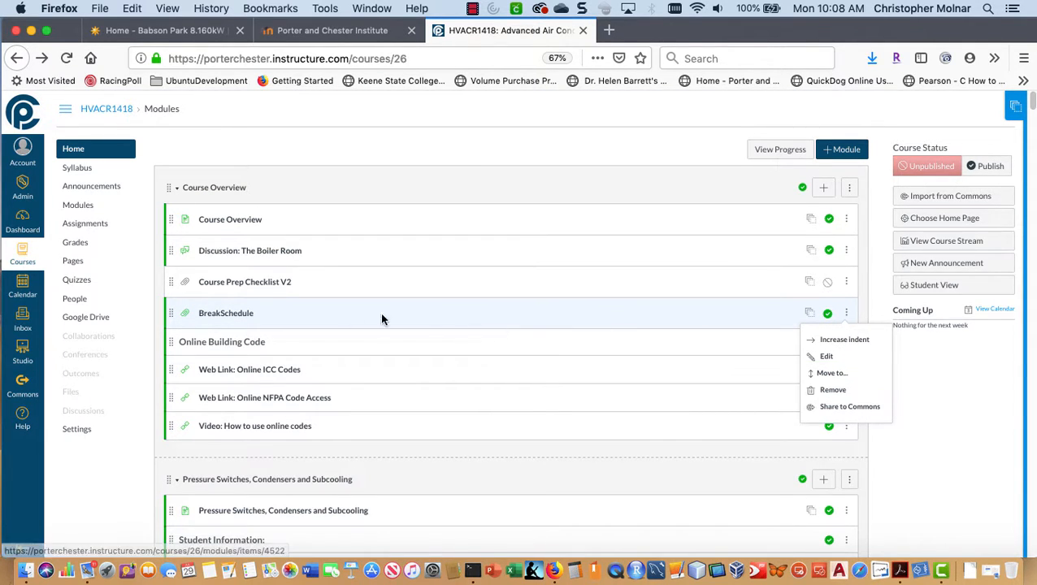
pyautogui.click(184, 315)
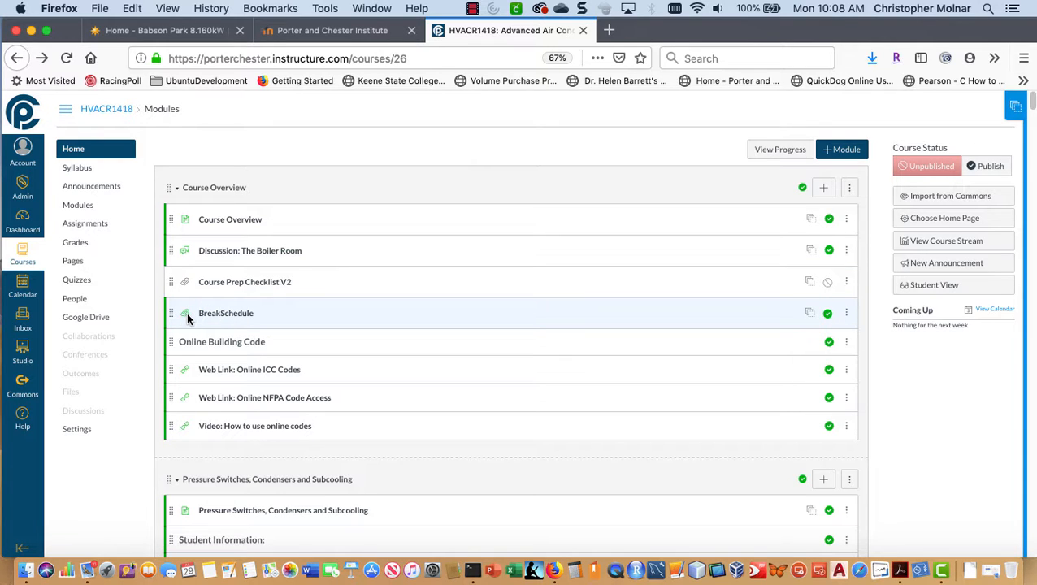
# - View the BreakSchedule file from the Course Overview module and return to the module list
pyautogui.click(247, 316)
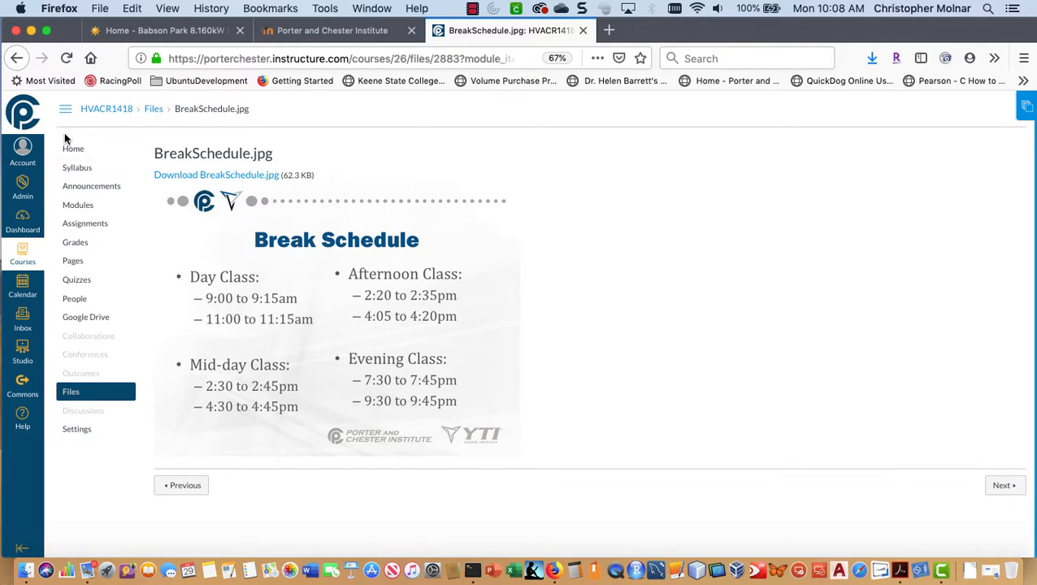
pyautogui.click(12, 58)
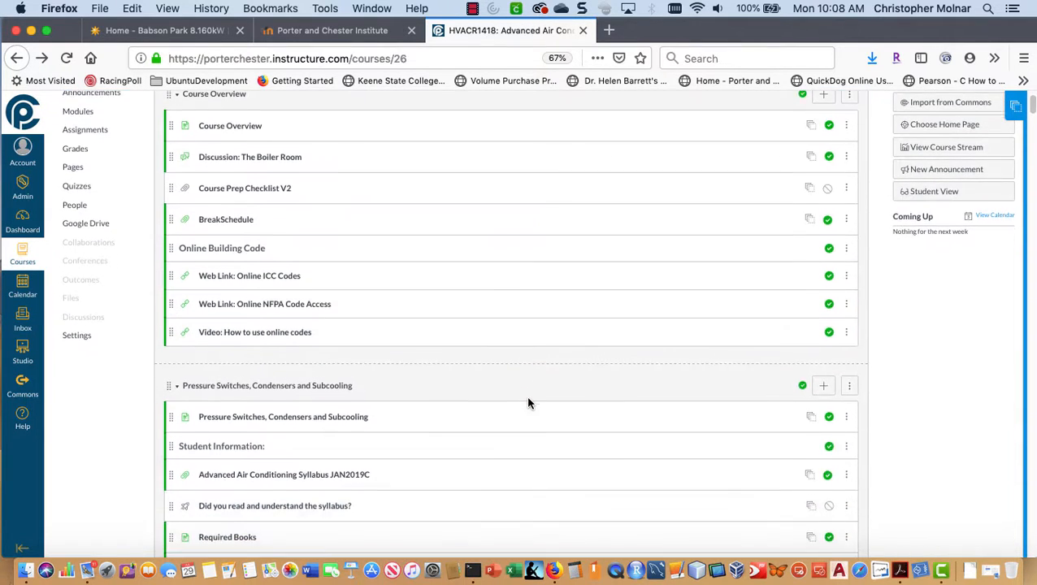
# - Examine the items in the Pressure Switches, Condensers and Subcooling module down to the student lab assignments
pyautogui.scroll(-2, 529, 397)
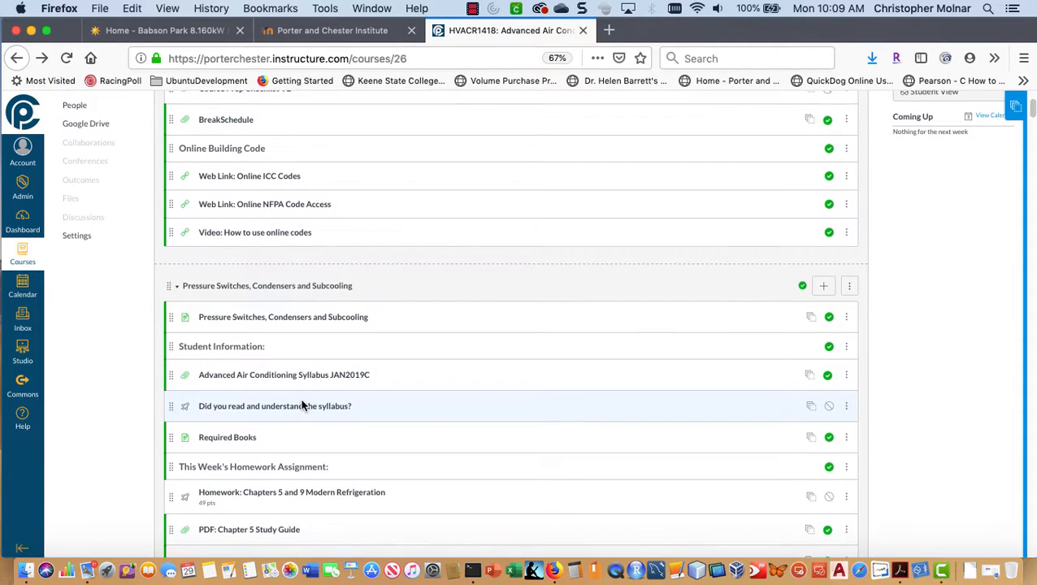
pyautogui.scroll(-3, 299, 402)
pyautogui.scroll(-5, 303, 406)
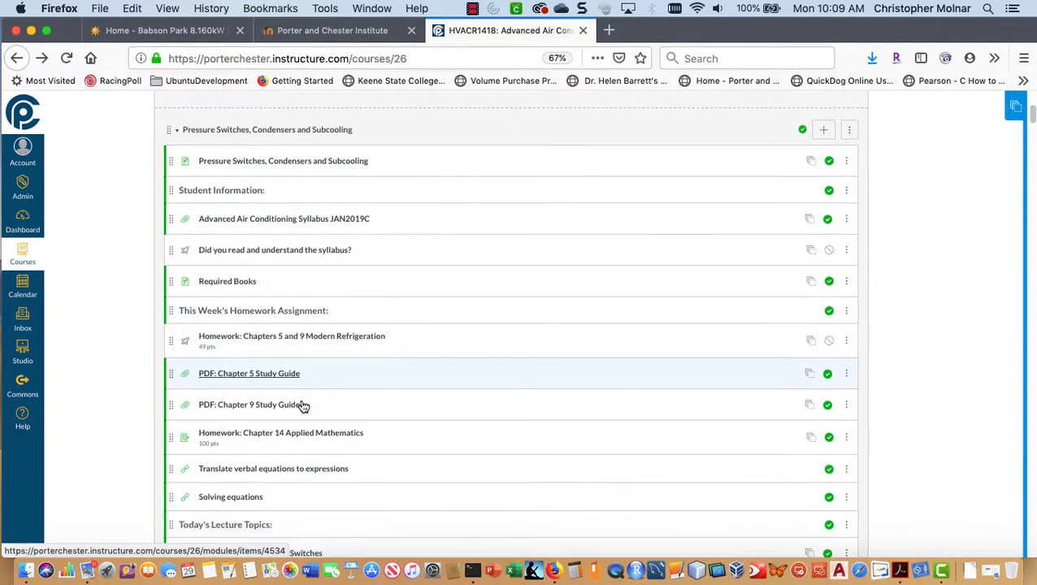
pyautogui.scroll(-4, 305, 407)
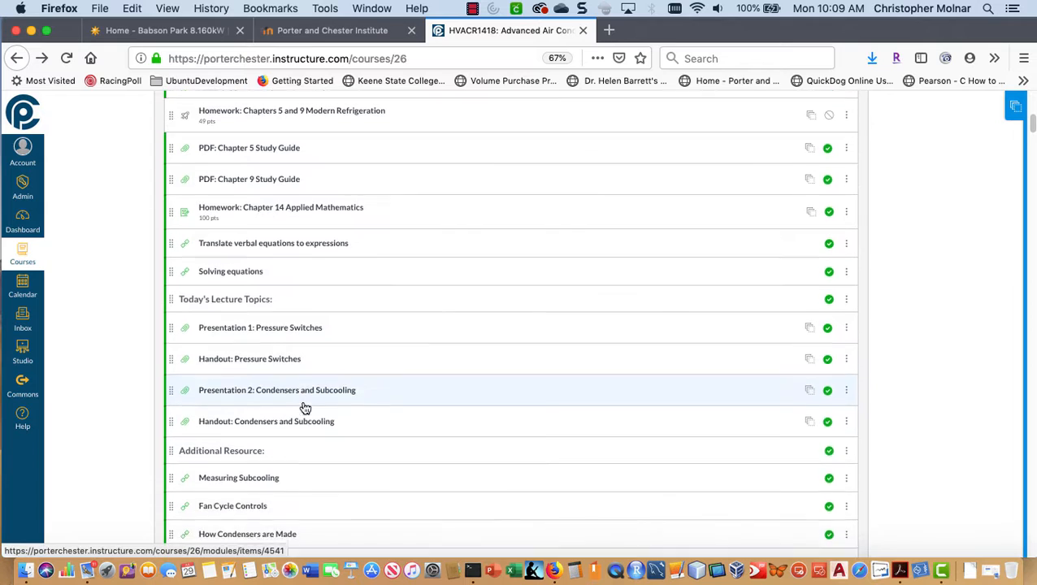
pyautogui.scroll(-2, 303, 407)
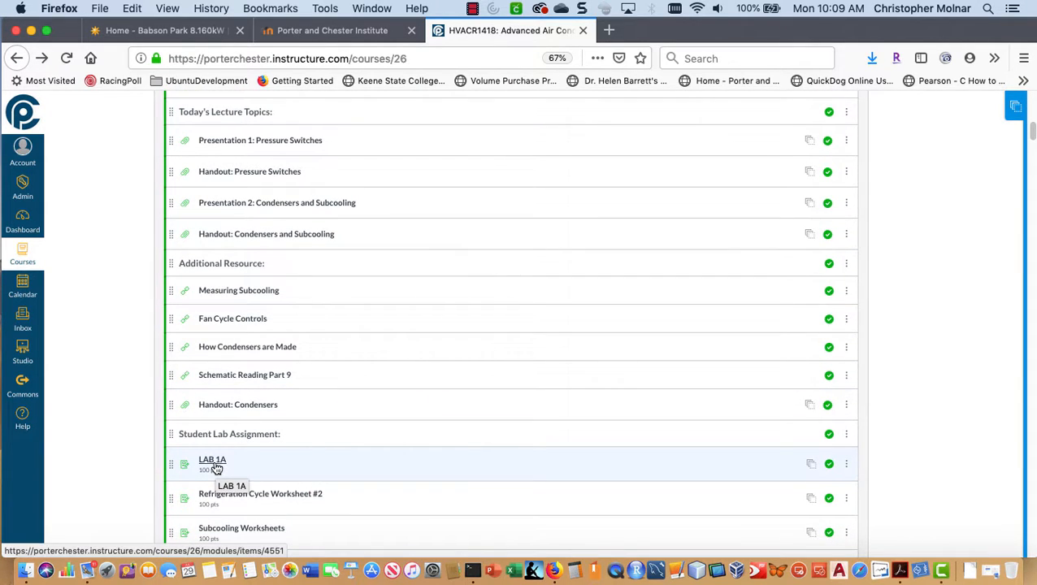
pyautogui.scroll(-2, 217, 469)
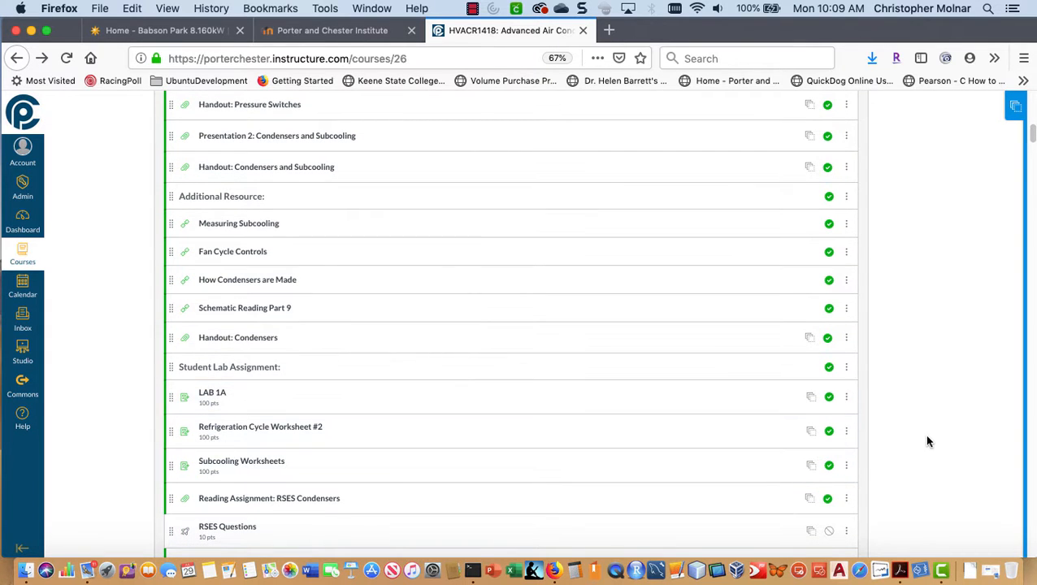
pyautogui.click(847, 397)
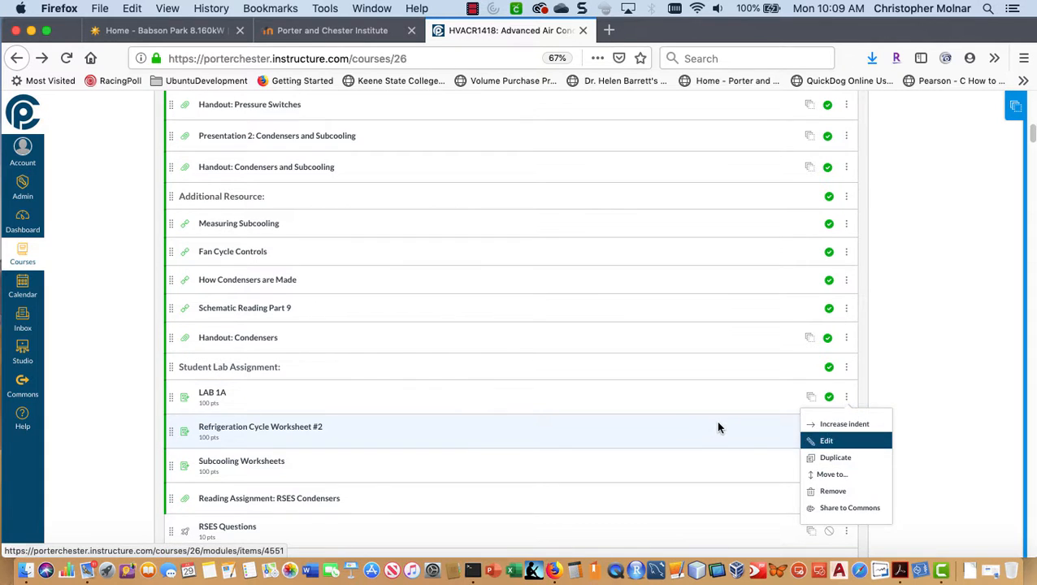
pyautogui.click(825, 441)
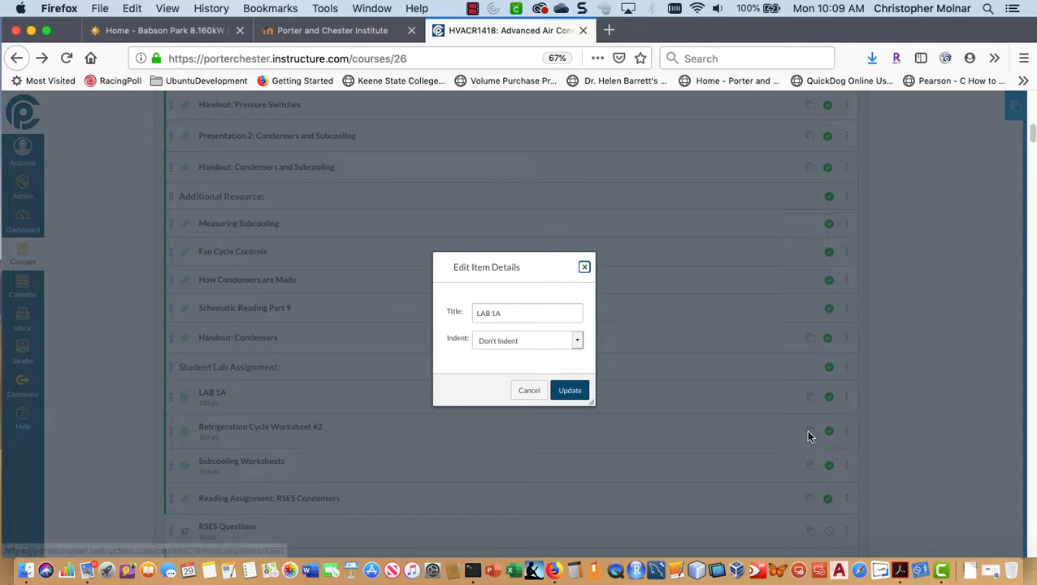
pyautogui.click(538, 393)
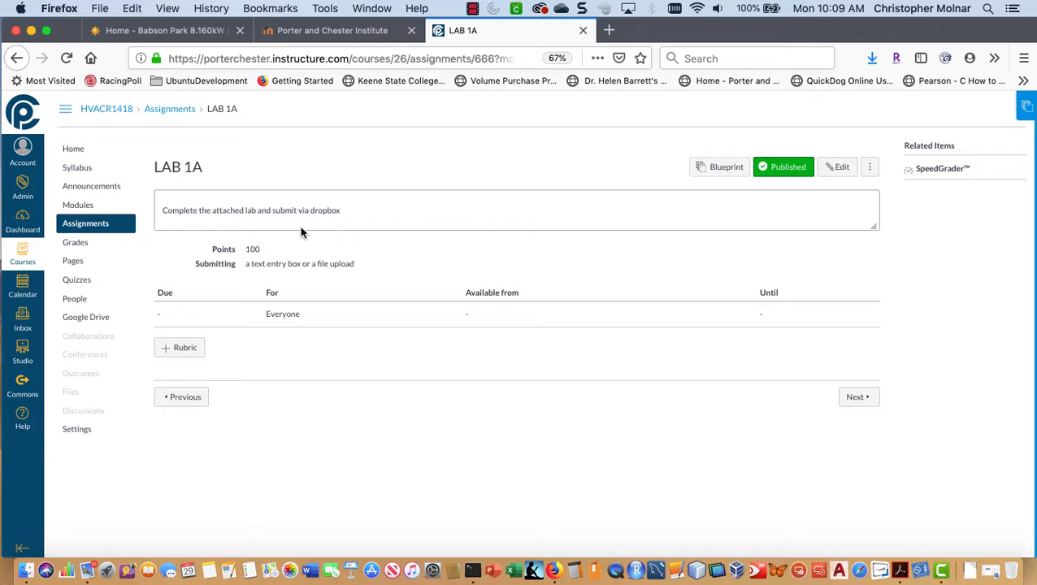
# - Open the LAB 1A assignment for editing and review its submission and assign settings
pyautogui.click(869, 167)
pyautogui.click(830, 167)
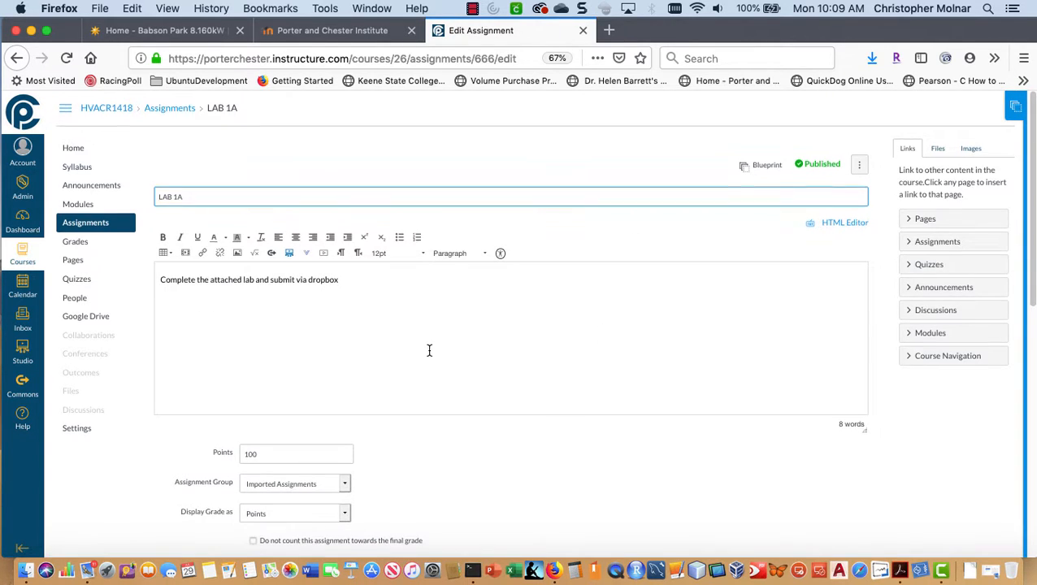
pyautogui.scroll(-10, 428, 350)
pyautogui.scroll(-3, 457, 355)
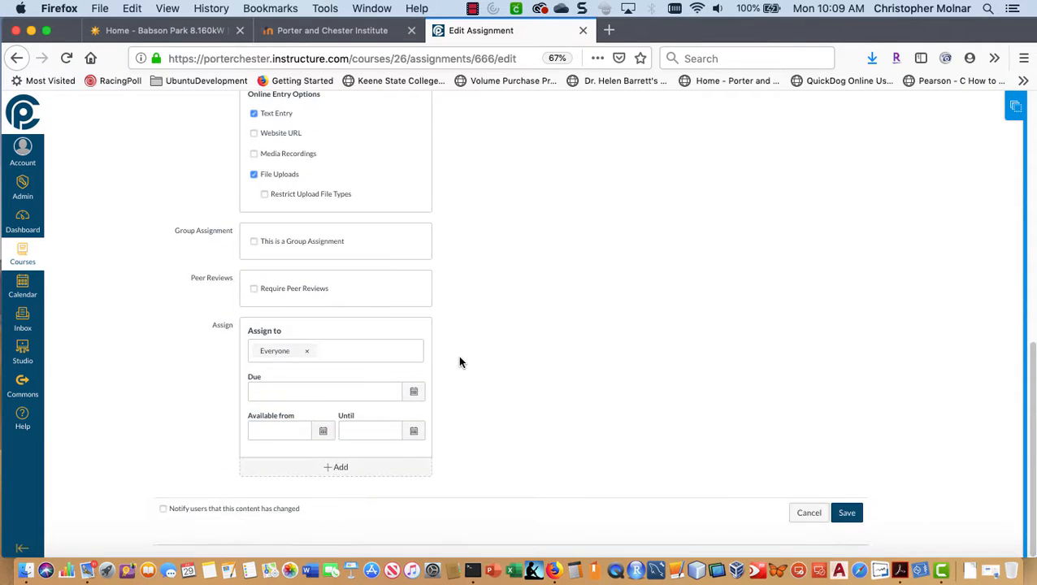
pyautogui.scroll(10, 458, 352)
pyautogui.scroll(2, 460, 353)
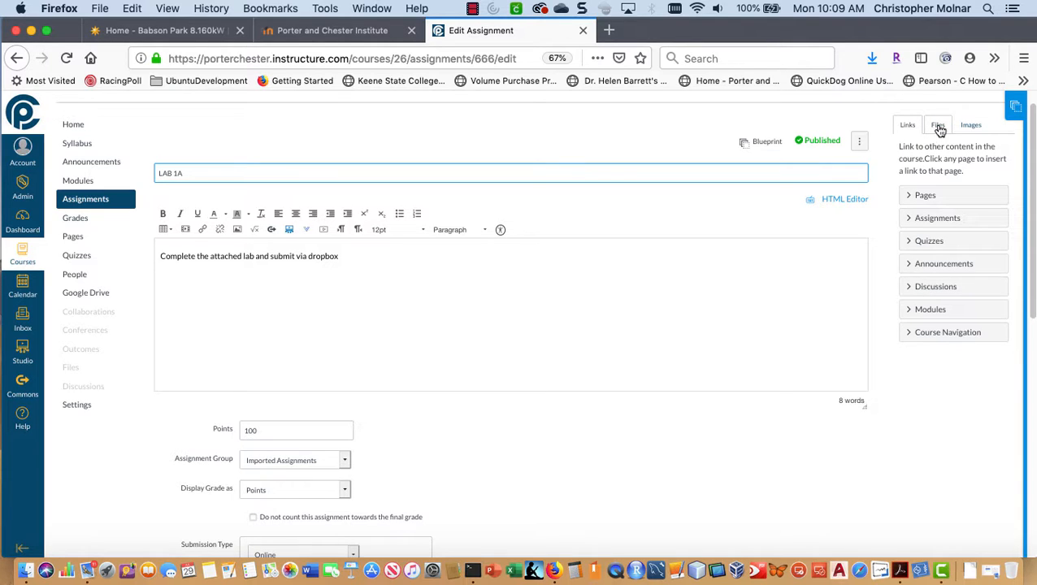
# - Insert a download link to HVACR1415_LAB_1A(4).pdf from the Labs folder on its own line above the LAB 1A instructions
pyautogui.click(938, 127)
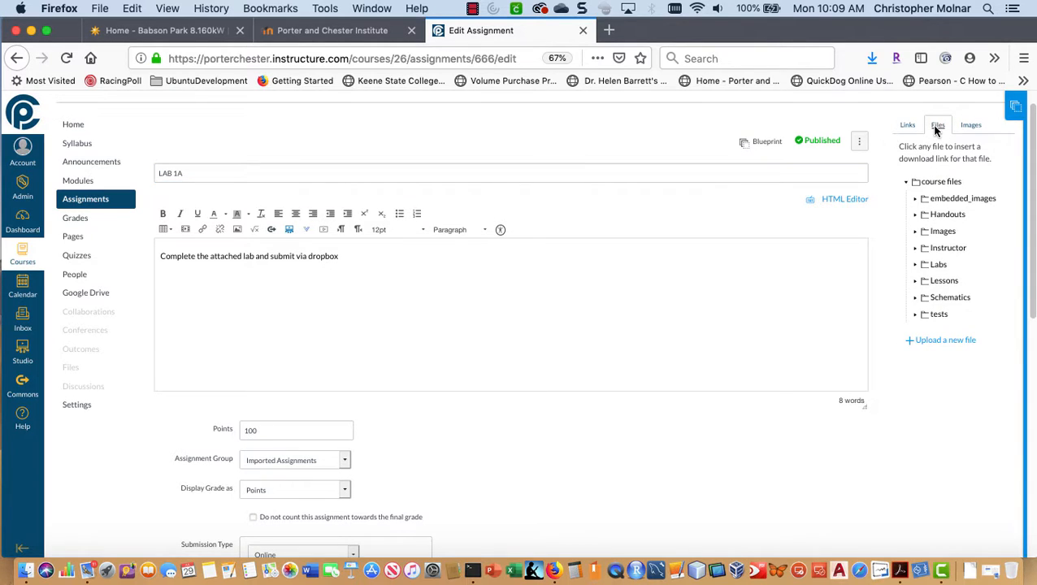
pyautogui.click(916, 265)
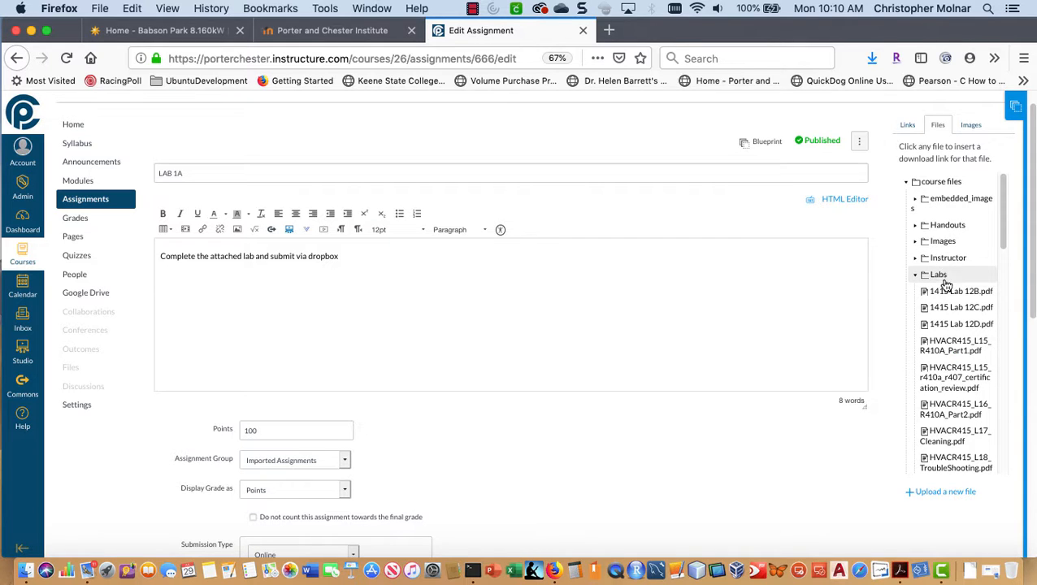
pyautogui.scroll(-2, 948, 317)
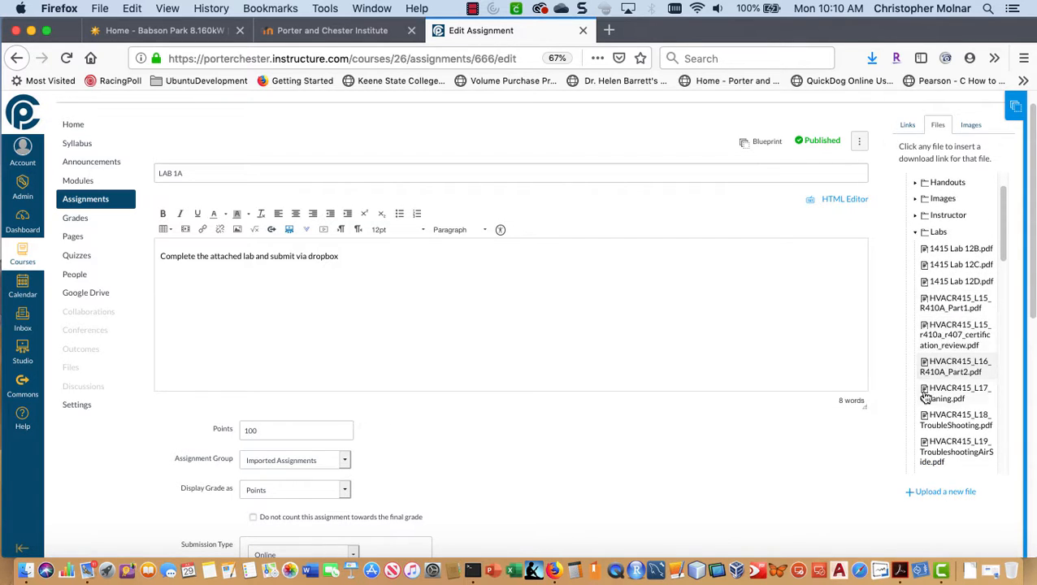
pyautogui.scroll(-5, 929, 393)
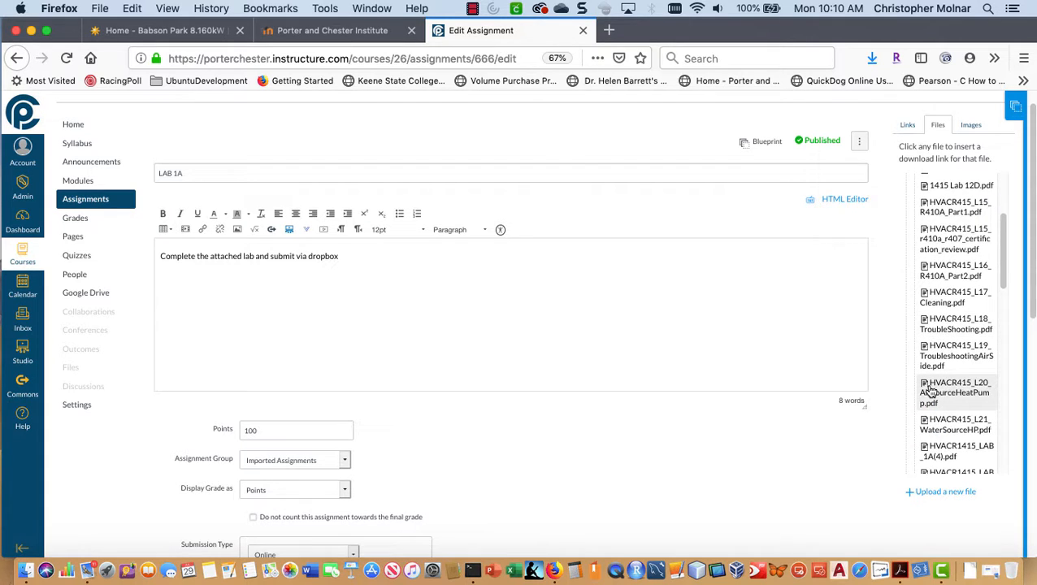
pyautogui.scroll(-12, 931, 391)
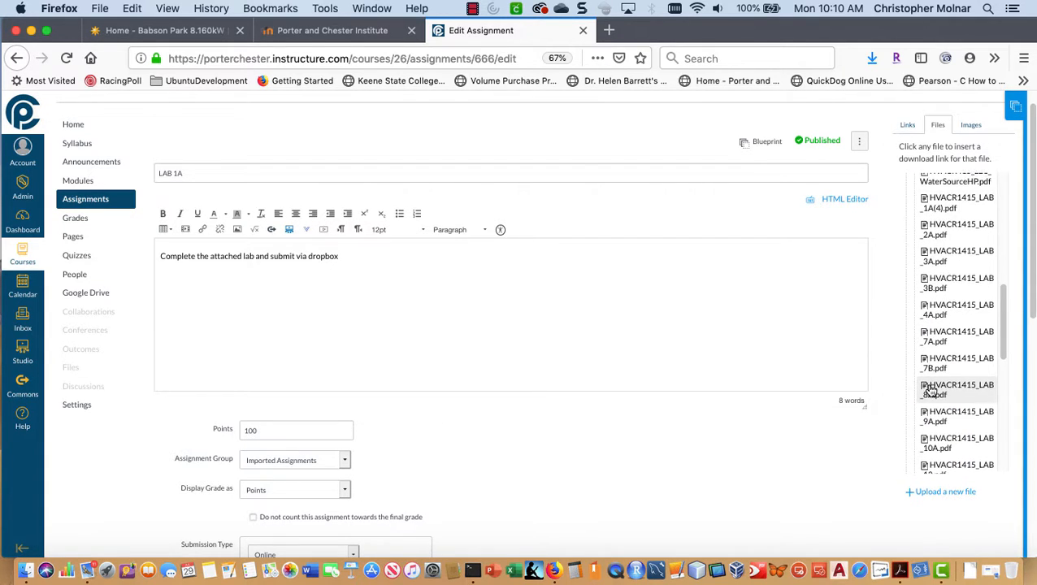
pyautogui.scroll(-3, 931, 392)
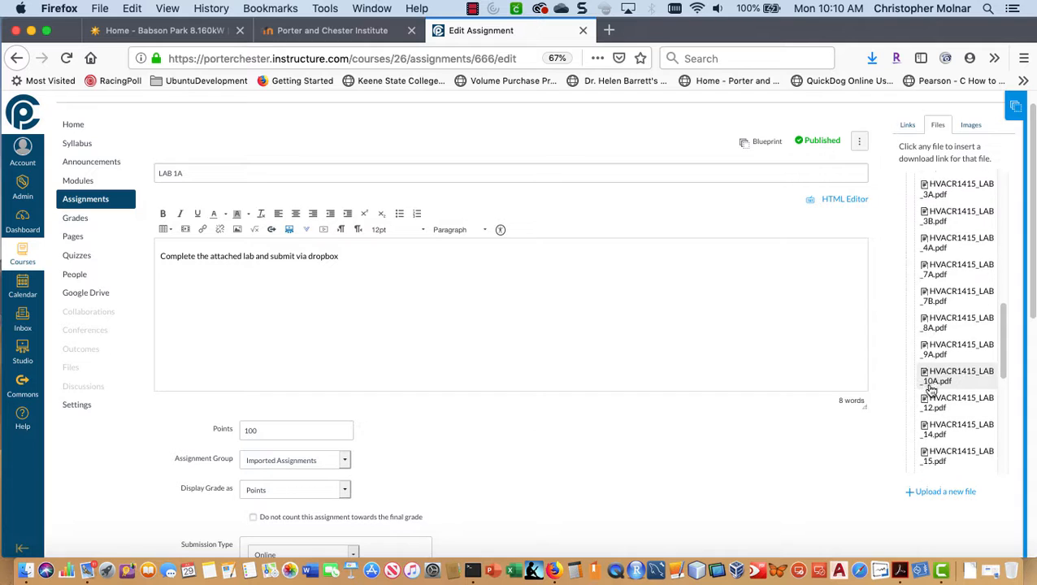
pyautogui.scroll(-7, 931, 391)
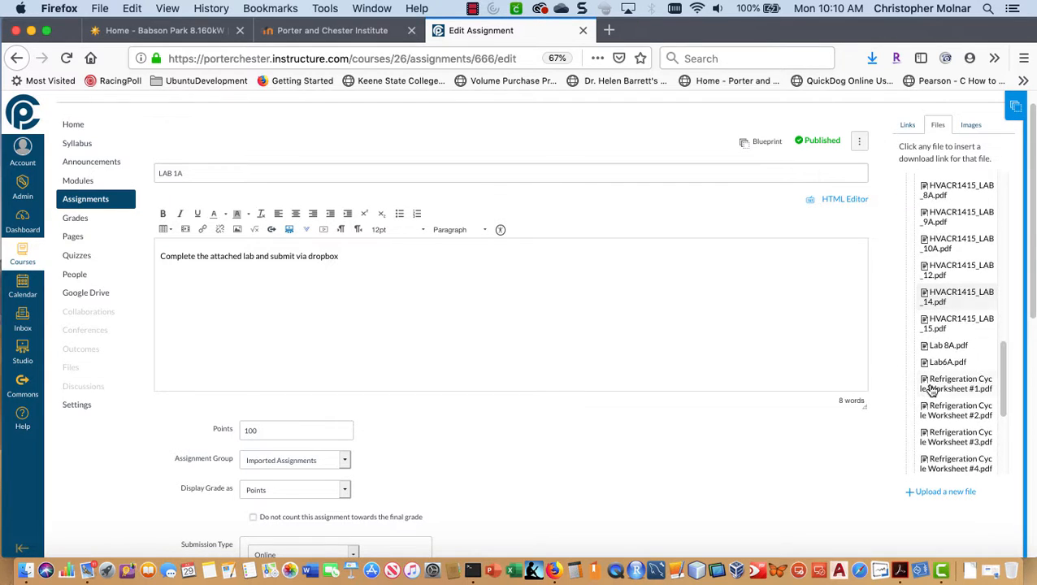
pyautogui.scroll(-10, 932, 391)
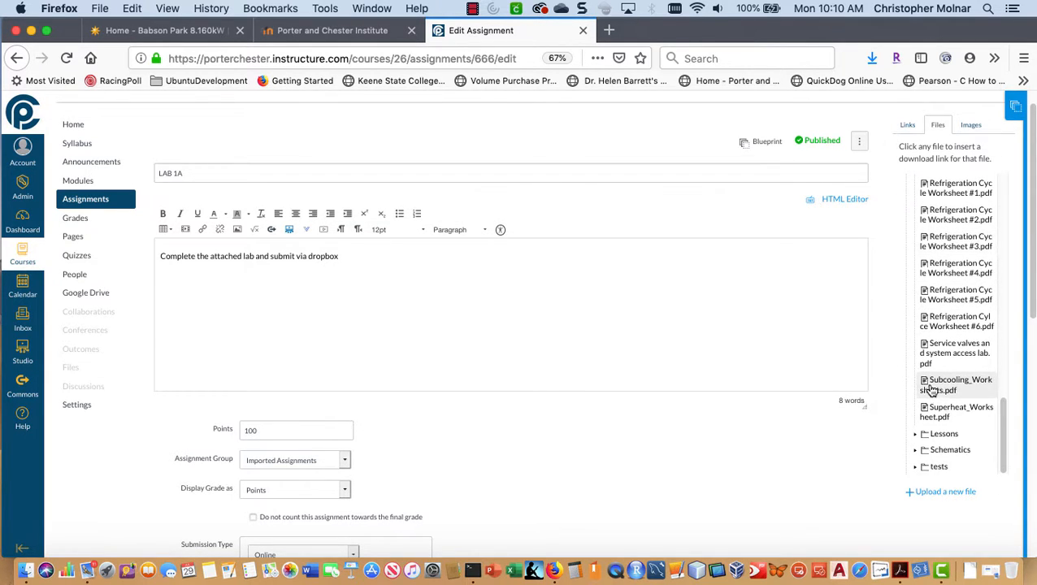
pyautogui.scroll(15, 931, 391)
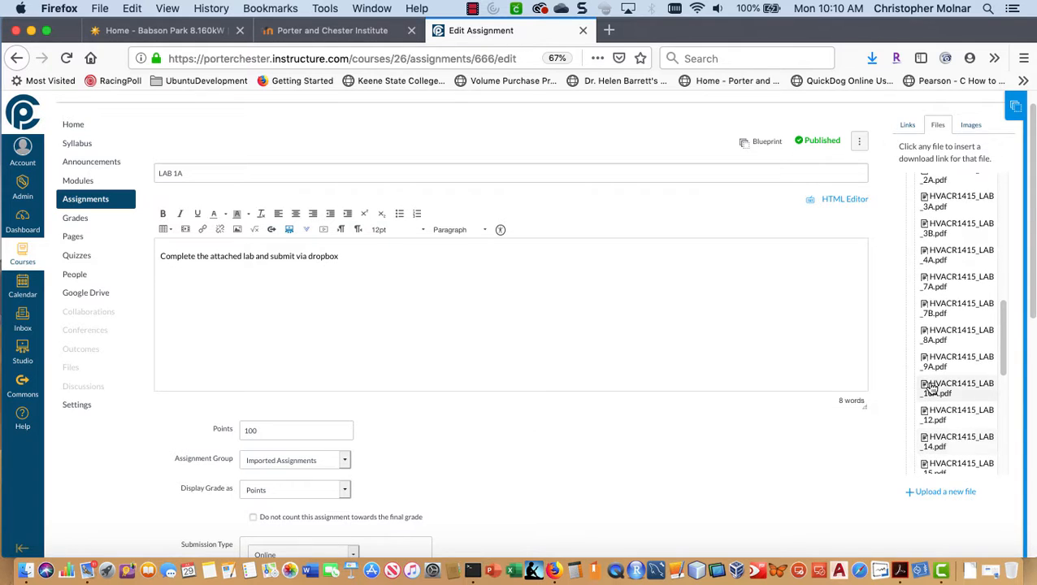
pyautogui.scroll(4, 933, 389)
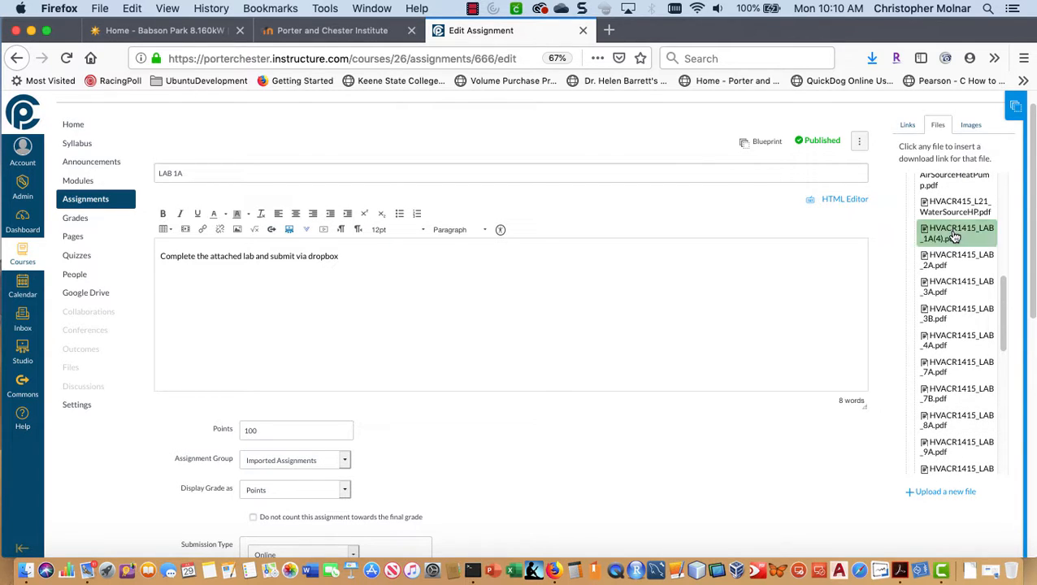
pyautogui.click(956, 236)
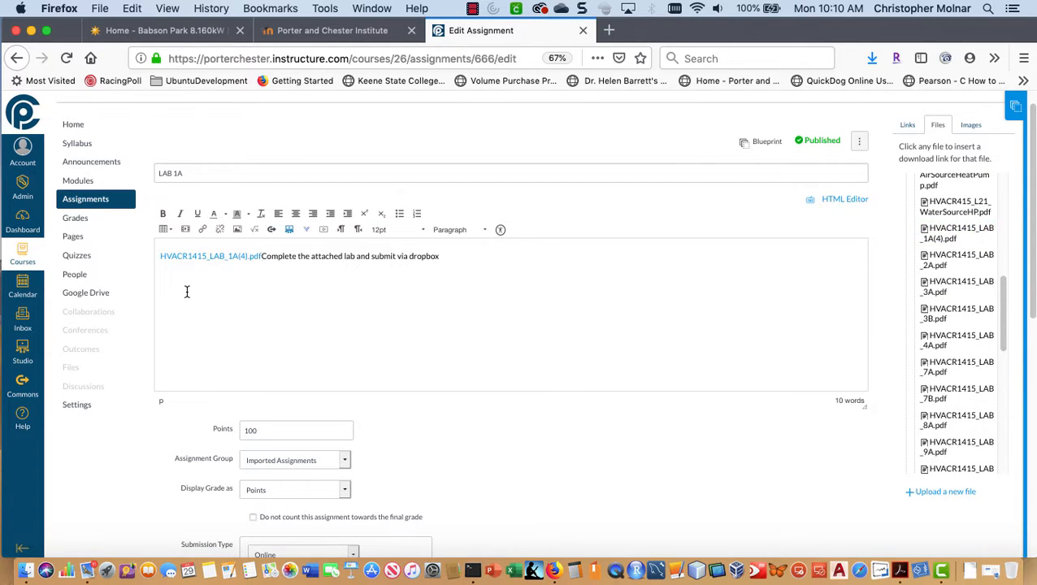
pyautogui.press('Return')
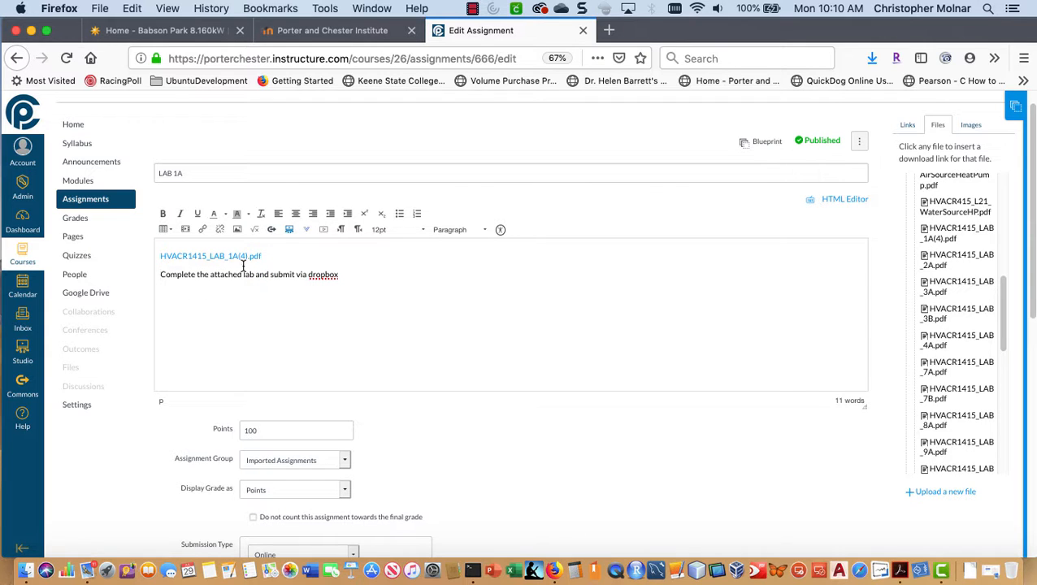
# - Save the edited LAB 1A assignment without notifying users of the change
pyautogui.scroll(-2, 845, 306)
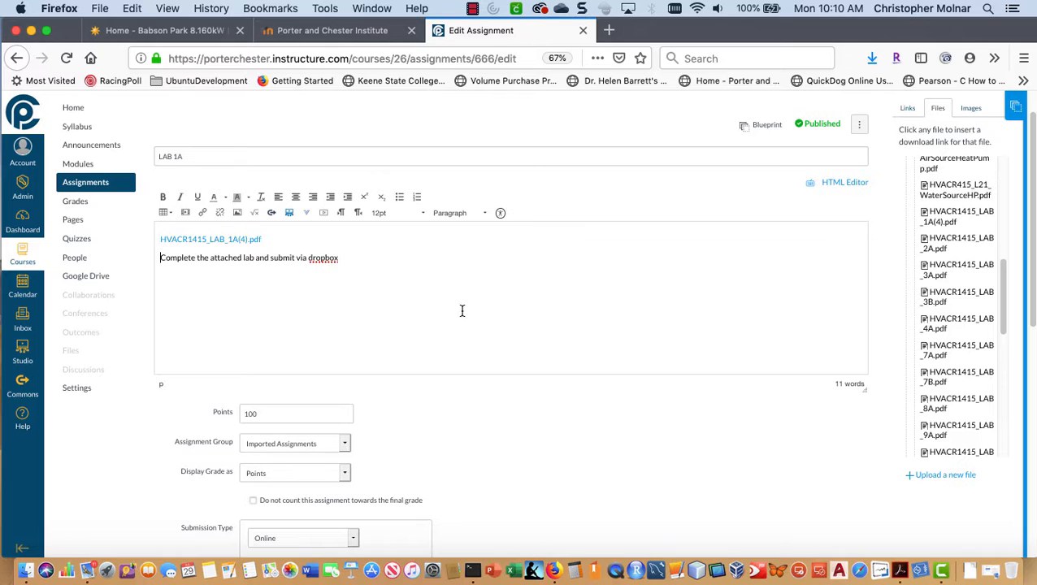
pyautogui.scroll(-15, 580, 402)
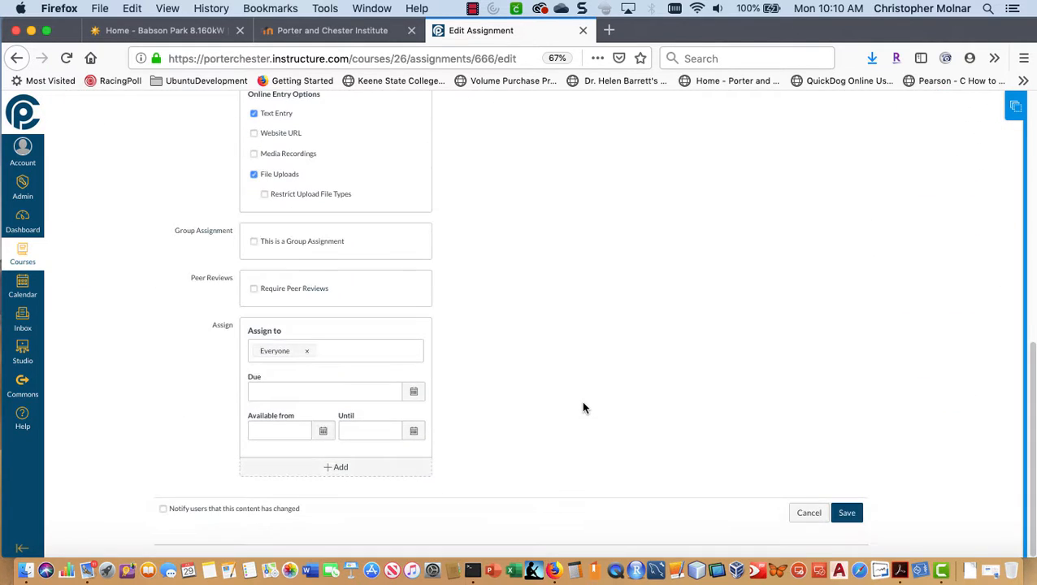
pyautogui.click(847, 515)
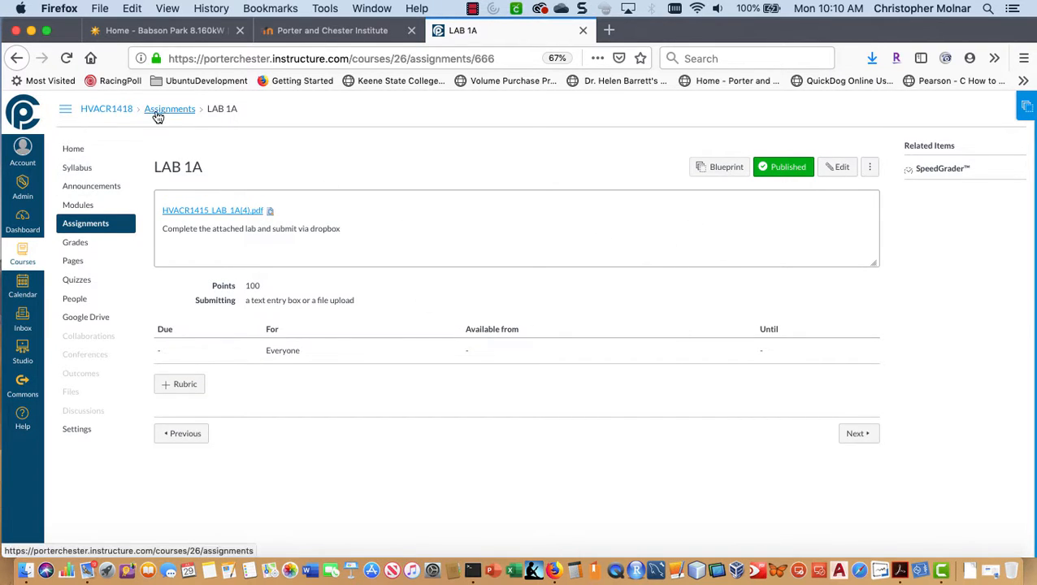
# - Go to the course's assignment list and open Refrigeration Cycle Worksheet #2 for editing
pyautogui.click(186, 122)
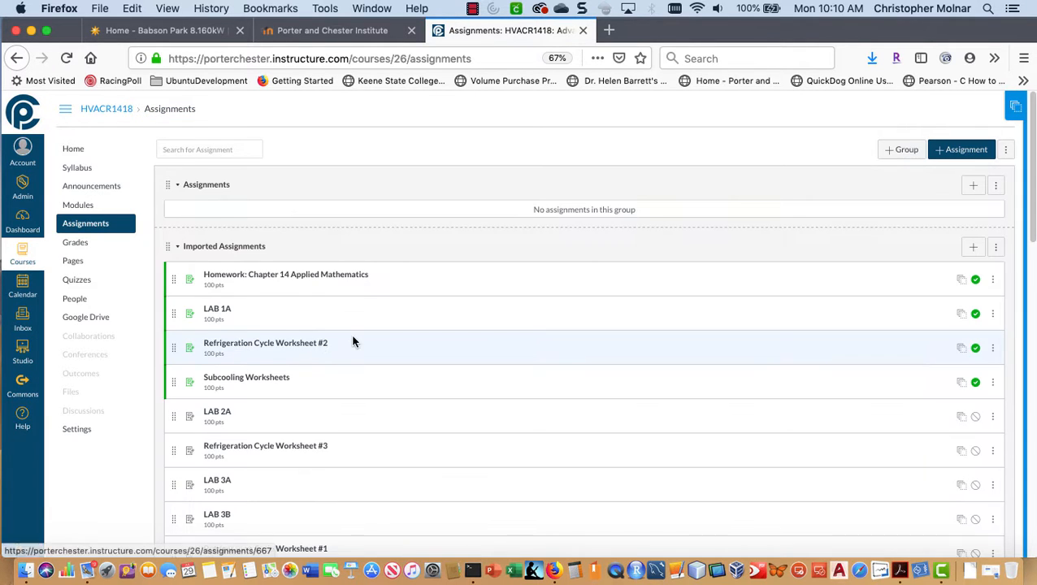
pyautogui.scroll(-1, 389, 332)
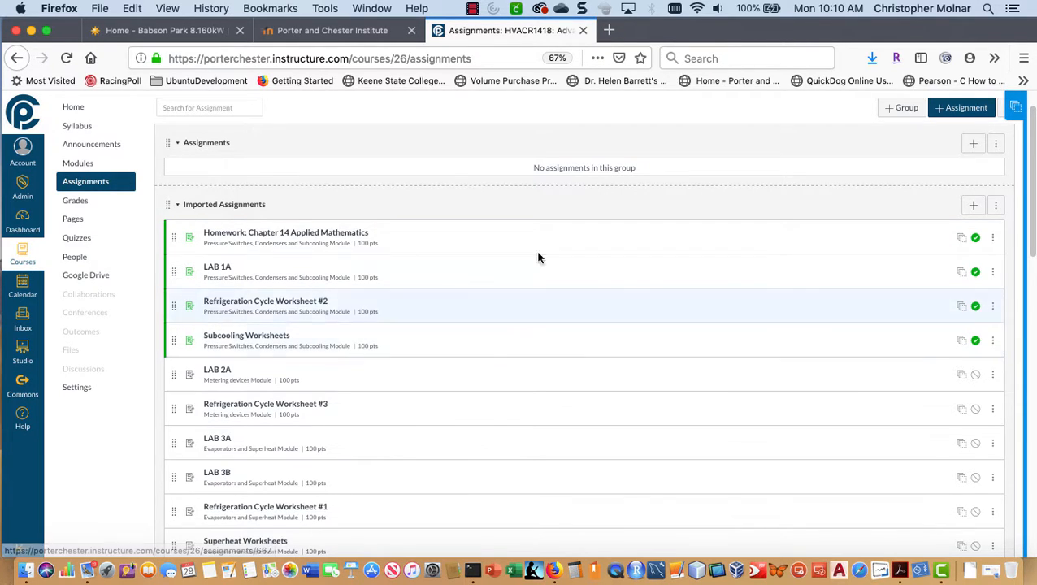
pyautogui.click(305, 304)
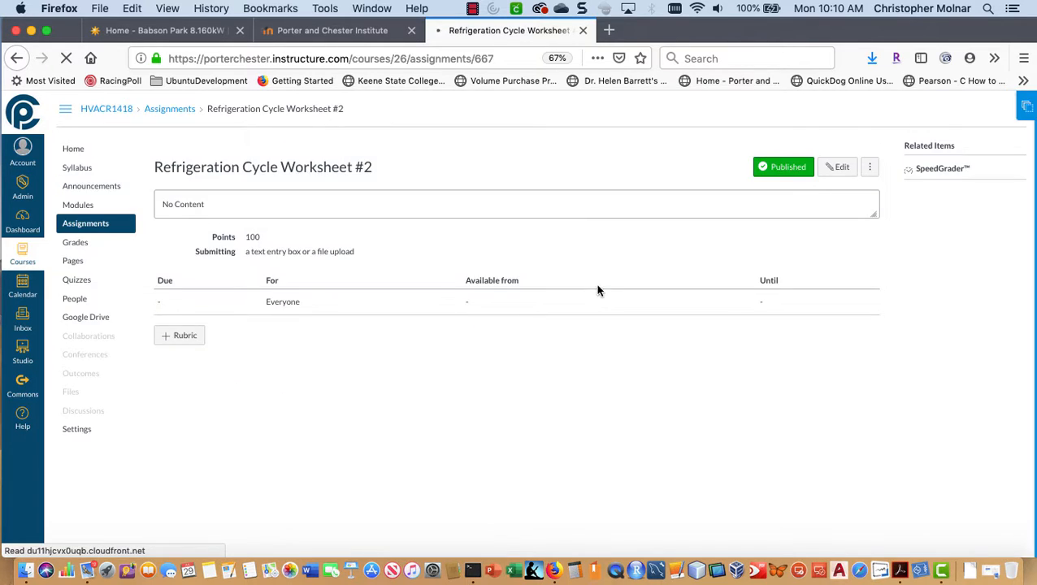
pyautogui.click(840, 170)
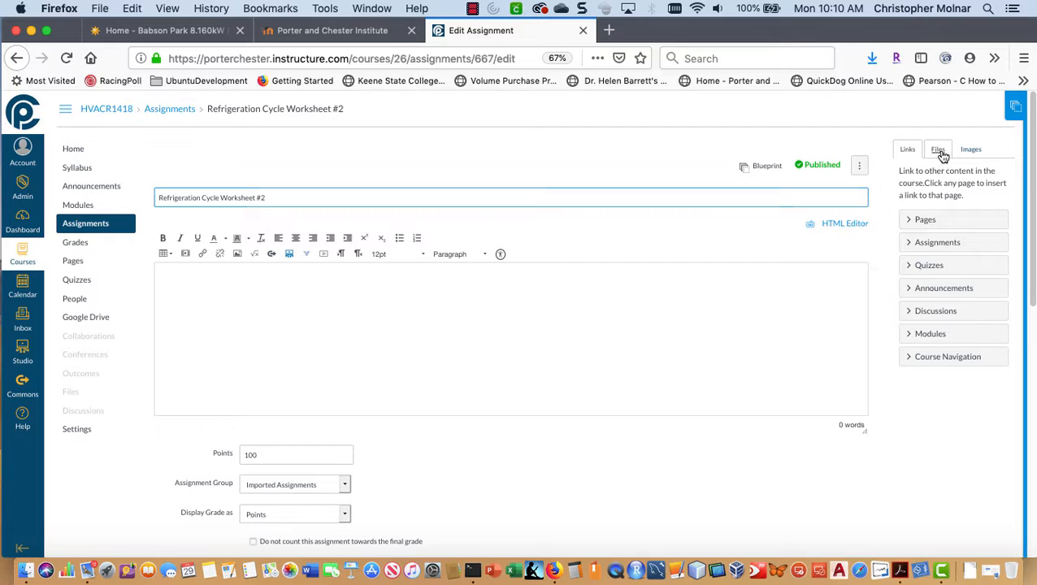
# - Insert a download link to Refrigeration Cycle Worksheet #2.pdf from the Labs folder into the assignment description and save the assignment
pyautogui.click(939, 151)
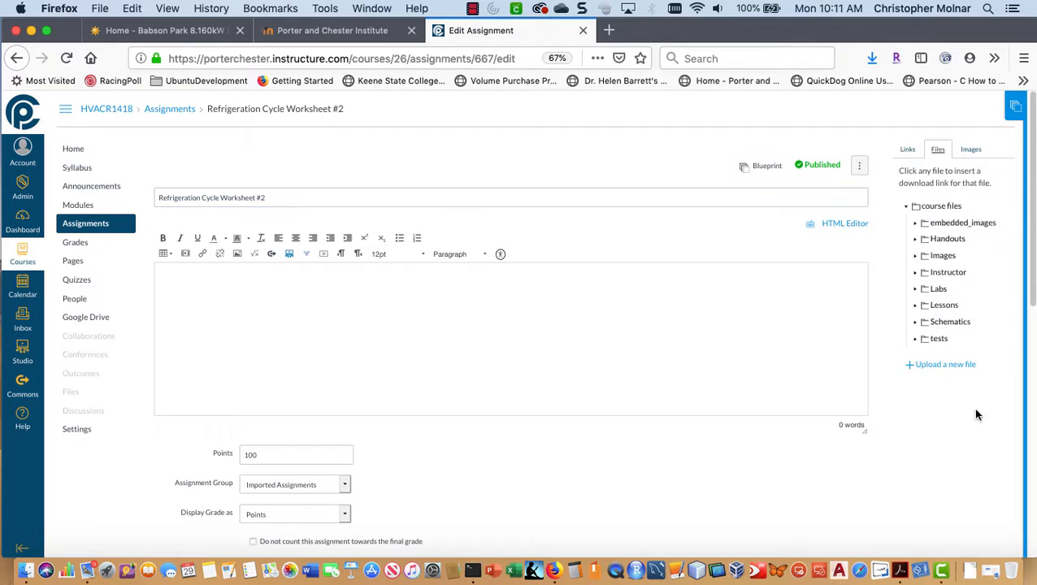
pyautogui.click(931, 291)
pyautogui.scroll(-10, 956, 413)
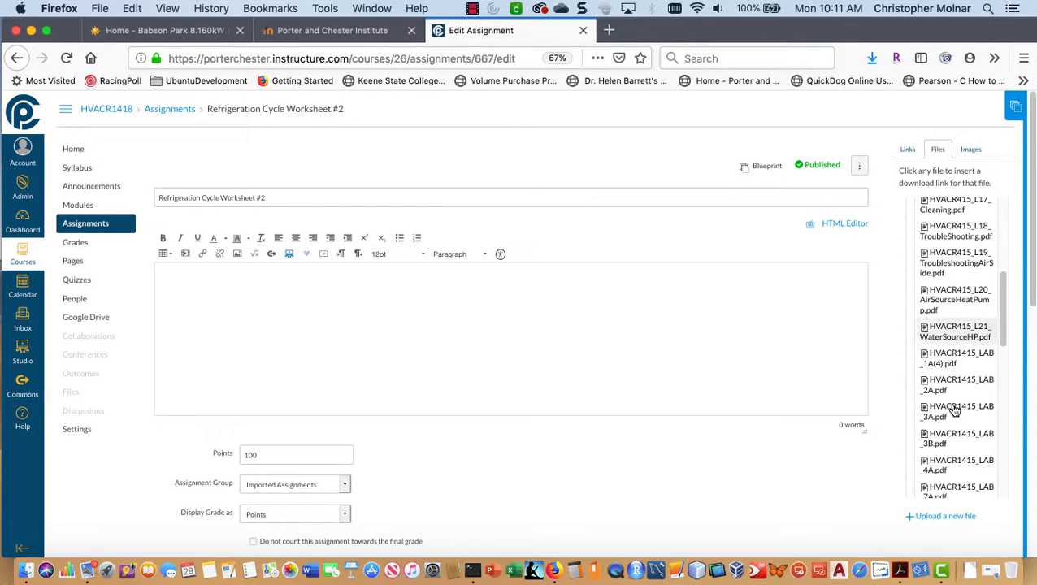
pyautogui.scroll(-5, 956, 412)
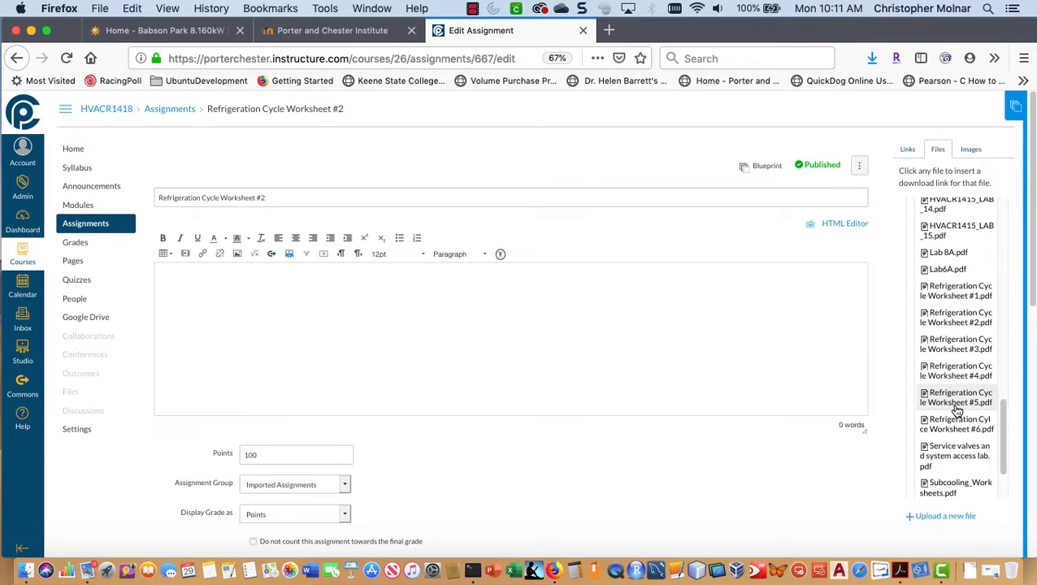
pyautogui.click(956, 316)
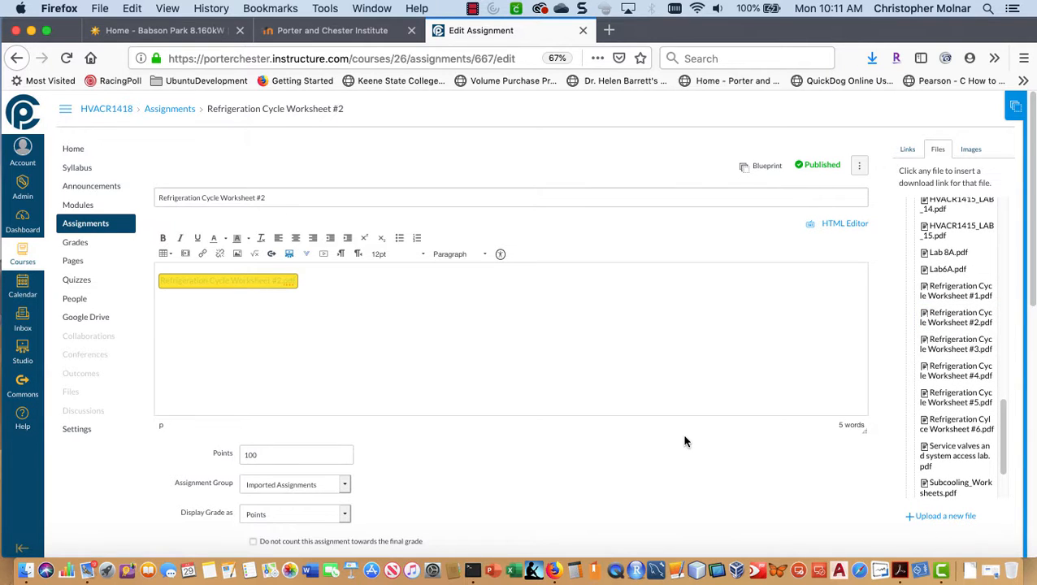
pyautogui.scroll(-10, 794, 442)
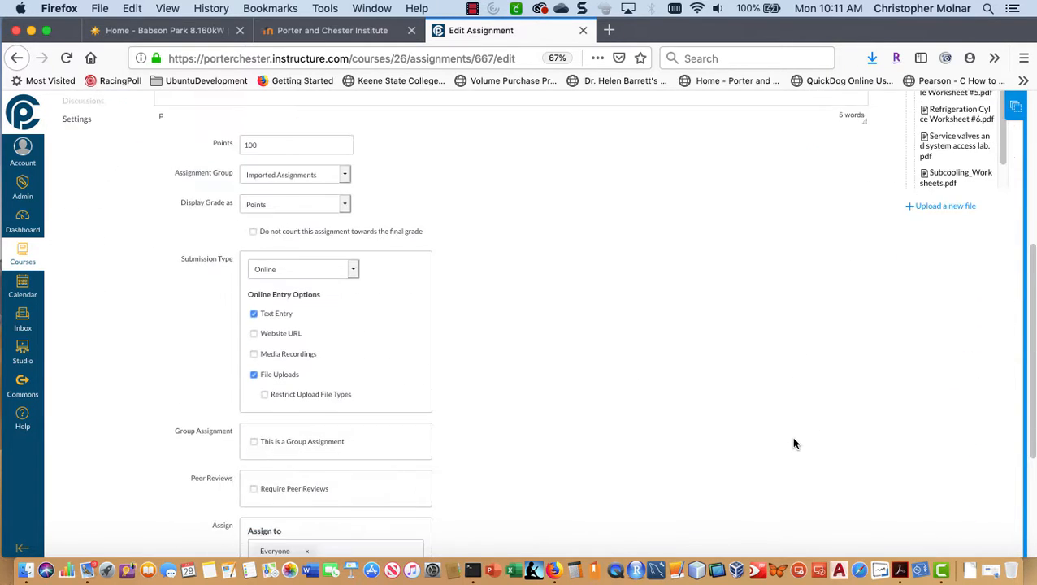
pyautogui.click(842, 513)
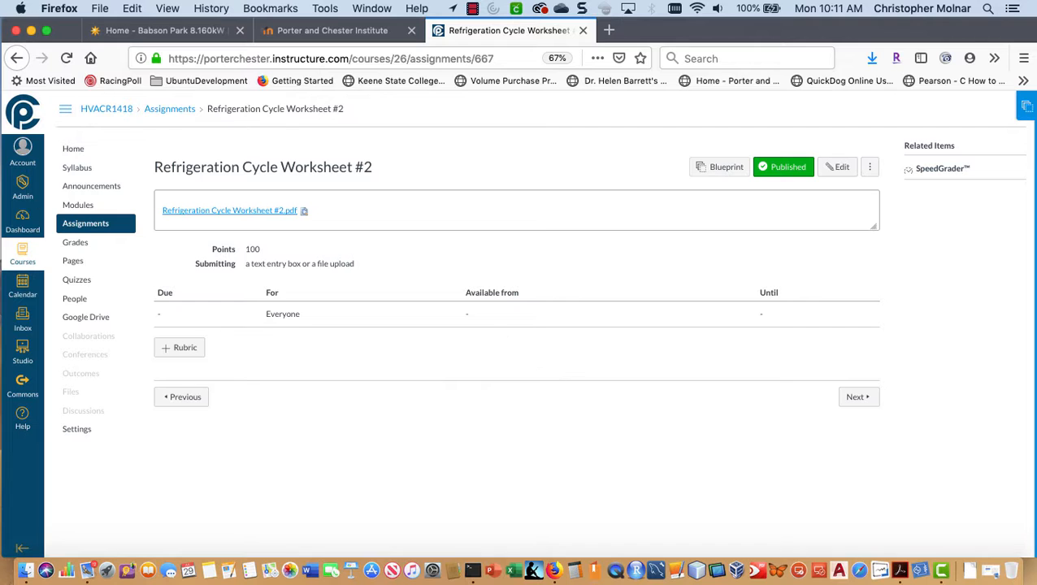
# - Return to the course's assignment list and open the Subcooling Worksheets assignment for editing
pyautogui.click(96, 225)
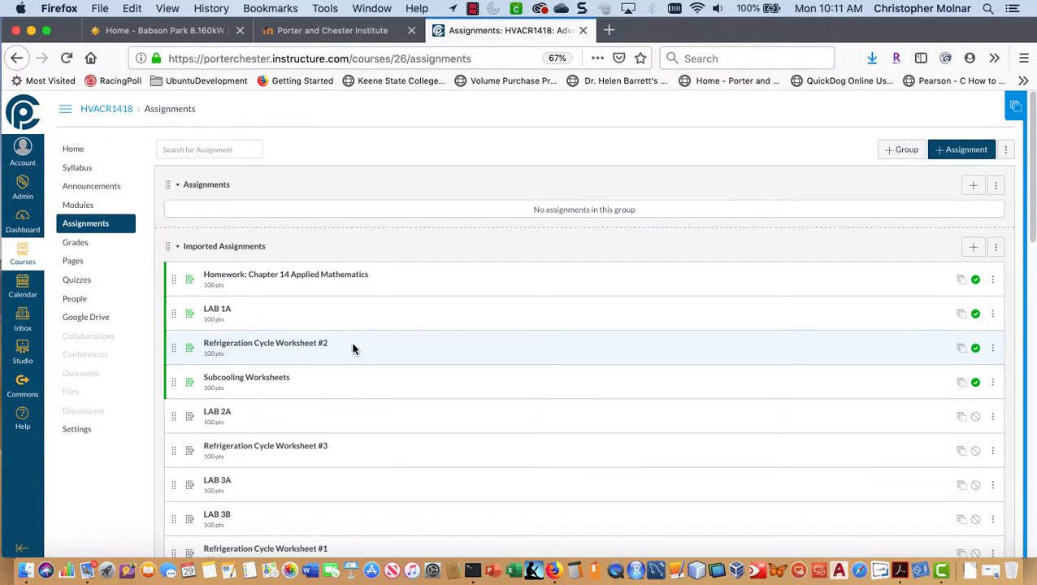
pyautogui.scroll(-1, 354, 348)
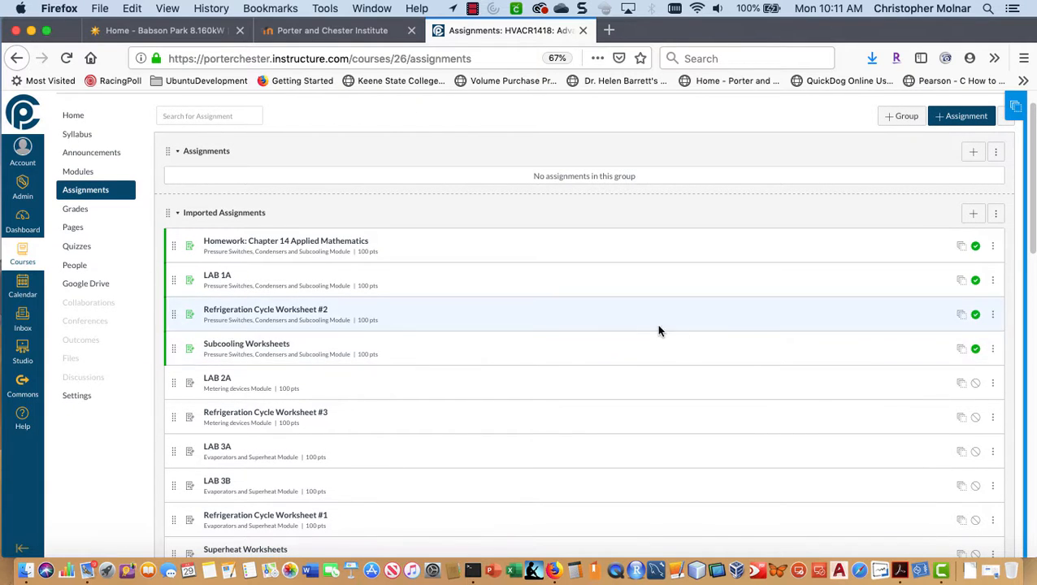
pyautogui.click(267, 344)
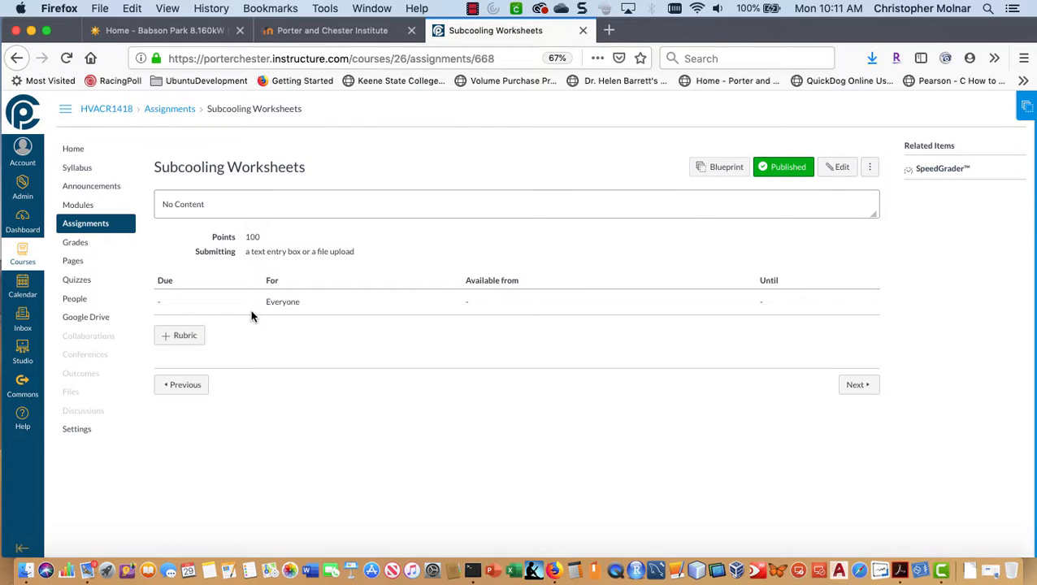
pyautogui.click(840, 166)
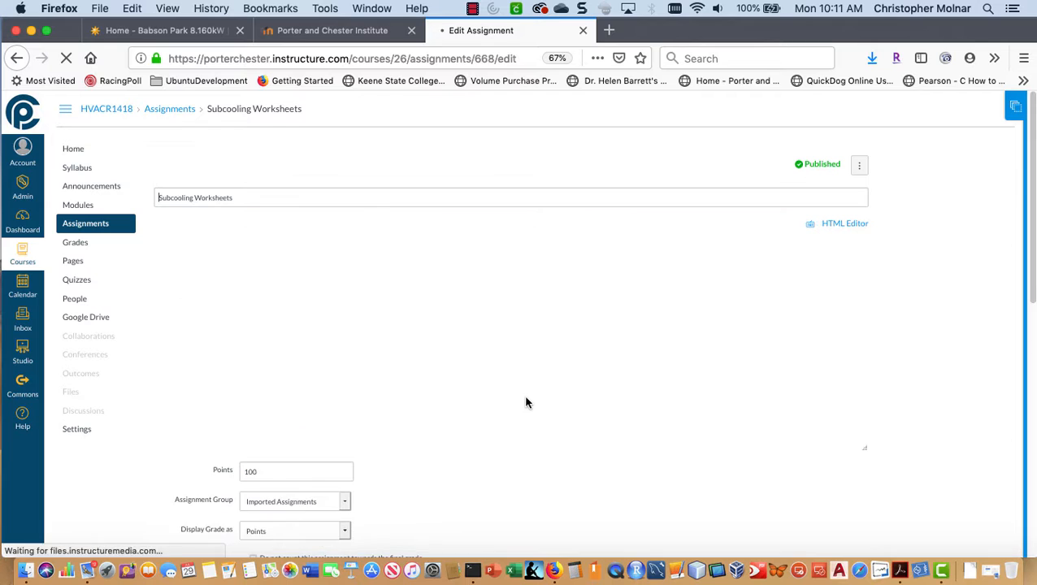
# - Insert a download link to Subcooling_Worksheets.pdf from the Labs folder into the assignment description
pyautogui.click(939, 152)
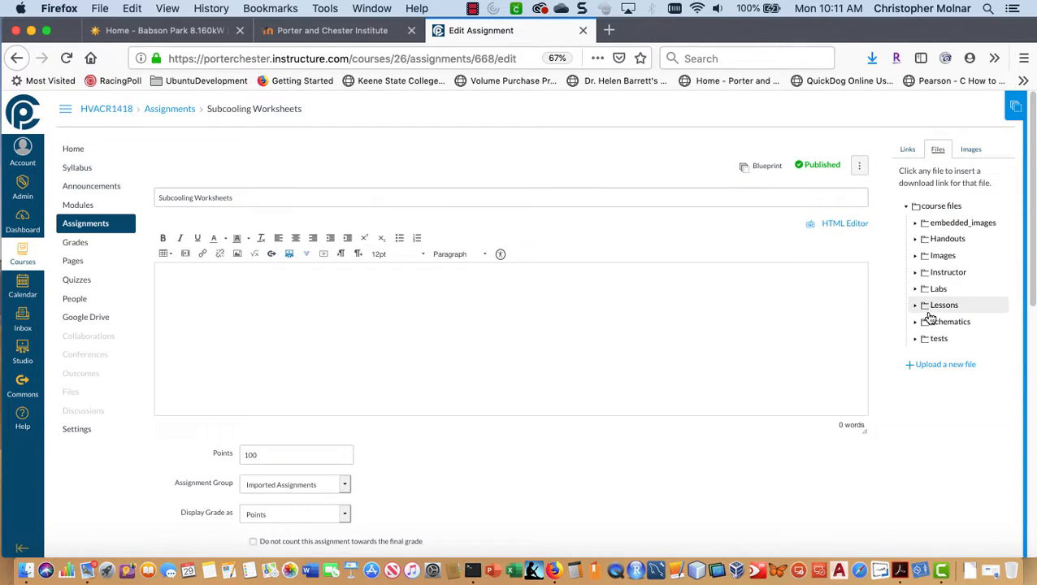
pyautogui.click(938, 288)
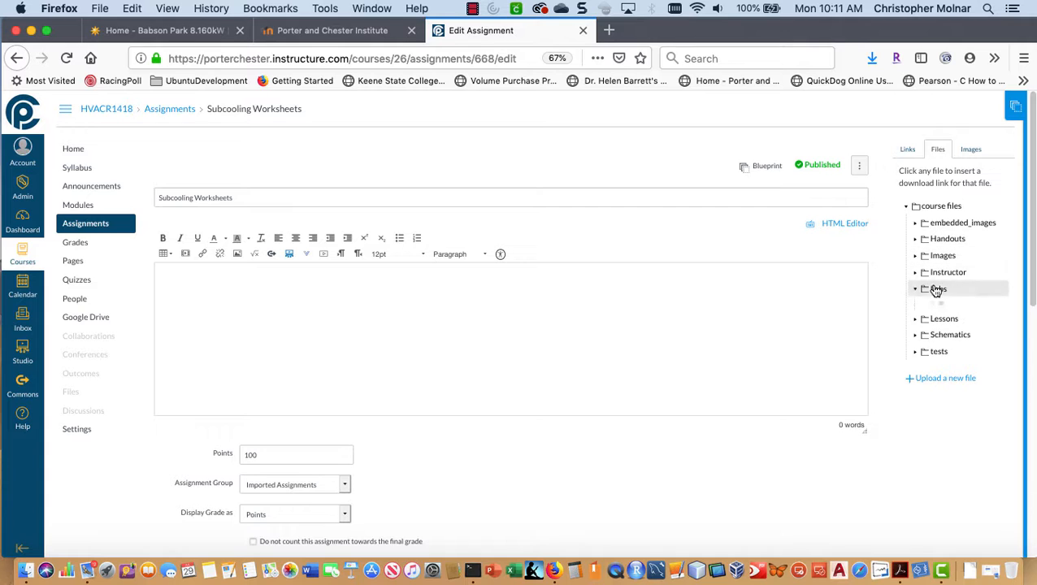
pyautogui.scroll(-10, 935, 370)
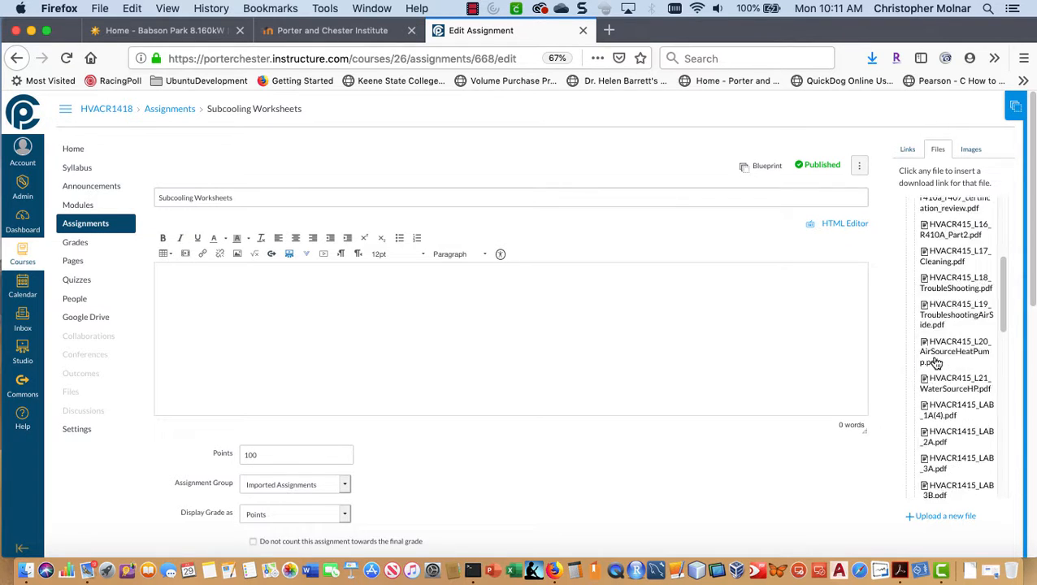
pyautogui.scroll(-1, 942, 368)
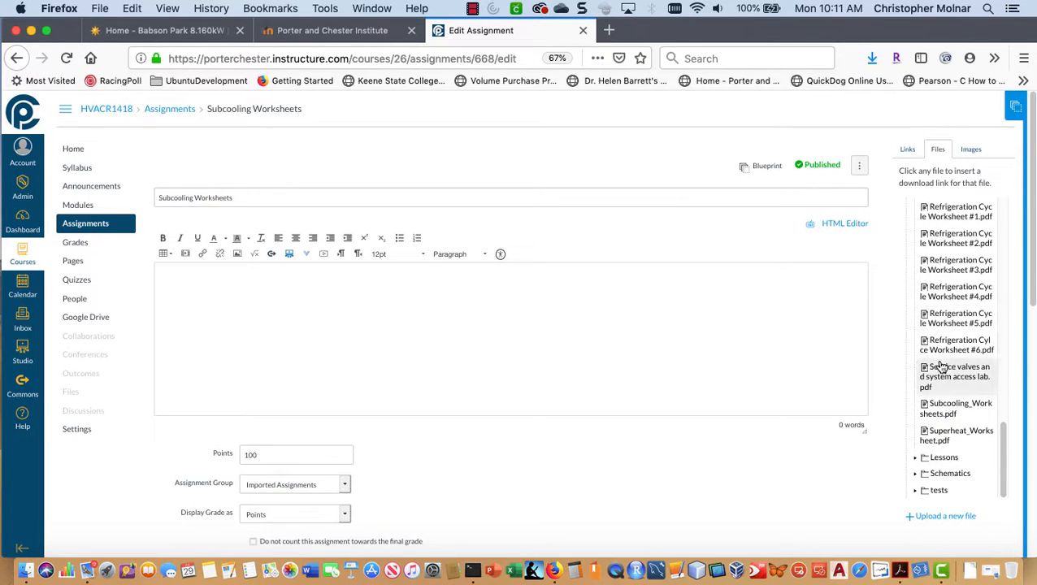
pyautogui.click(945, 408)
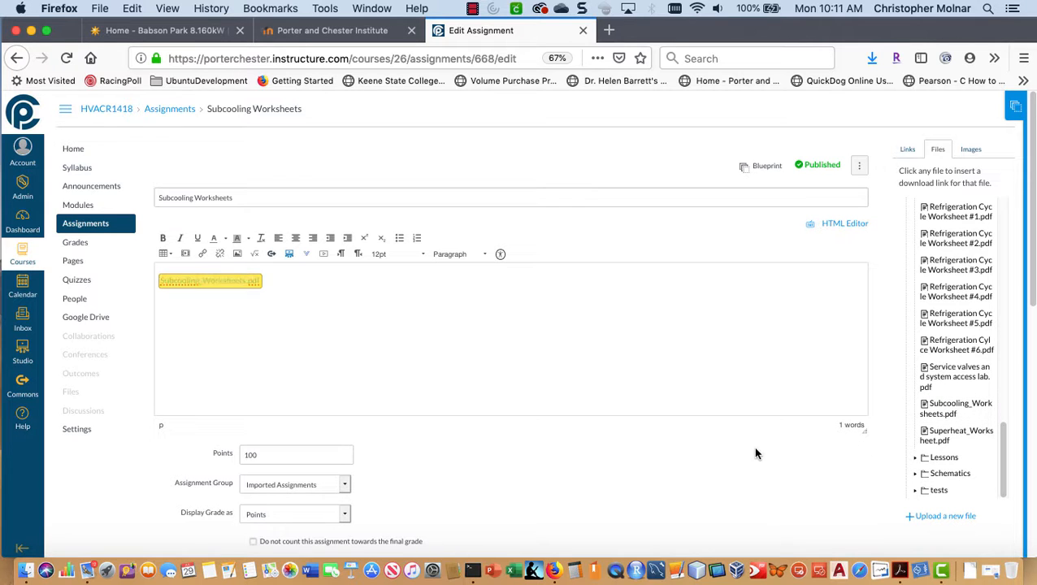
# - Save the Subcooling Worksheets assignment without notifying users of the change and return to the assignment list
pyautogui.scroll(-10, 798, 451)
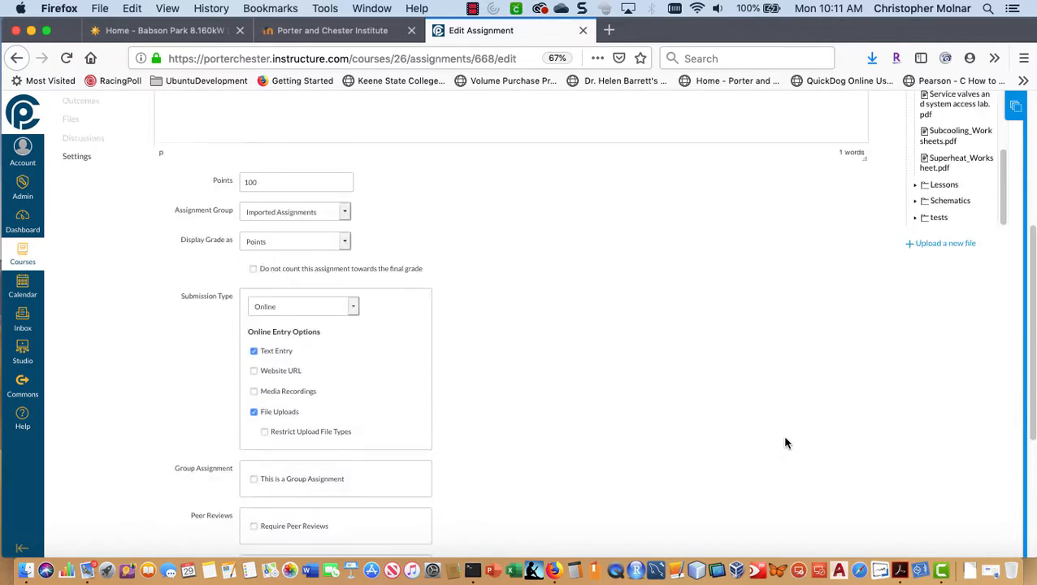
pyautogui.scroll(-2, 784, 441)
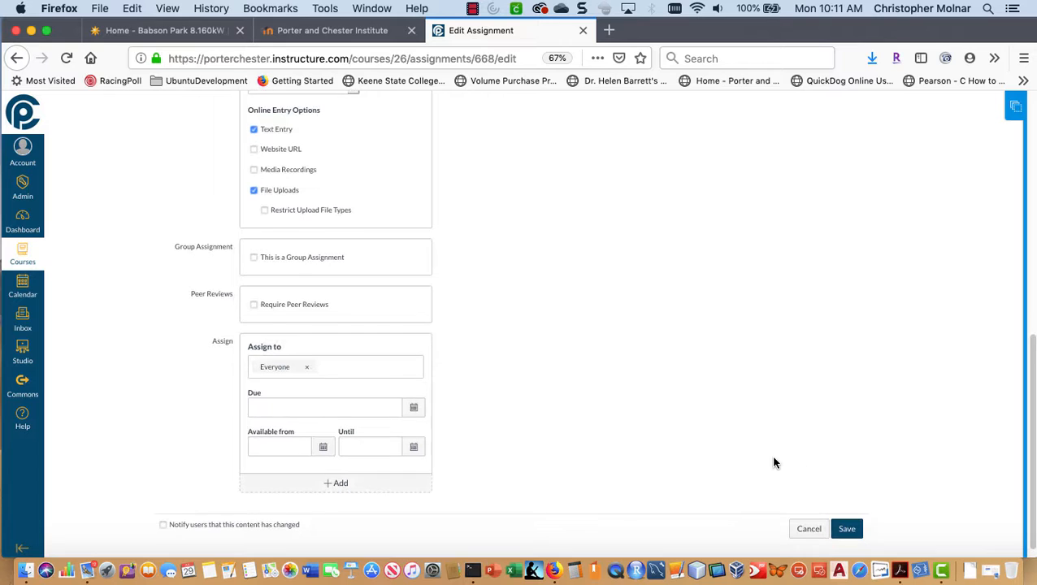
pyautogui.click(847, 530)
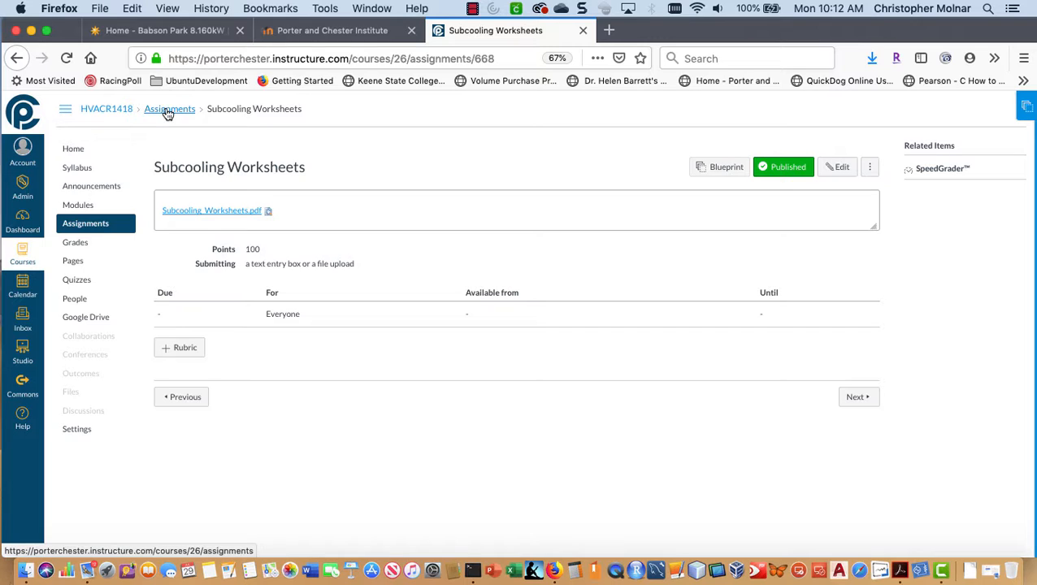
pyautogui.click(77, 230)
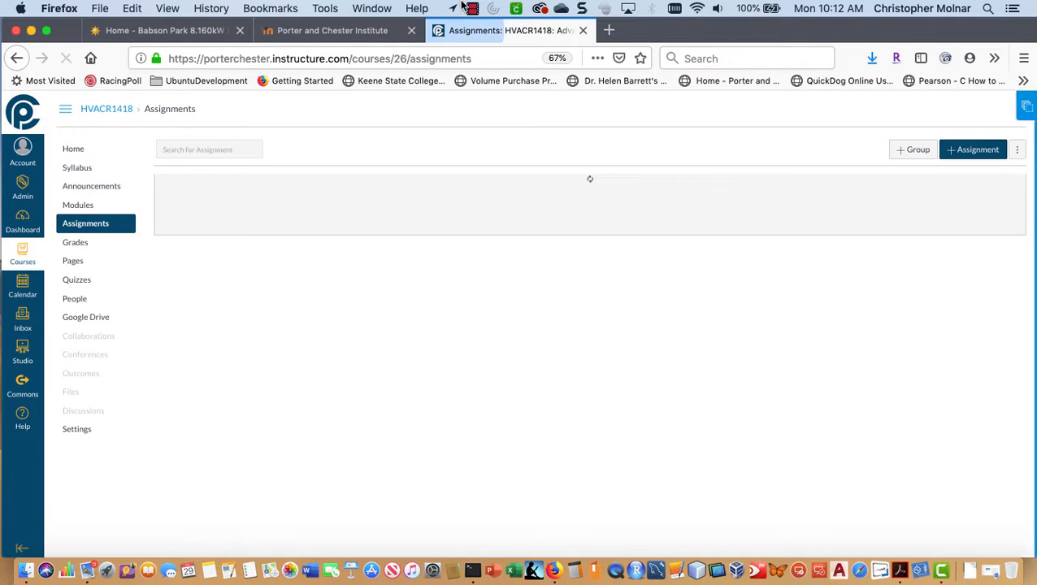
pyautogui.click(473, 8)
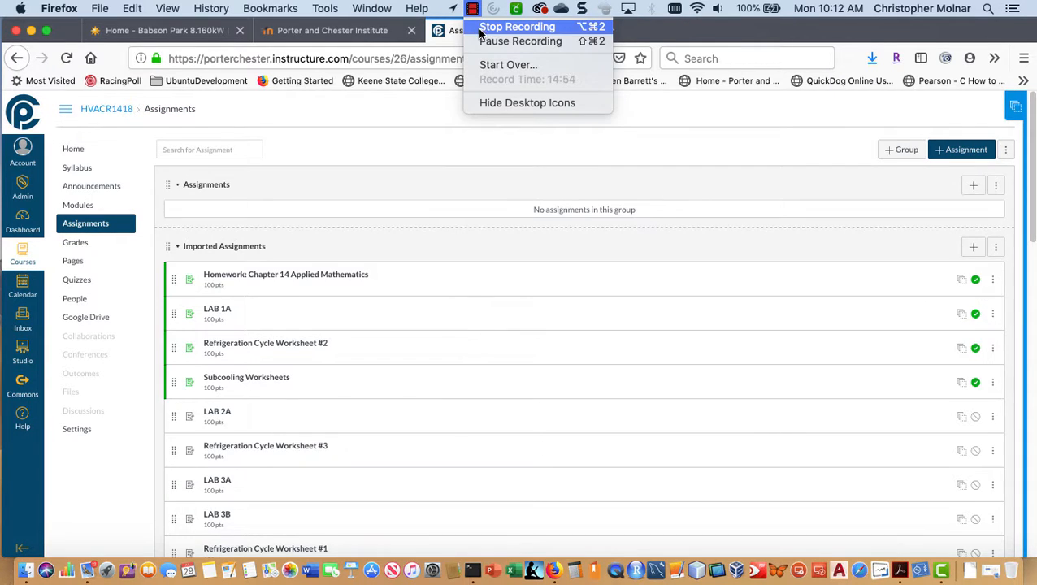